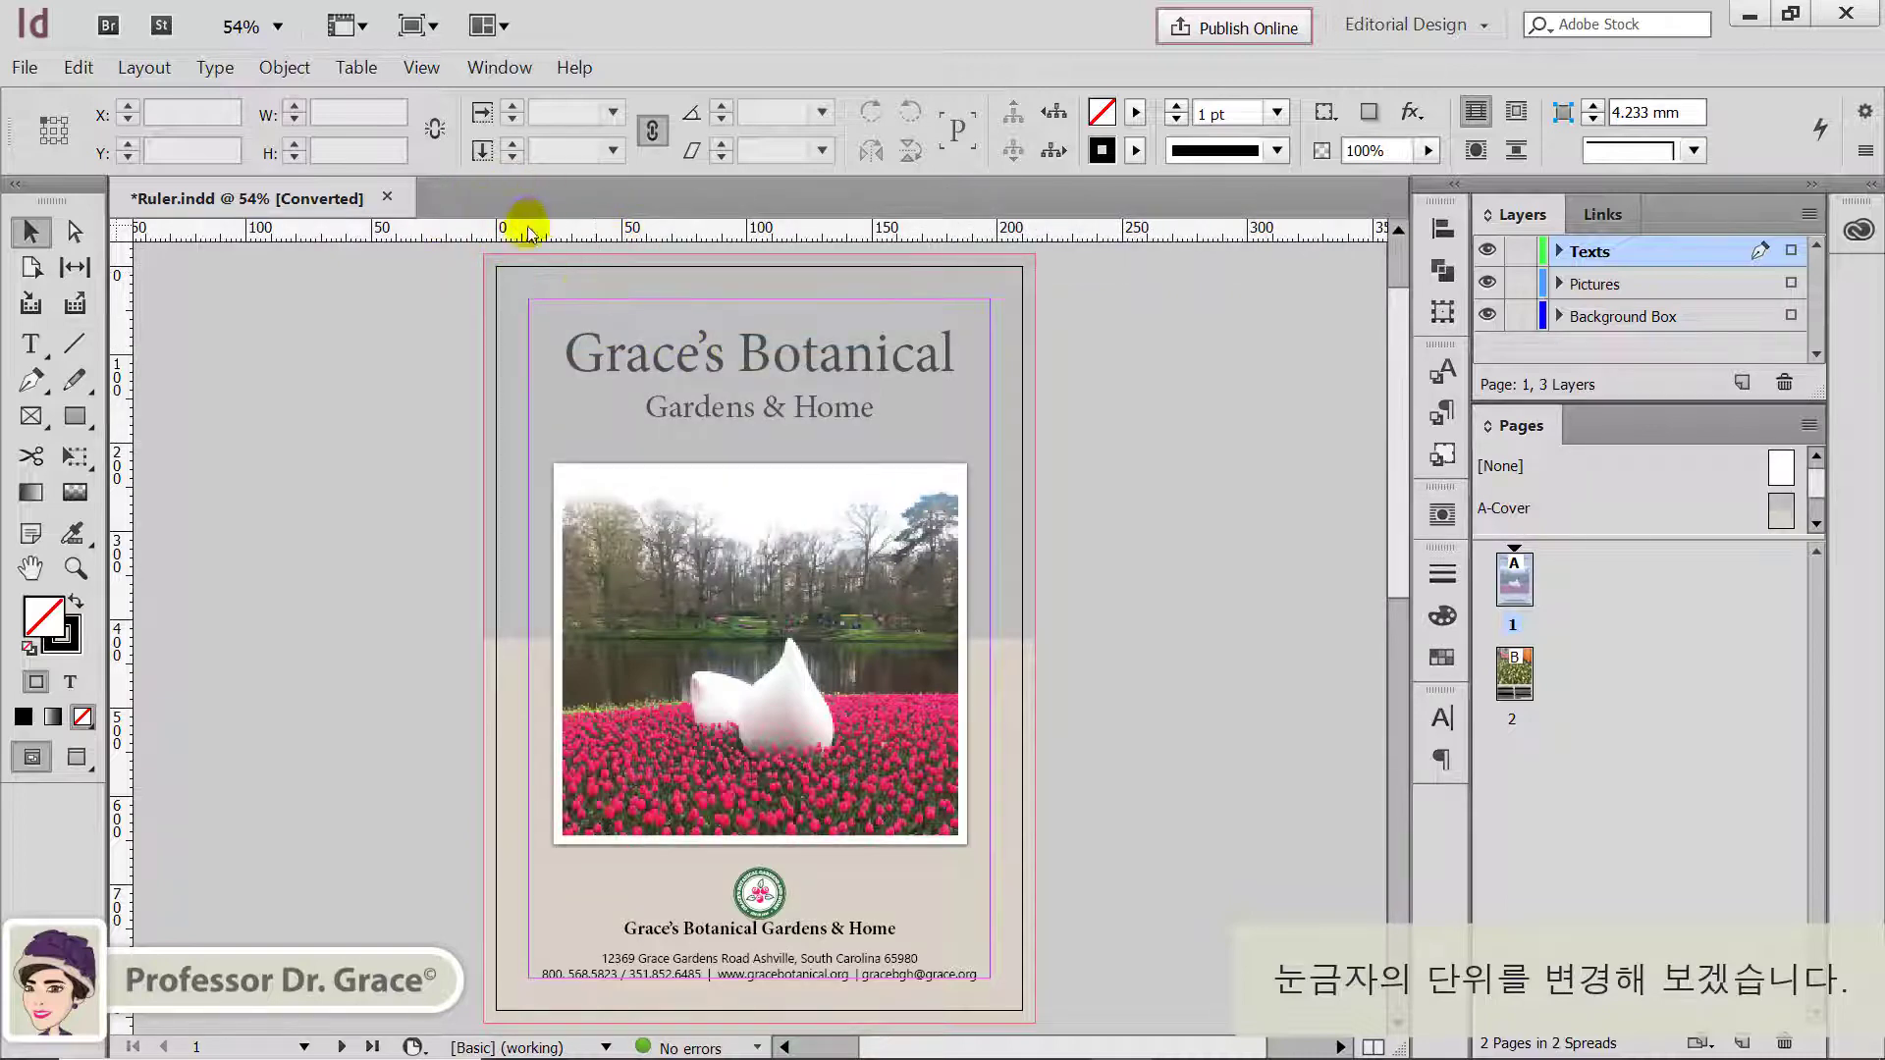
Step: Set the vertical ruler's units to millimeters
right_click(118, 389)
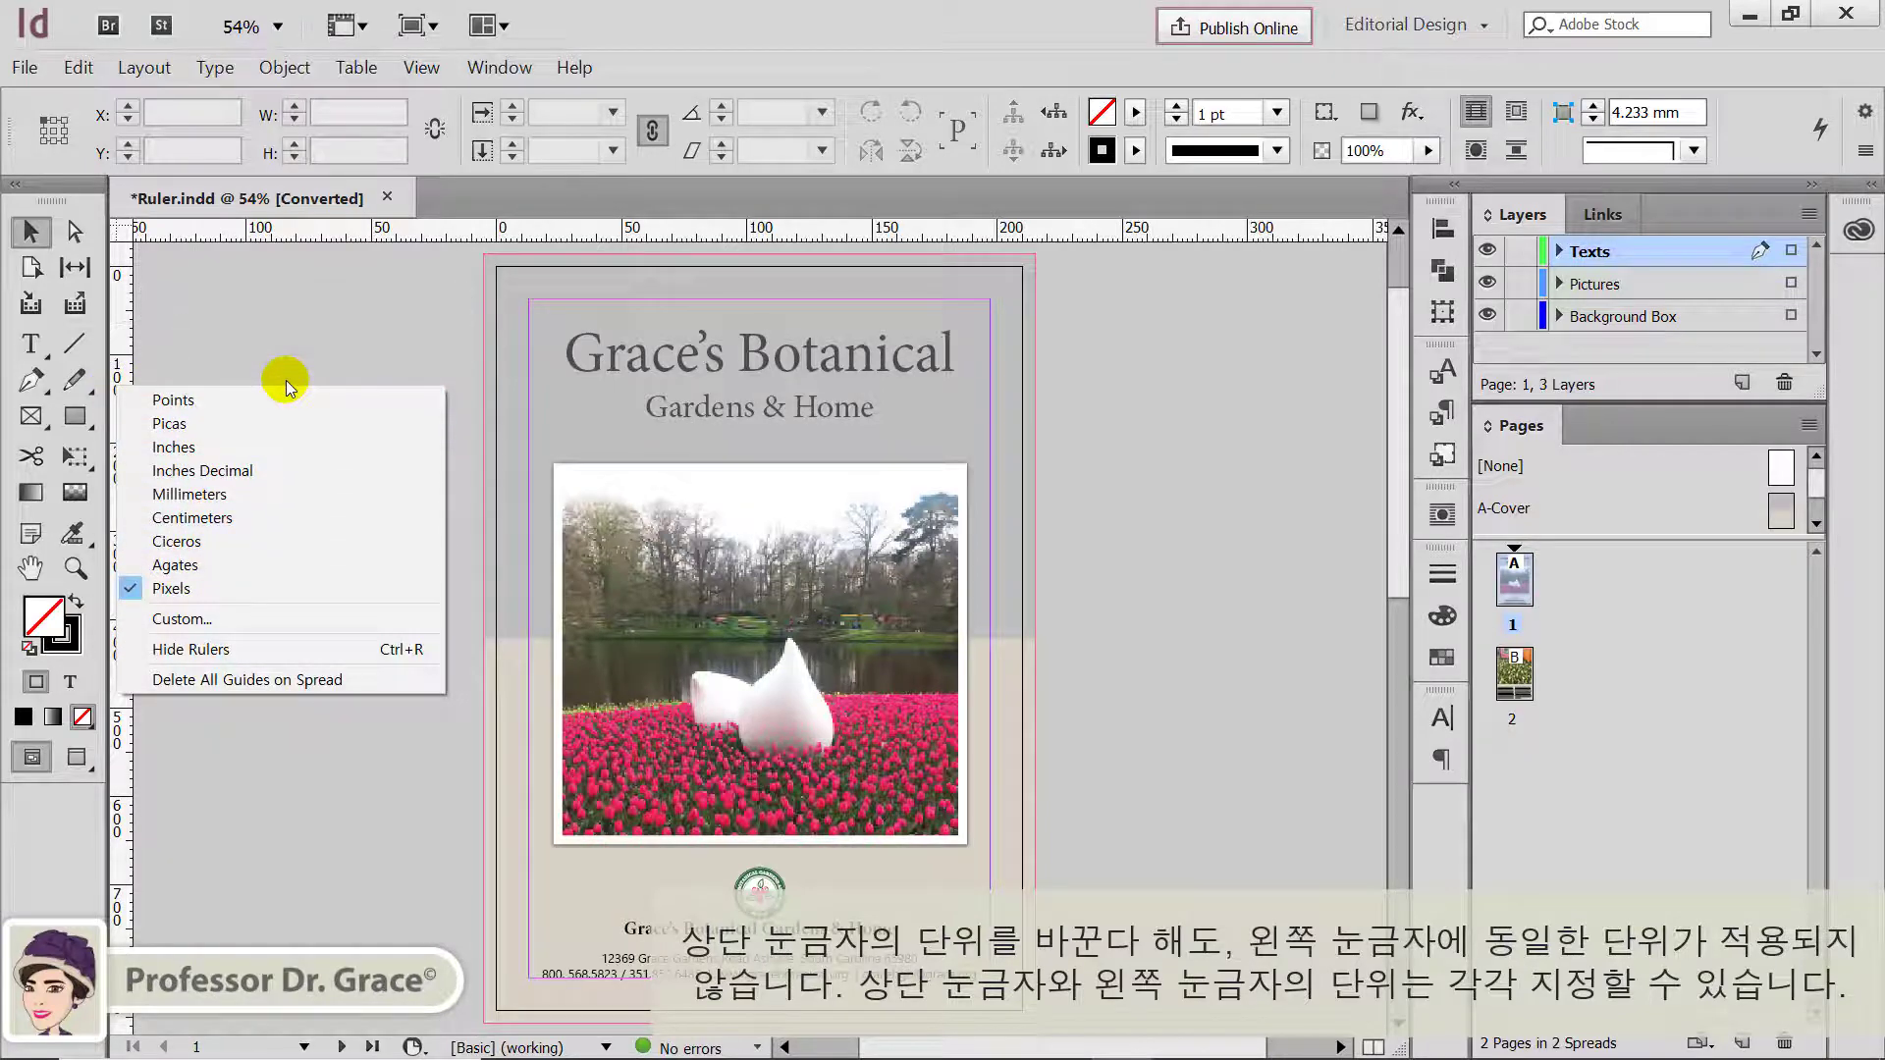
left_click(267, 494)
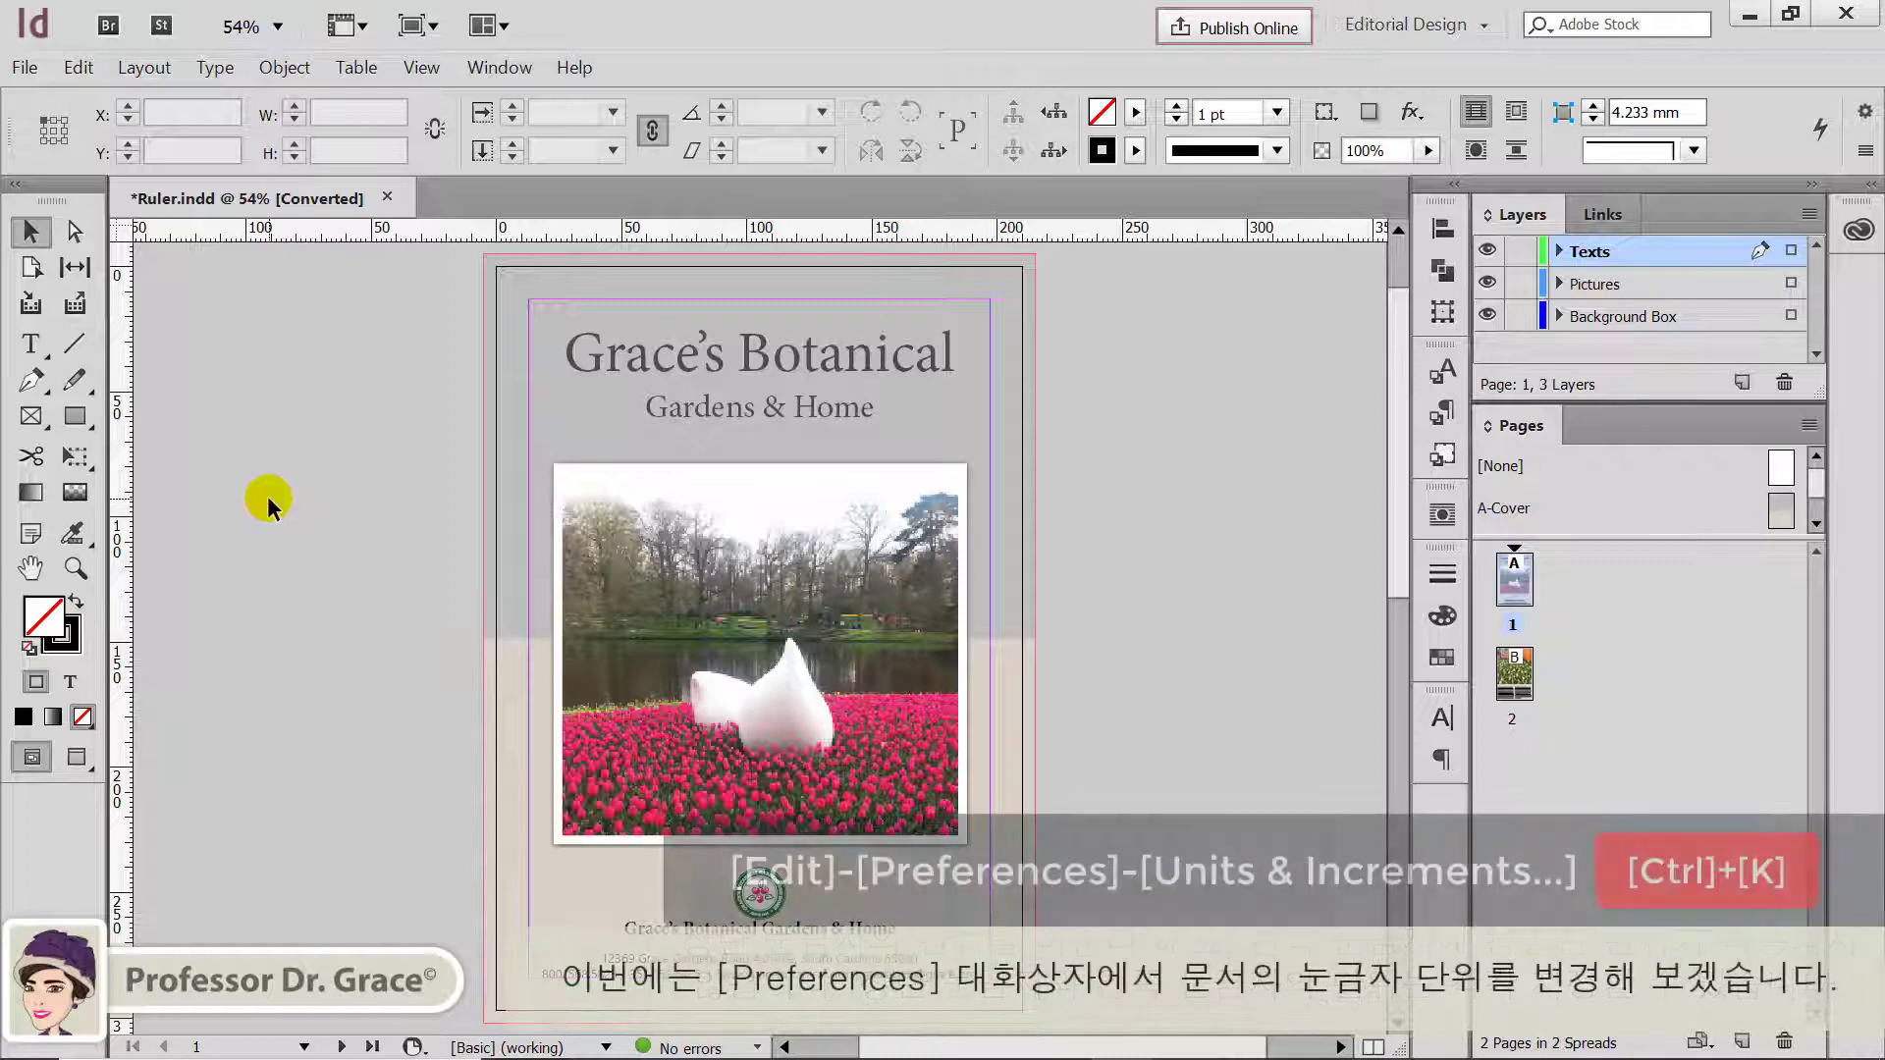
Step: Set both the horizontal and vertical ruler units to centimeters in the Units & Increments preferences
left_click(74, 69)
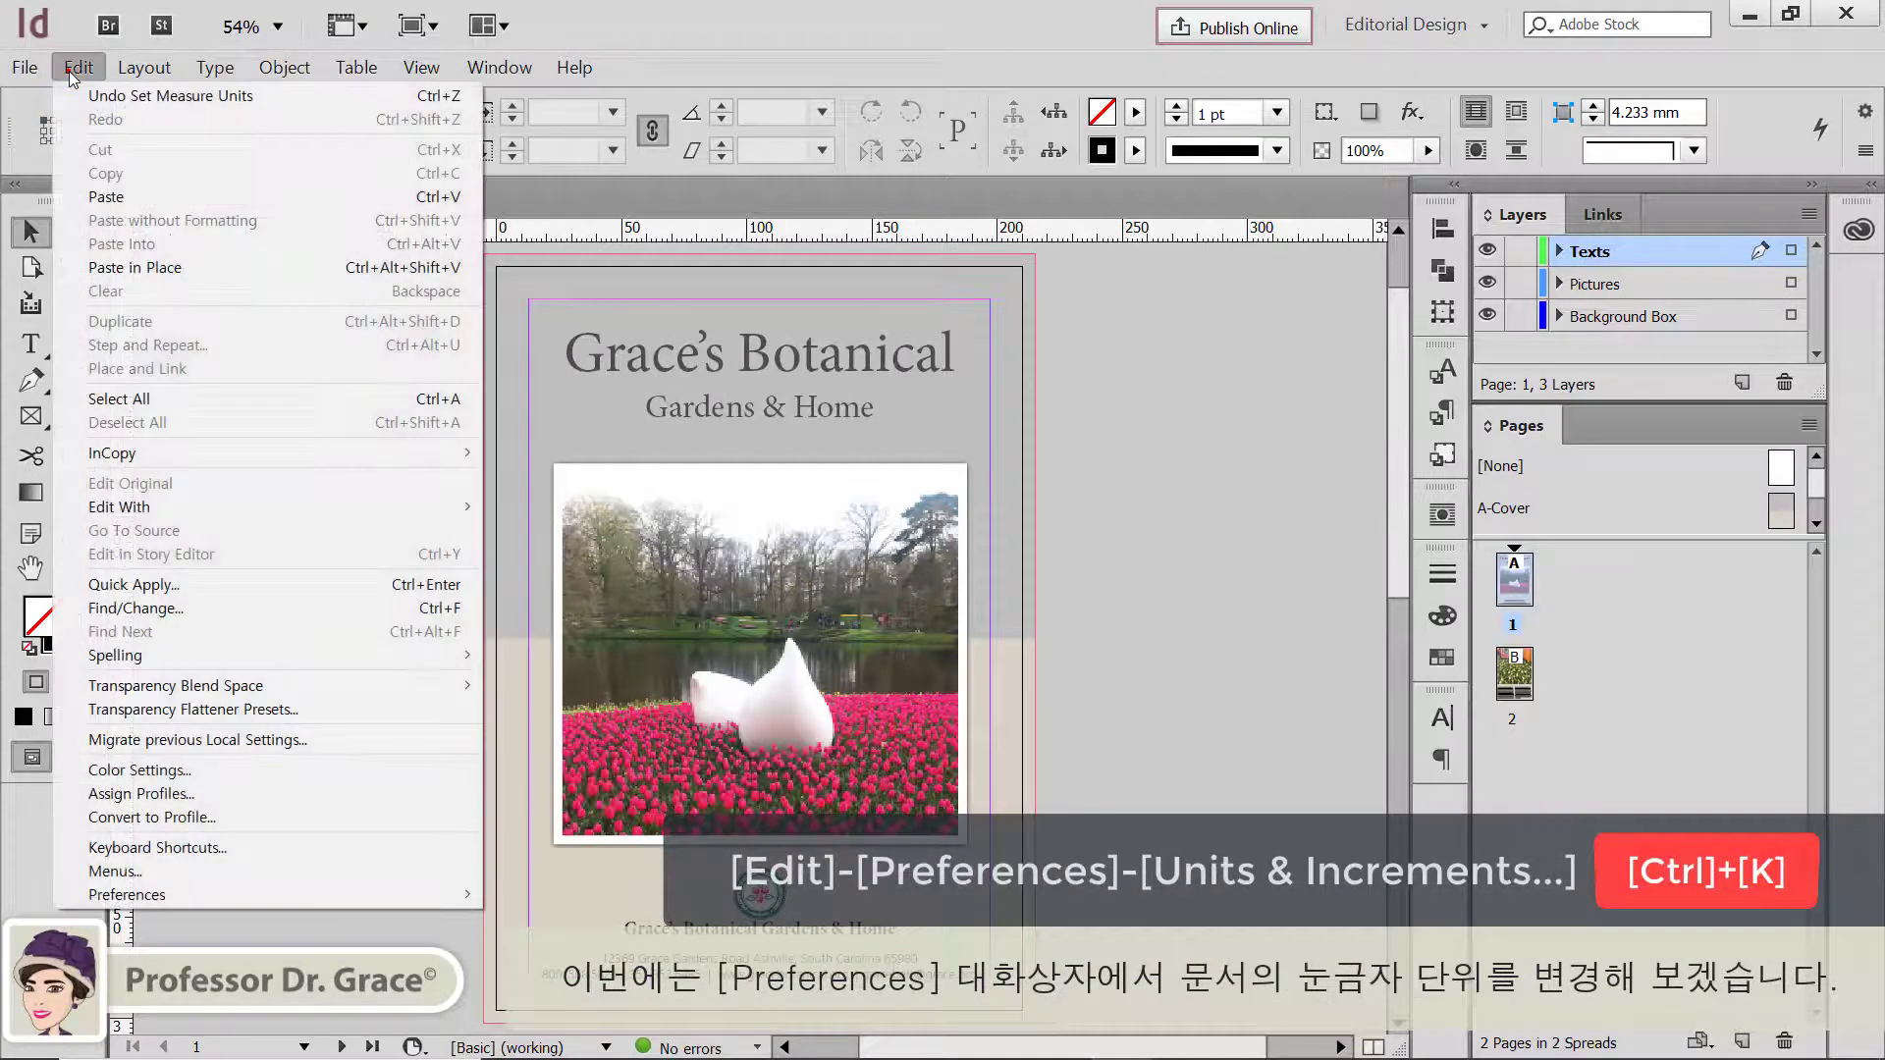
mouse_move(256, 892)
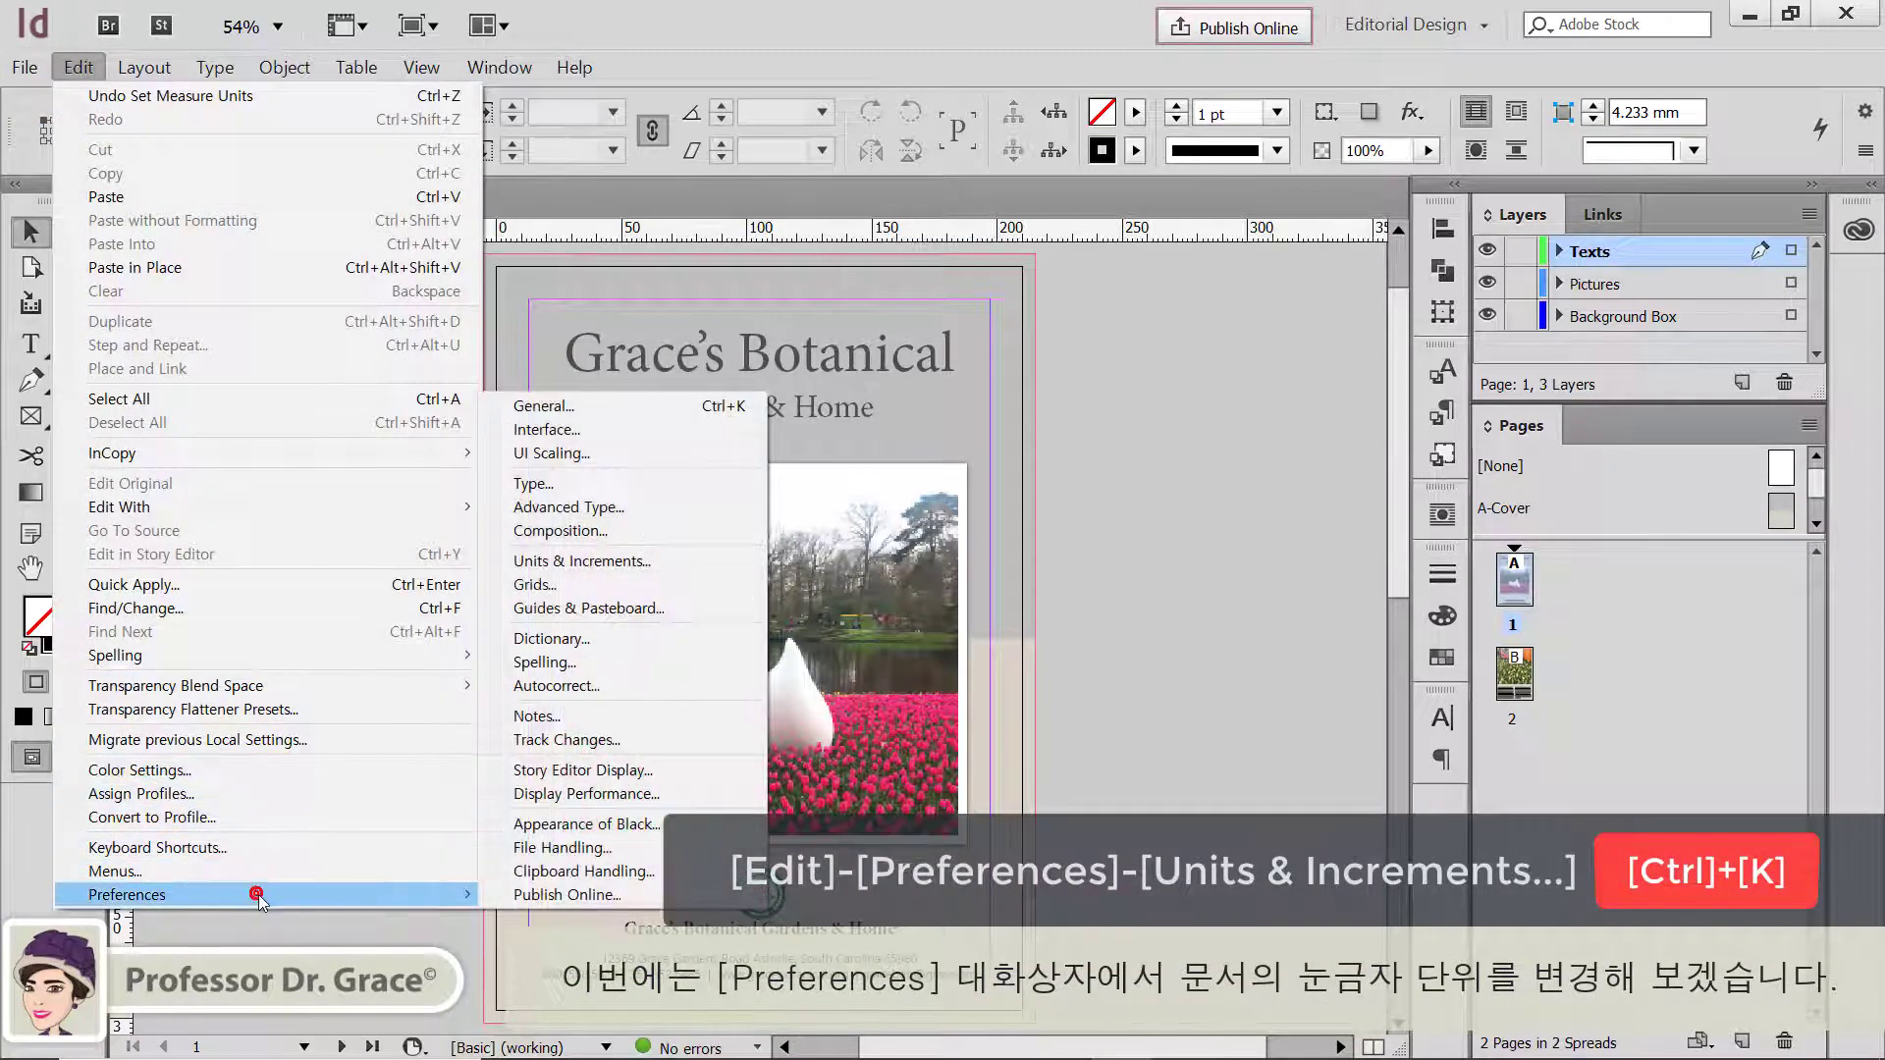
left_click(639, 562)
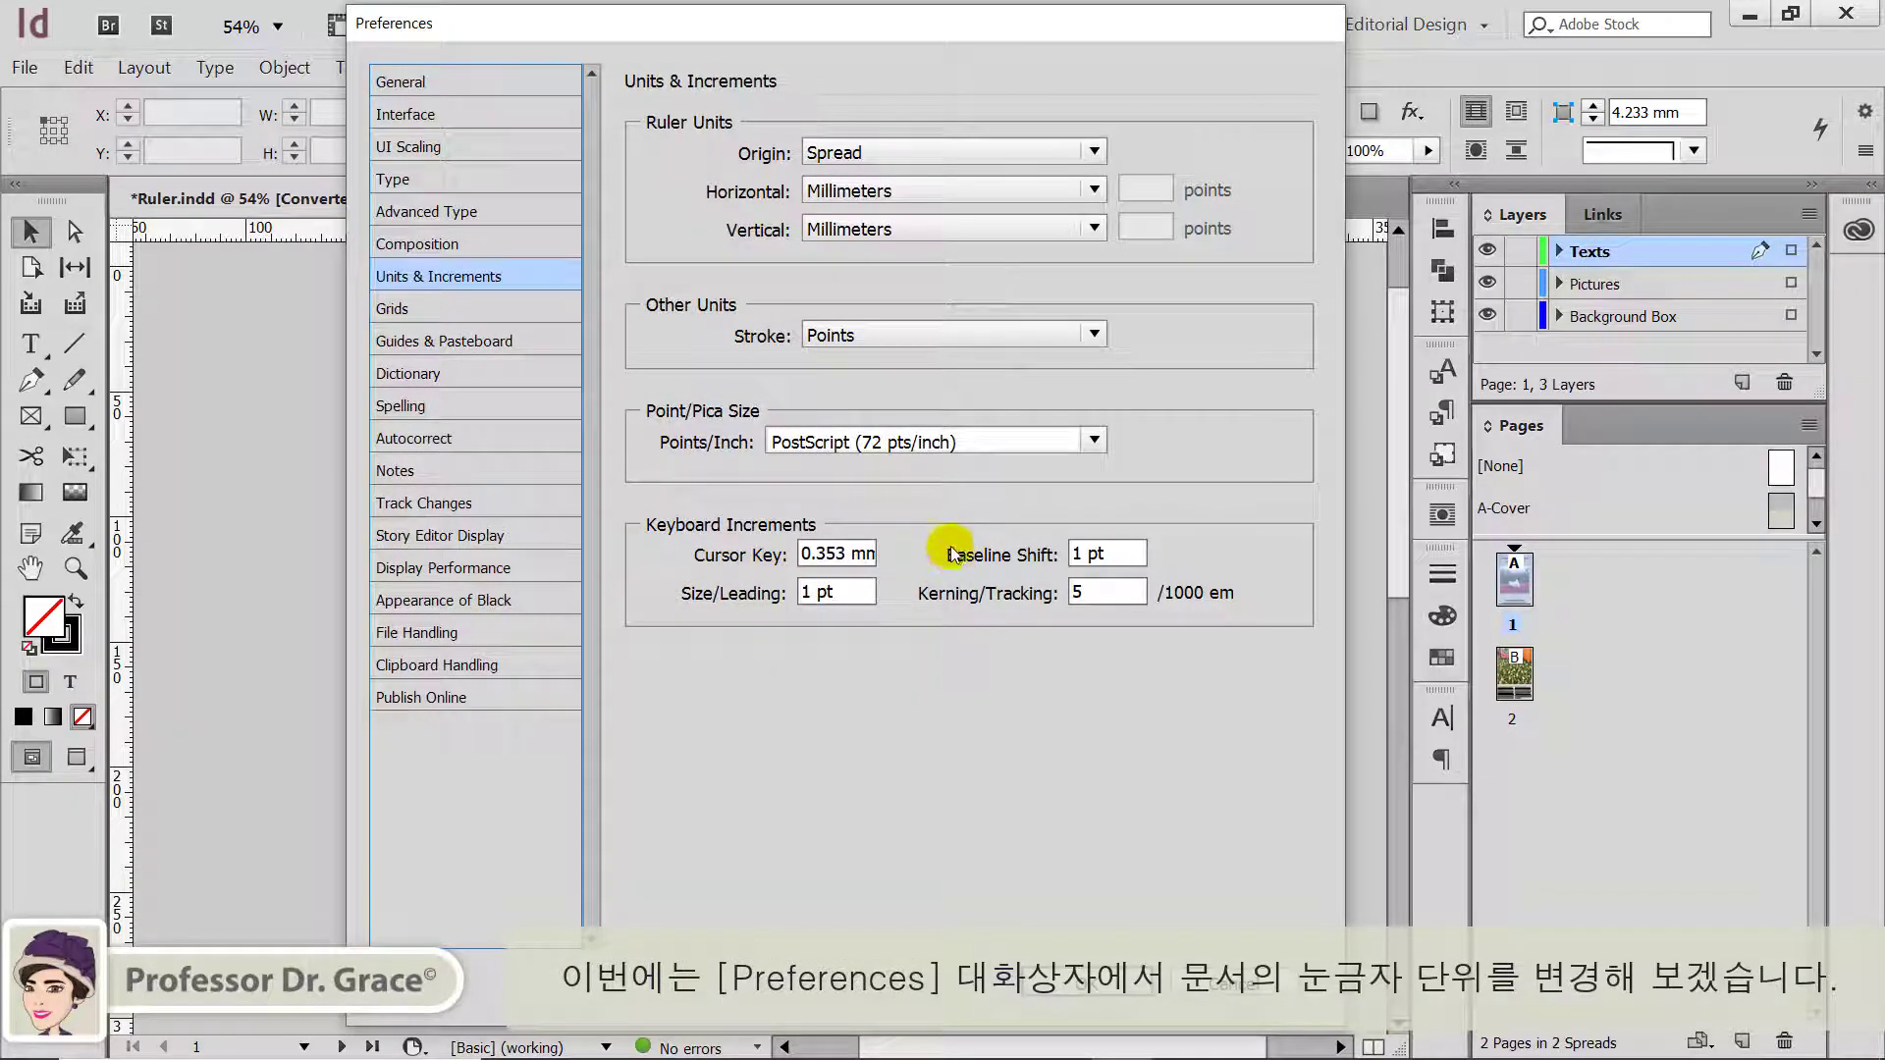
left_click(899, 191)
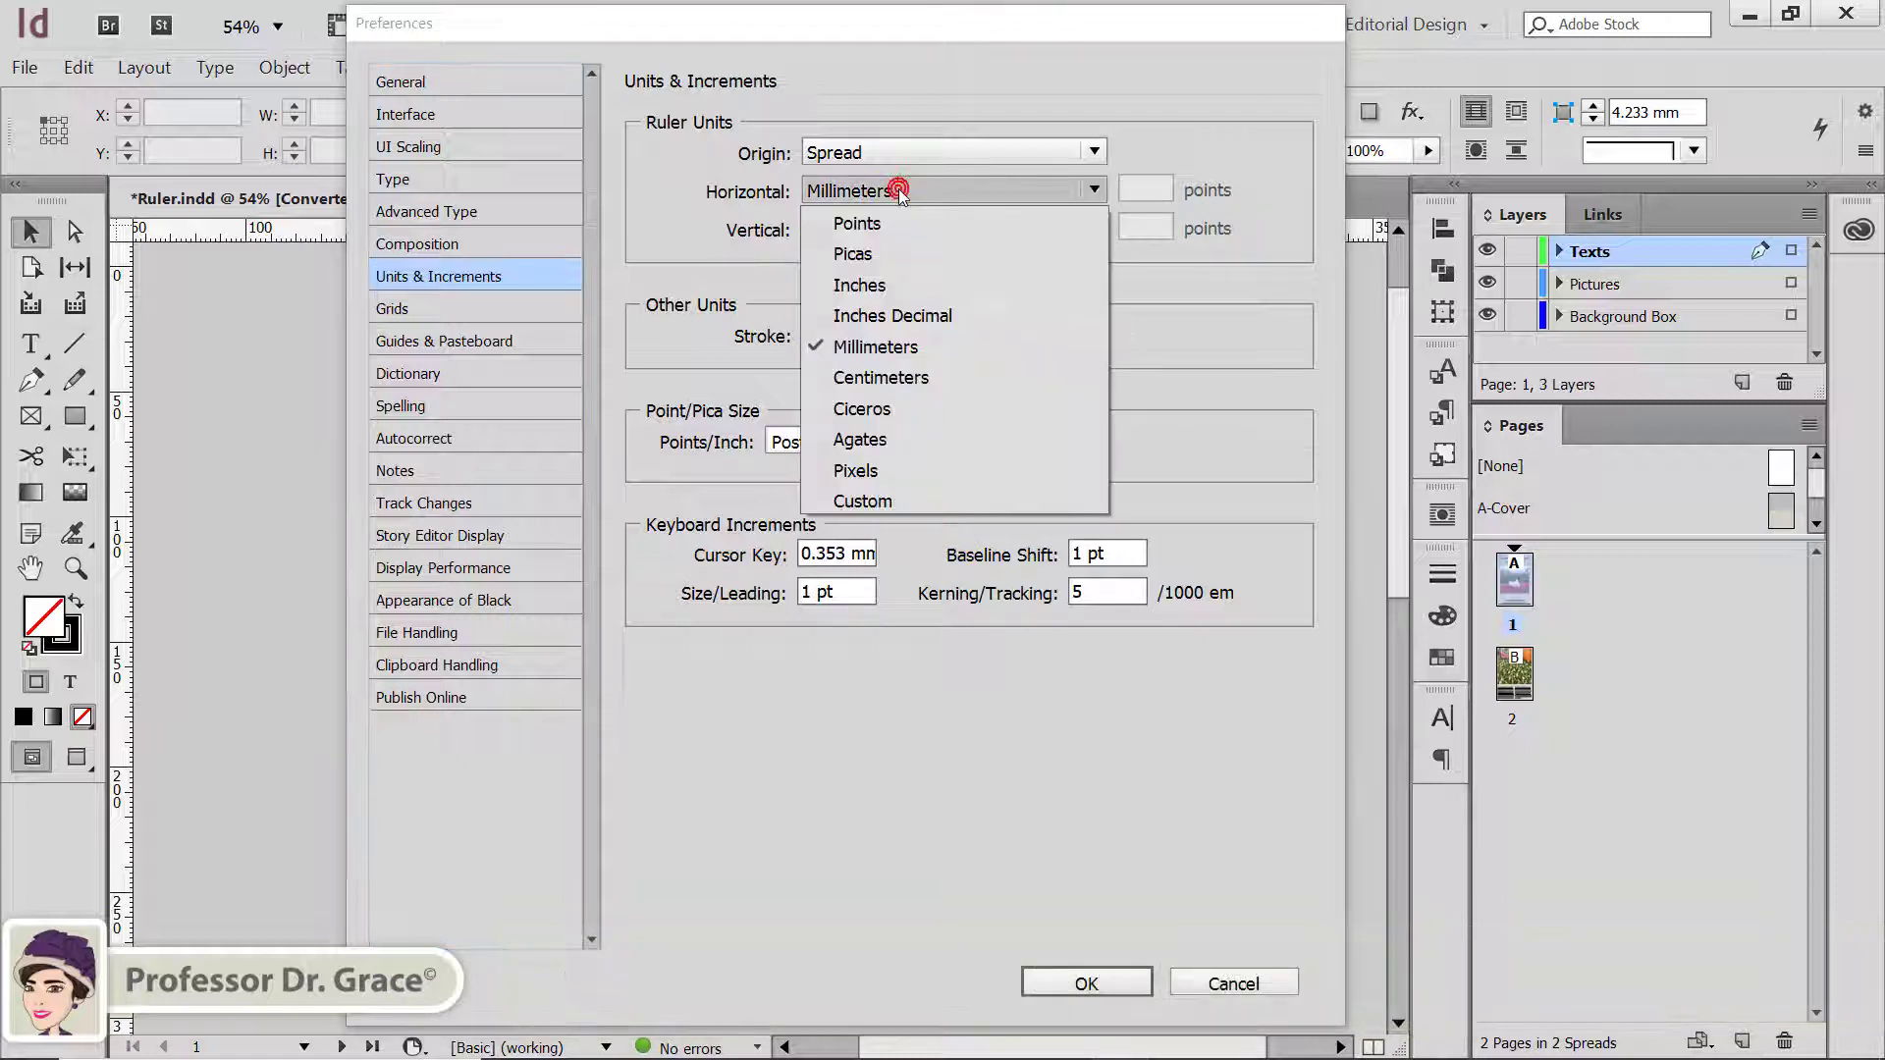
left_click(916, 381)
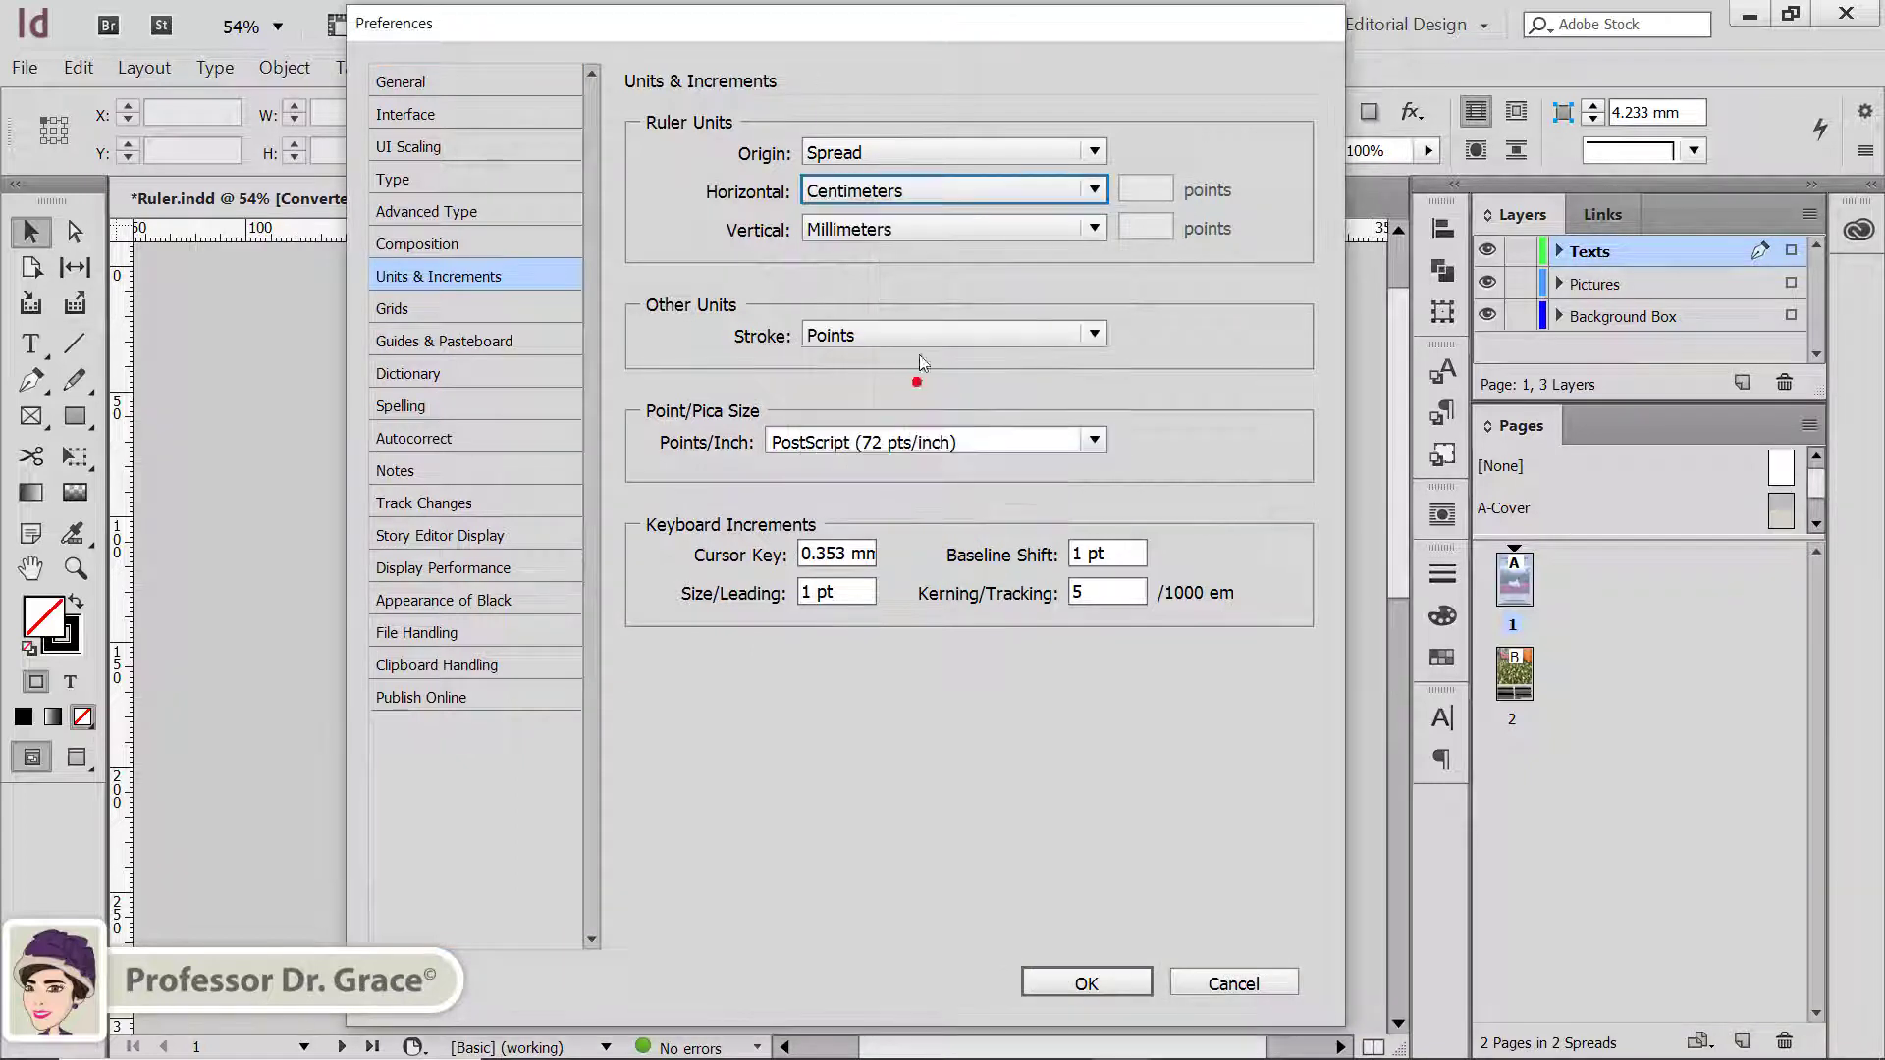
left_click(911, 229)
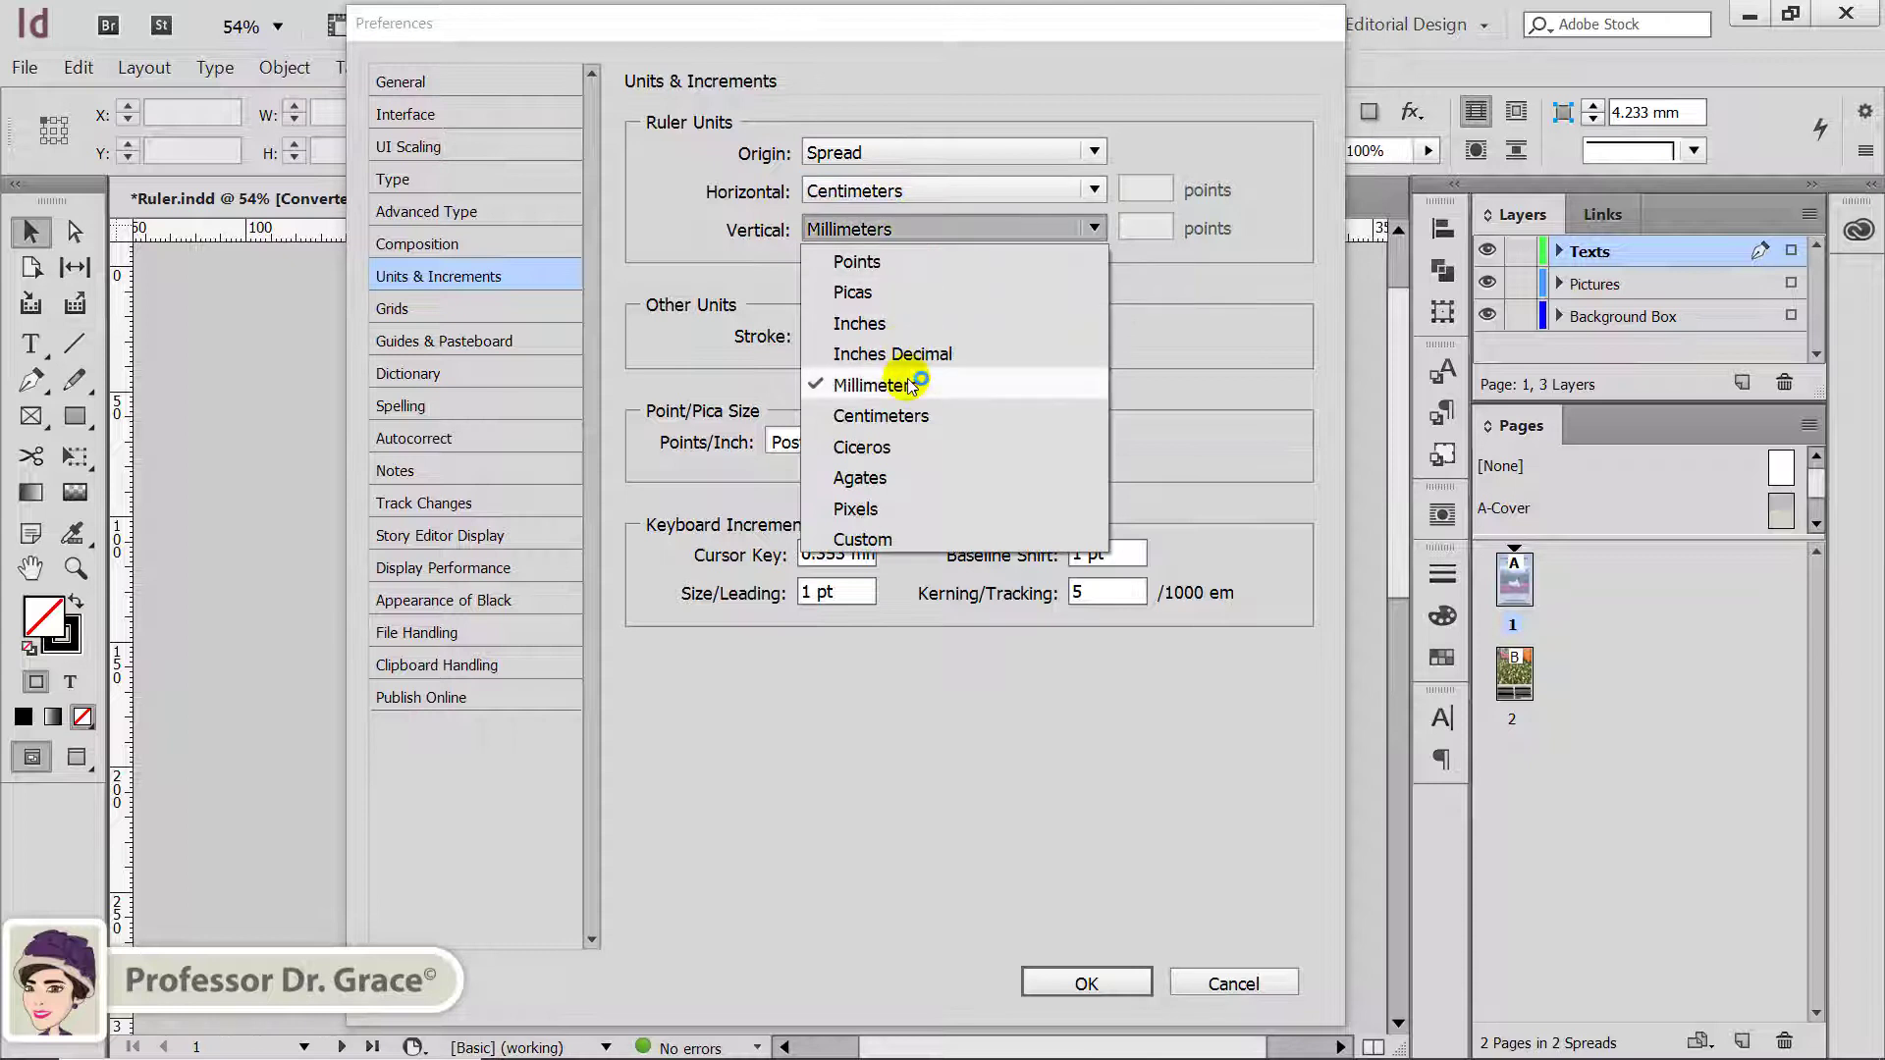
left_click(907, 420)
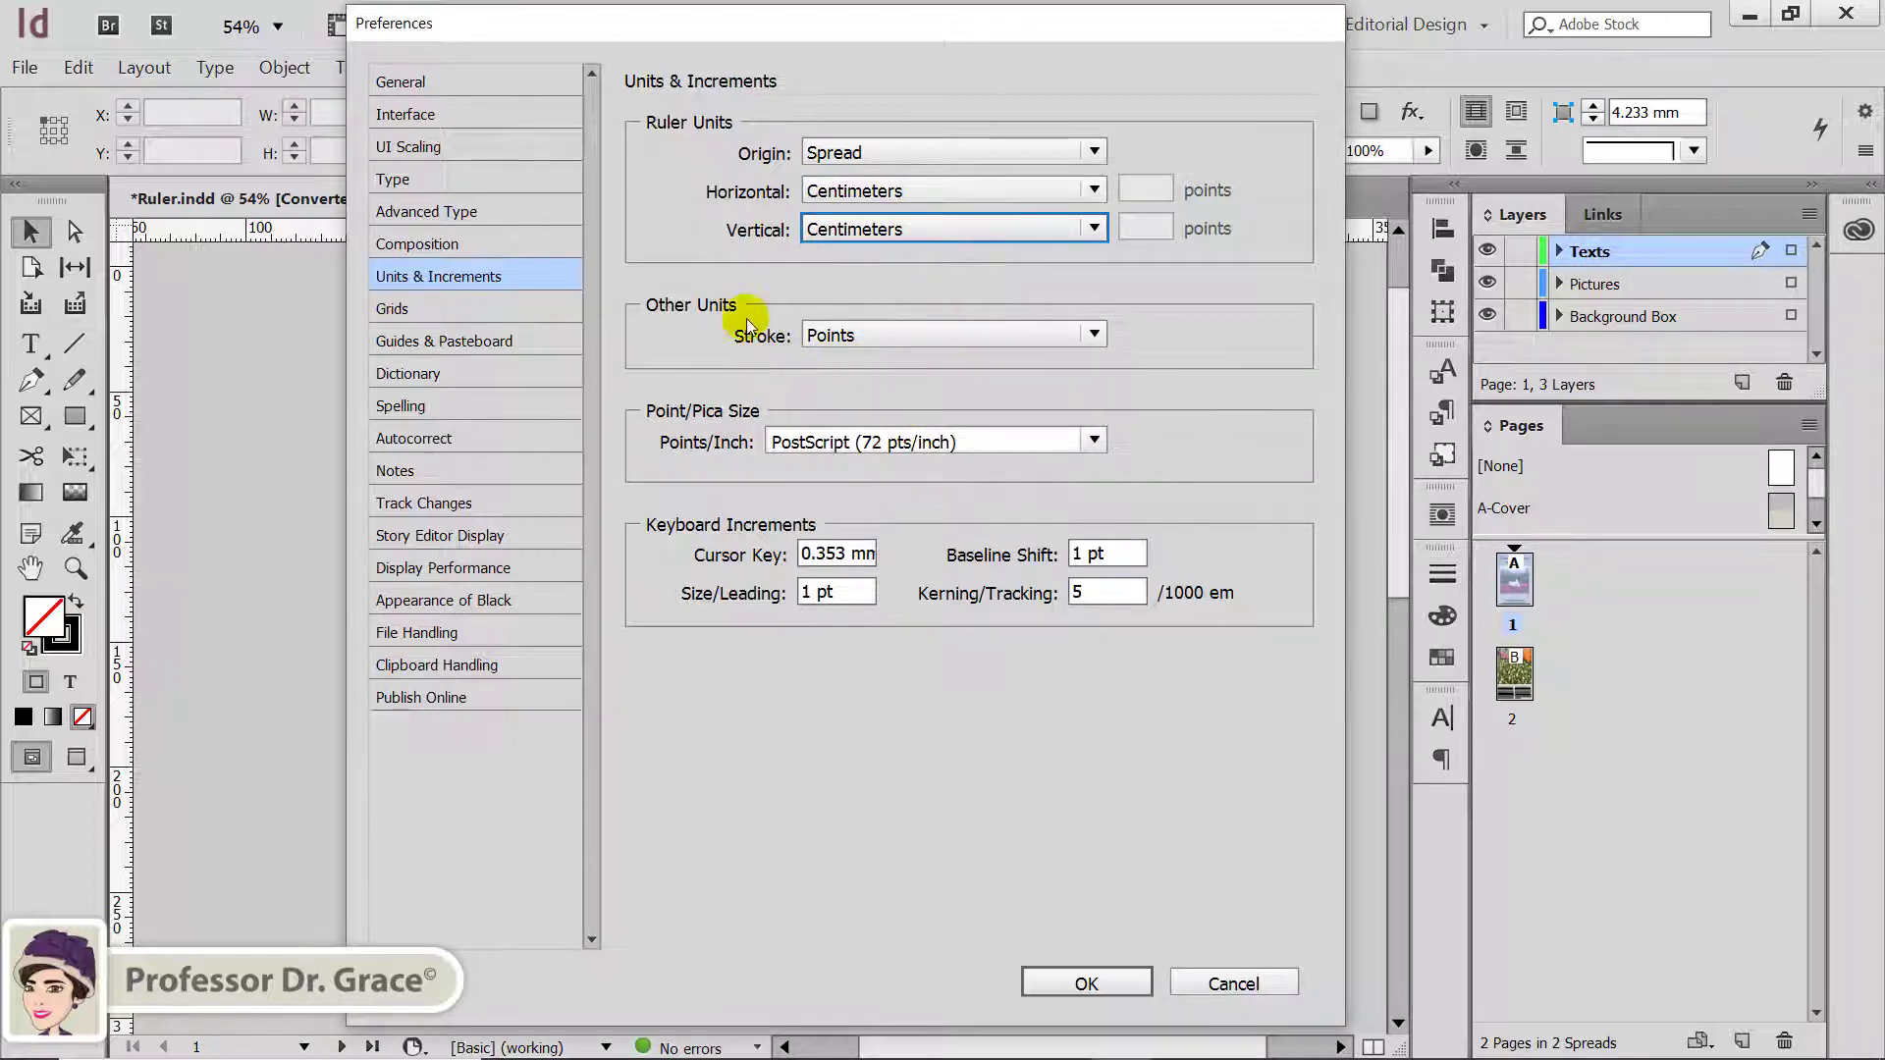
left_click(1080, 980)
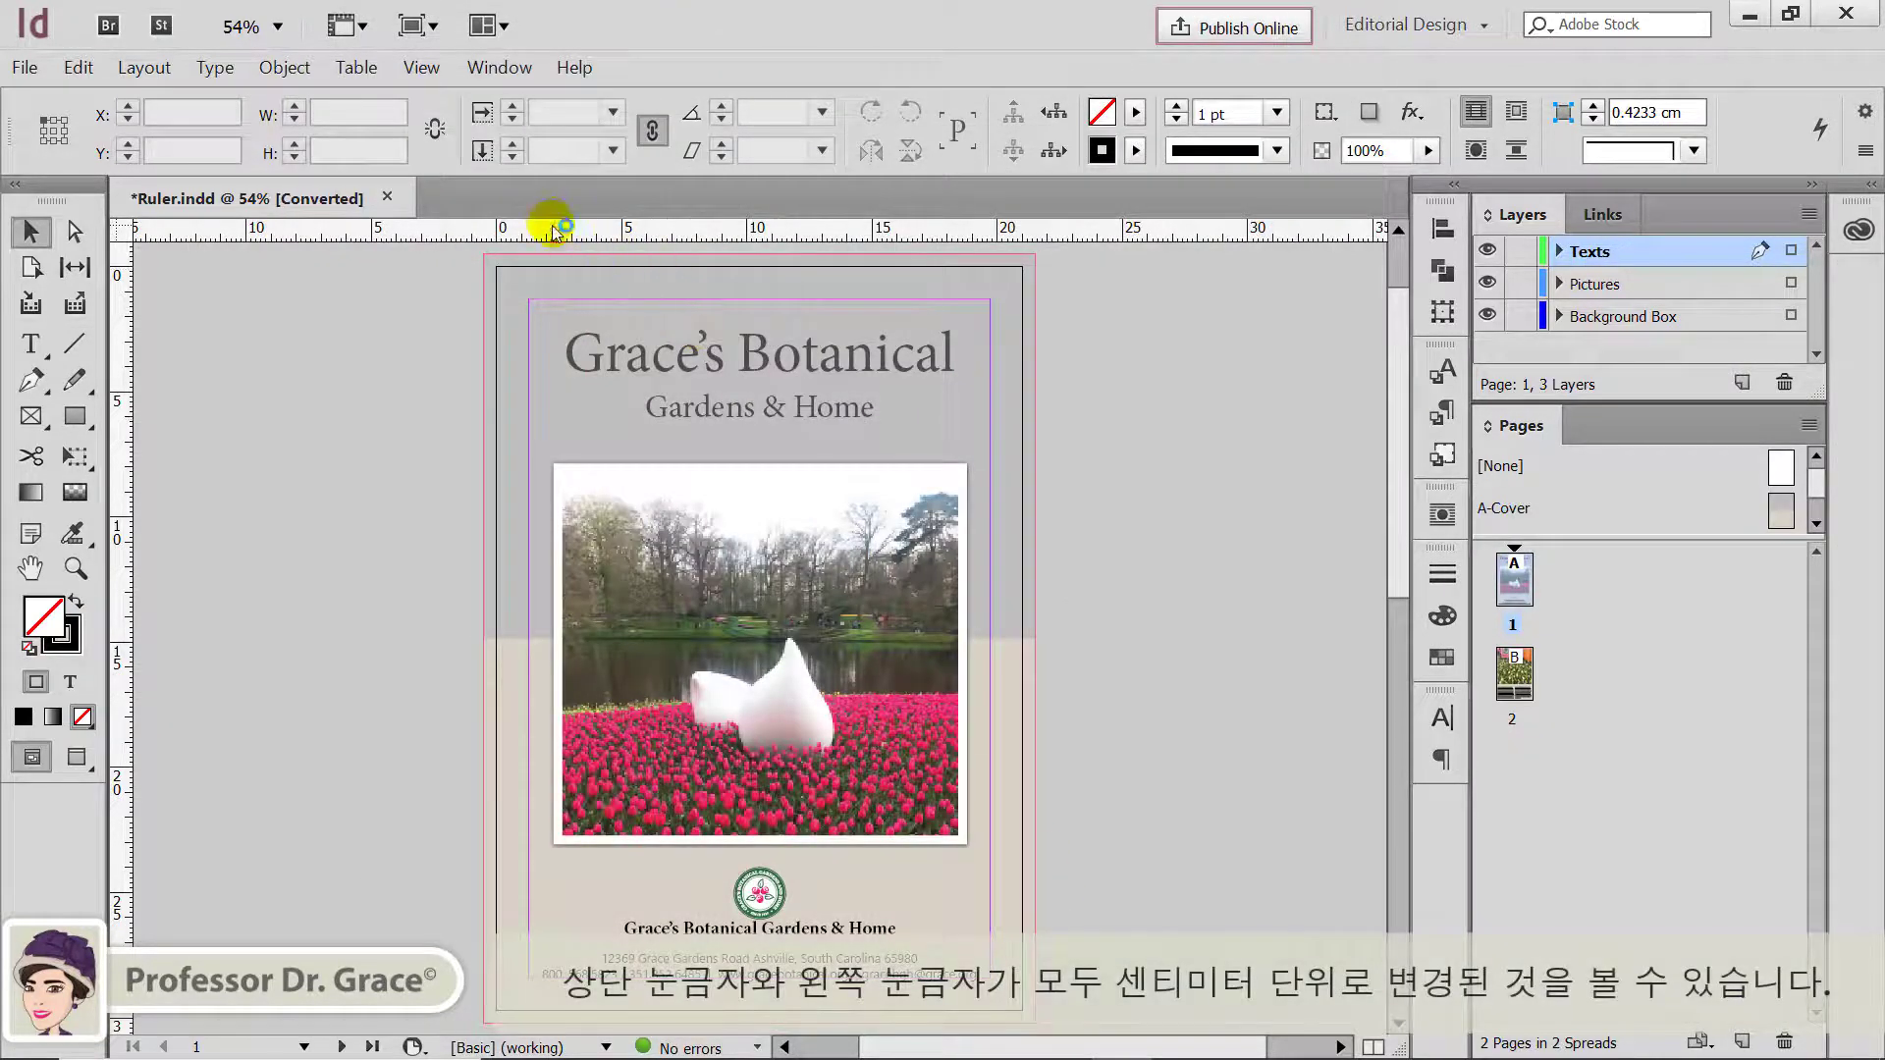
Step: Check which unit is assigned to the horizontal ruler and to the vertical ruler
right_click(548, 232)
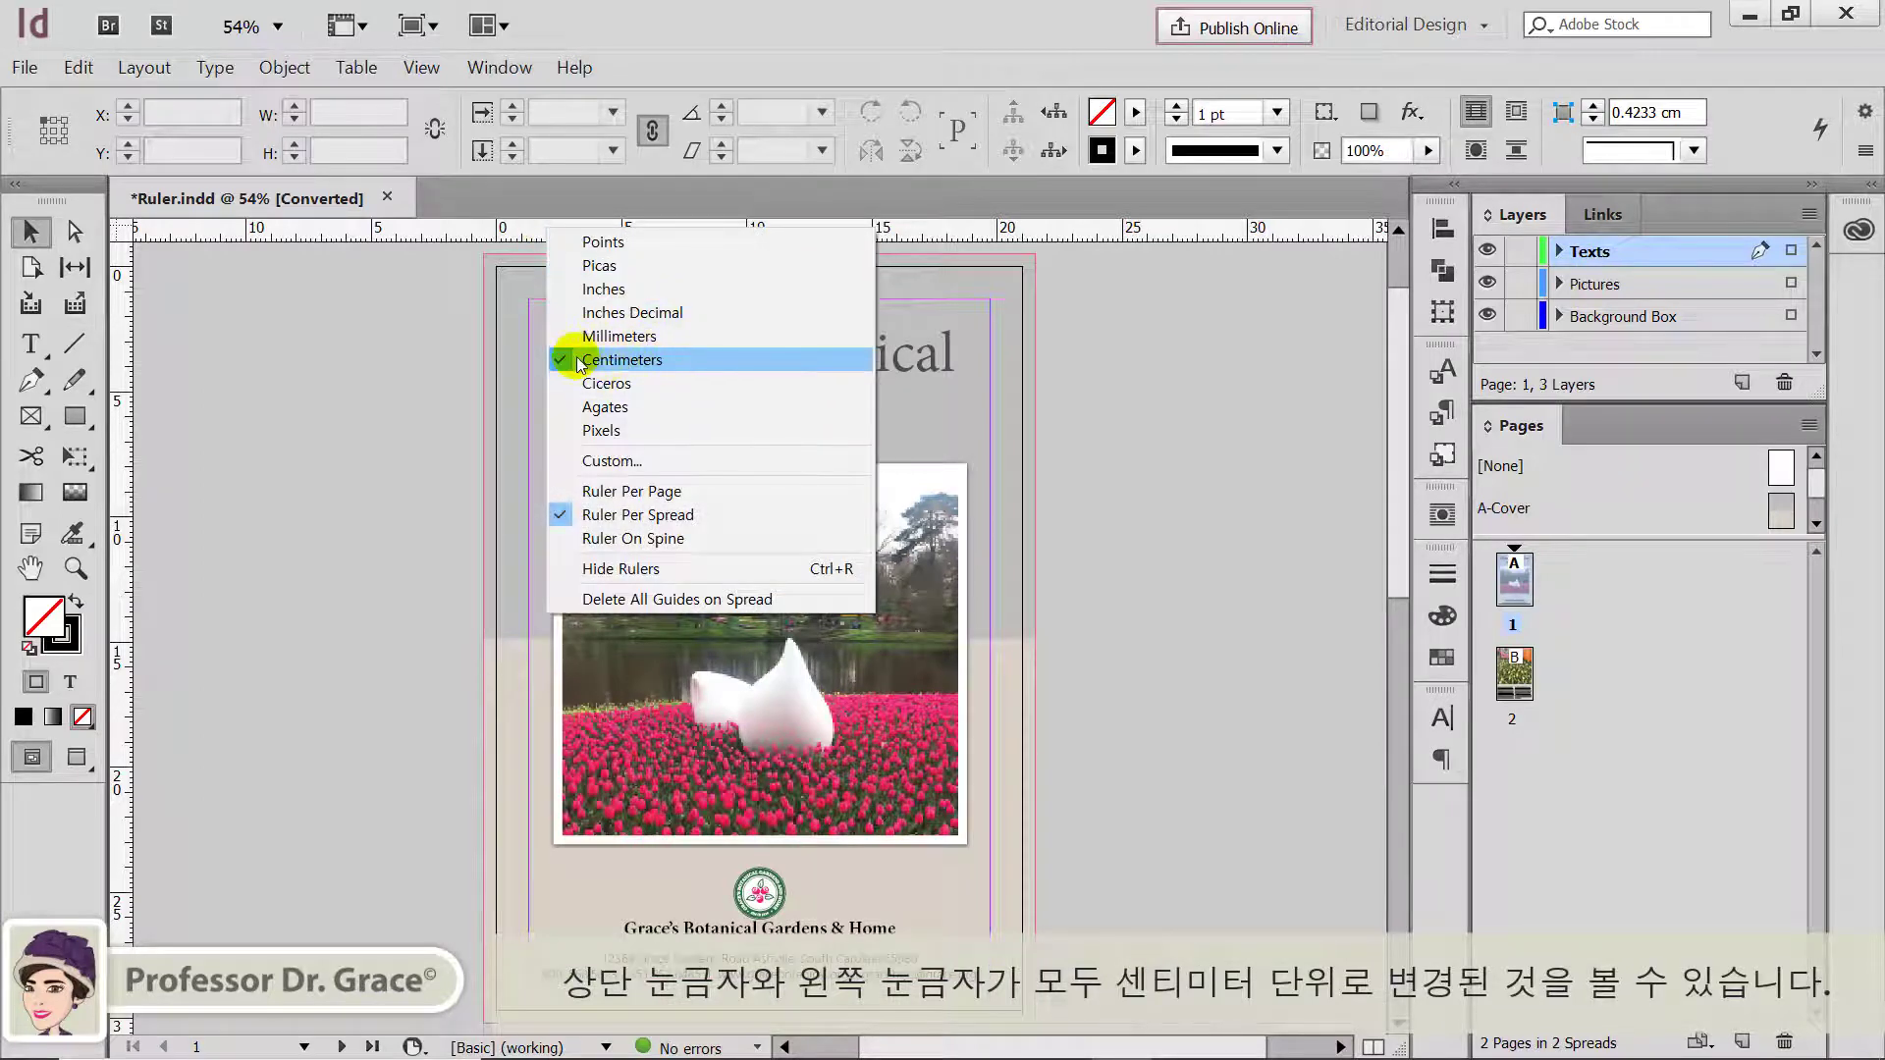
right_click(124, 370)
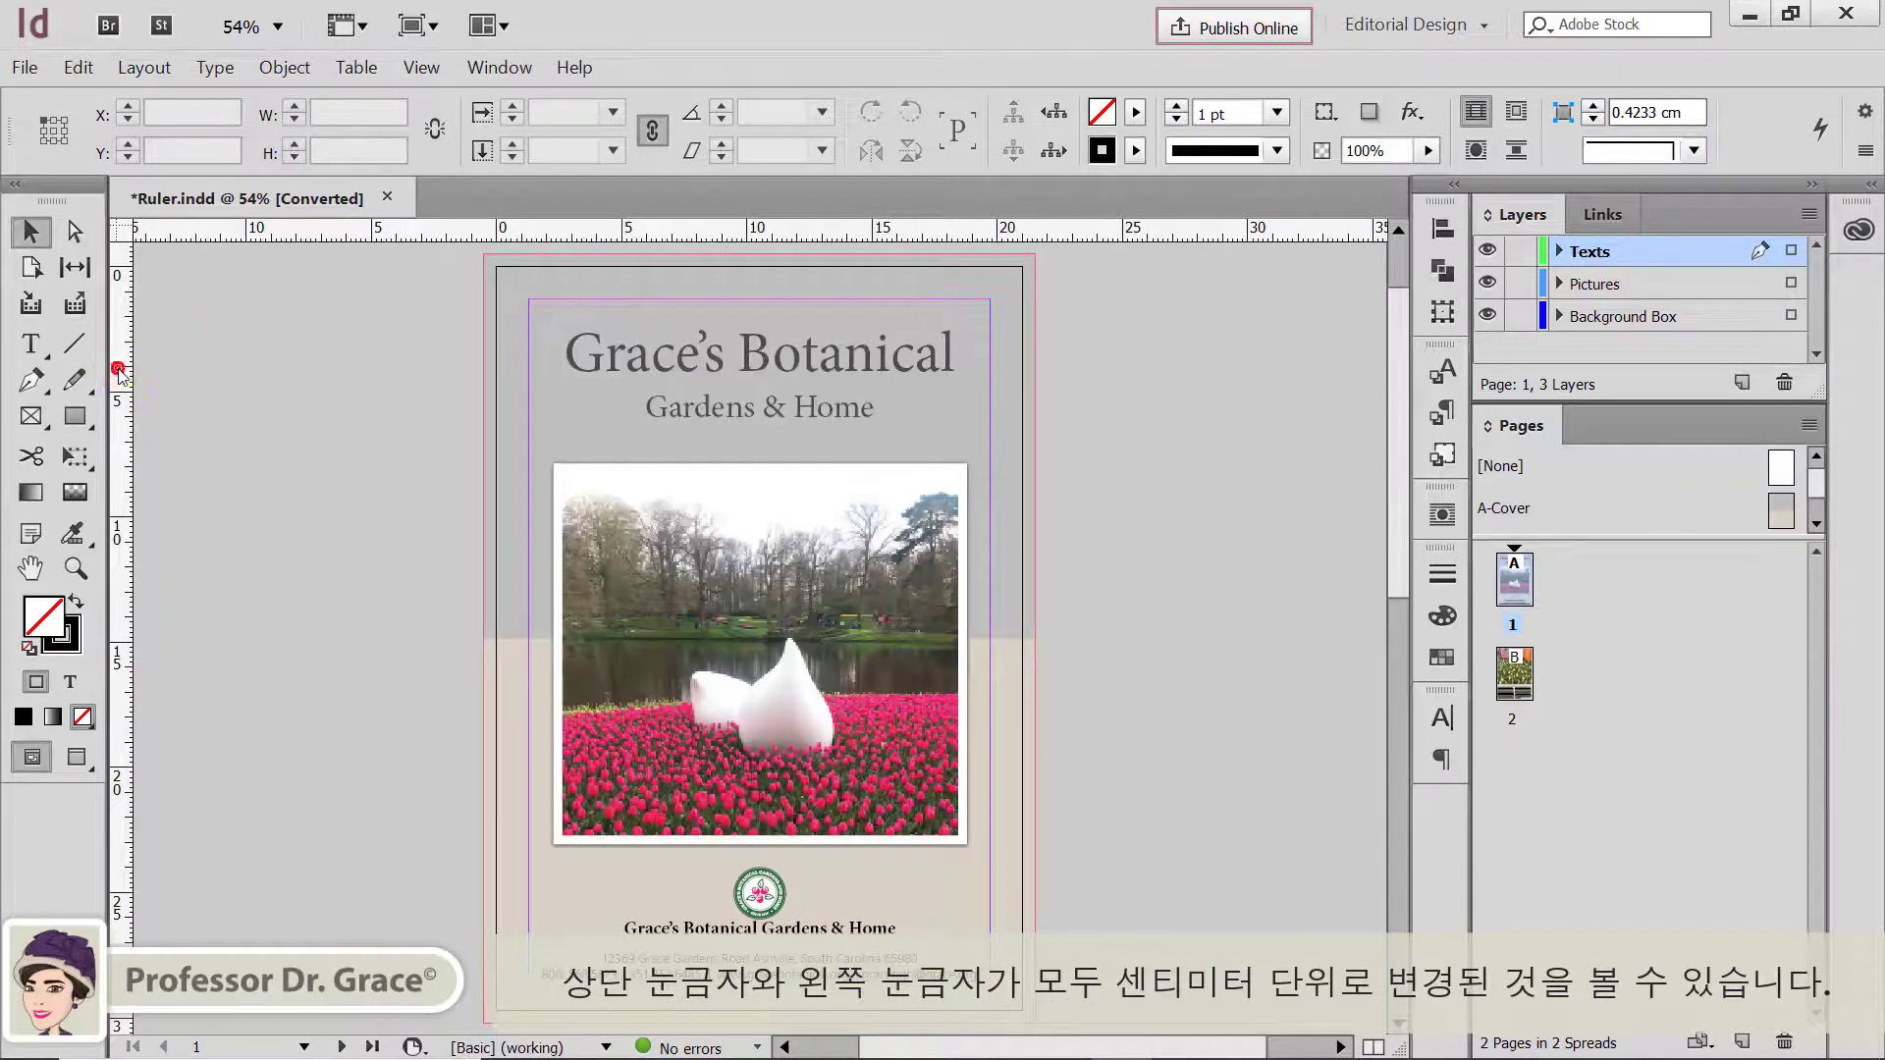
right_click(118, 371)
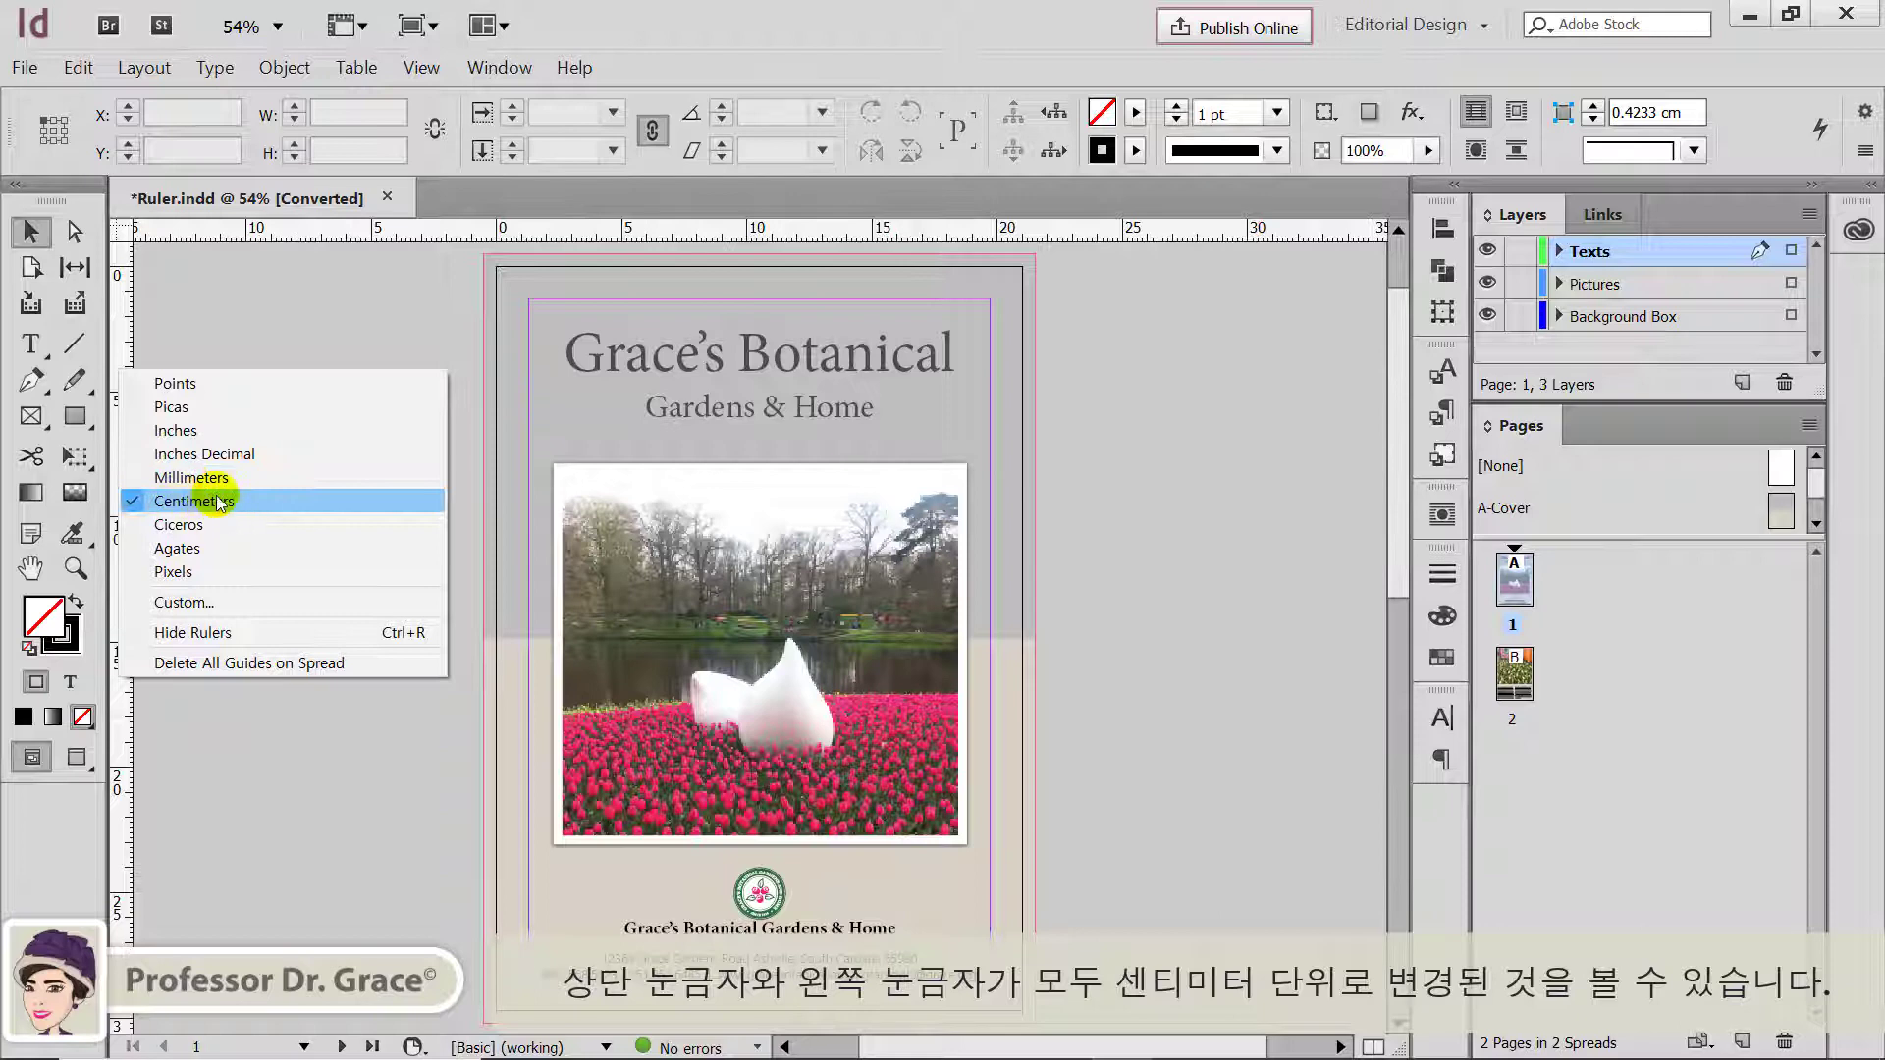
left_click(282, 299)
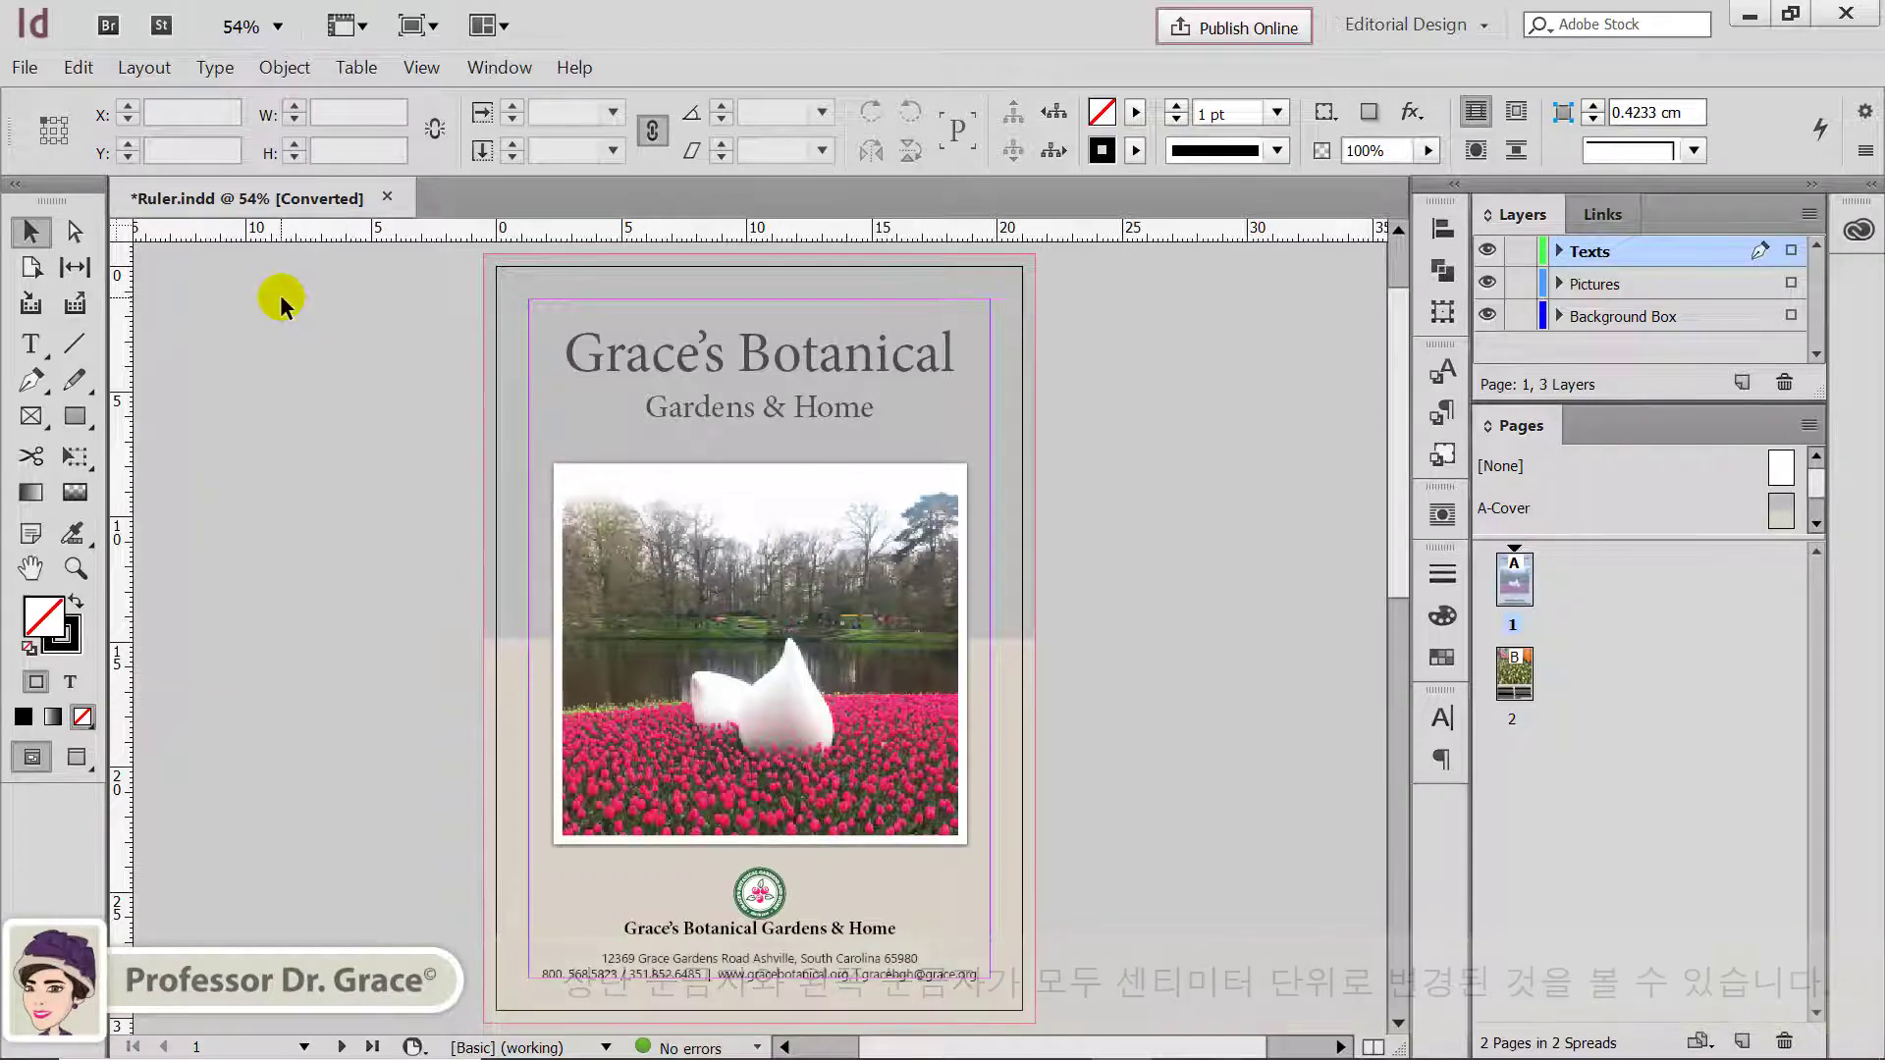
left_click(489, 206)
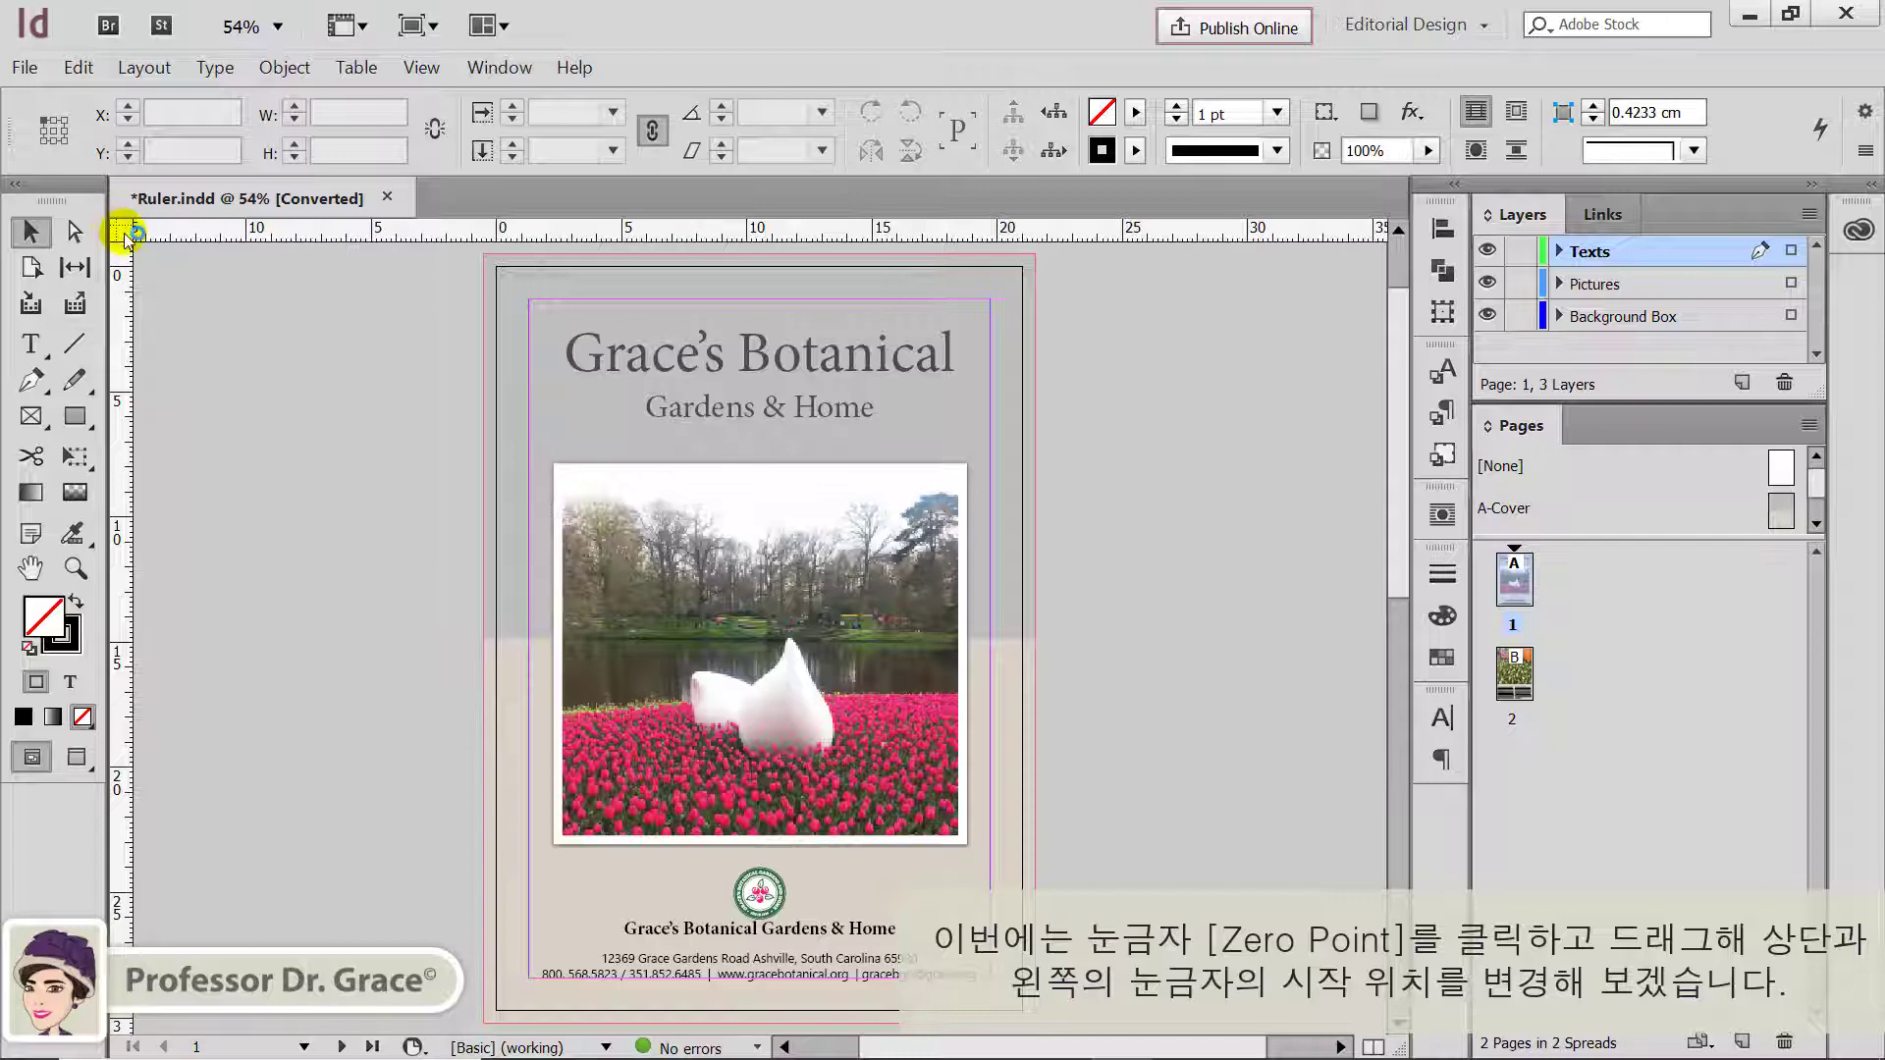
Step: Move the rulers' zero point to the upper-left corner of the cover photo frame, and reset it to its default position
left_click_drag(127, 235, 551, 462)
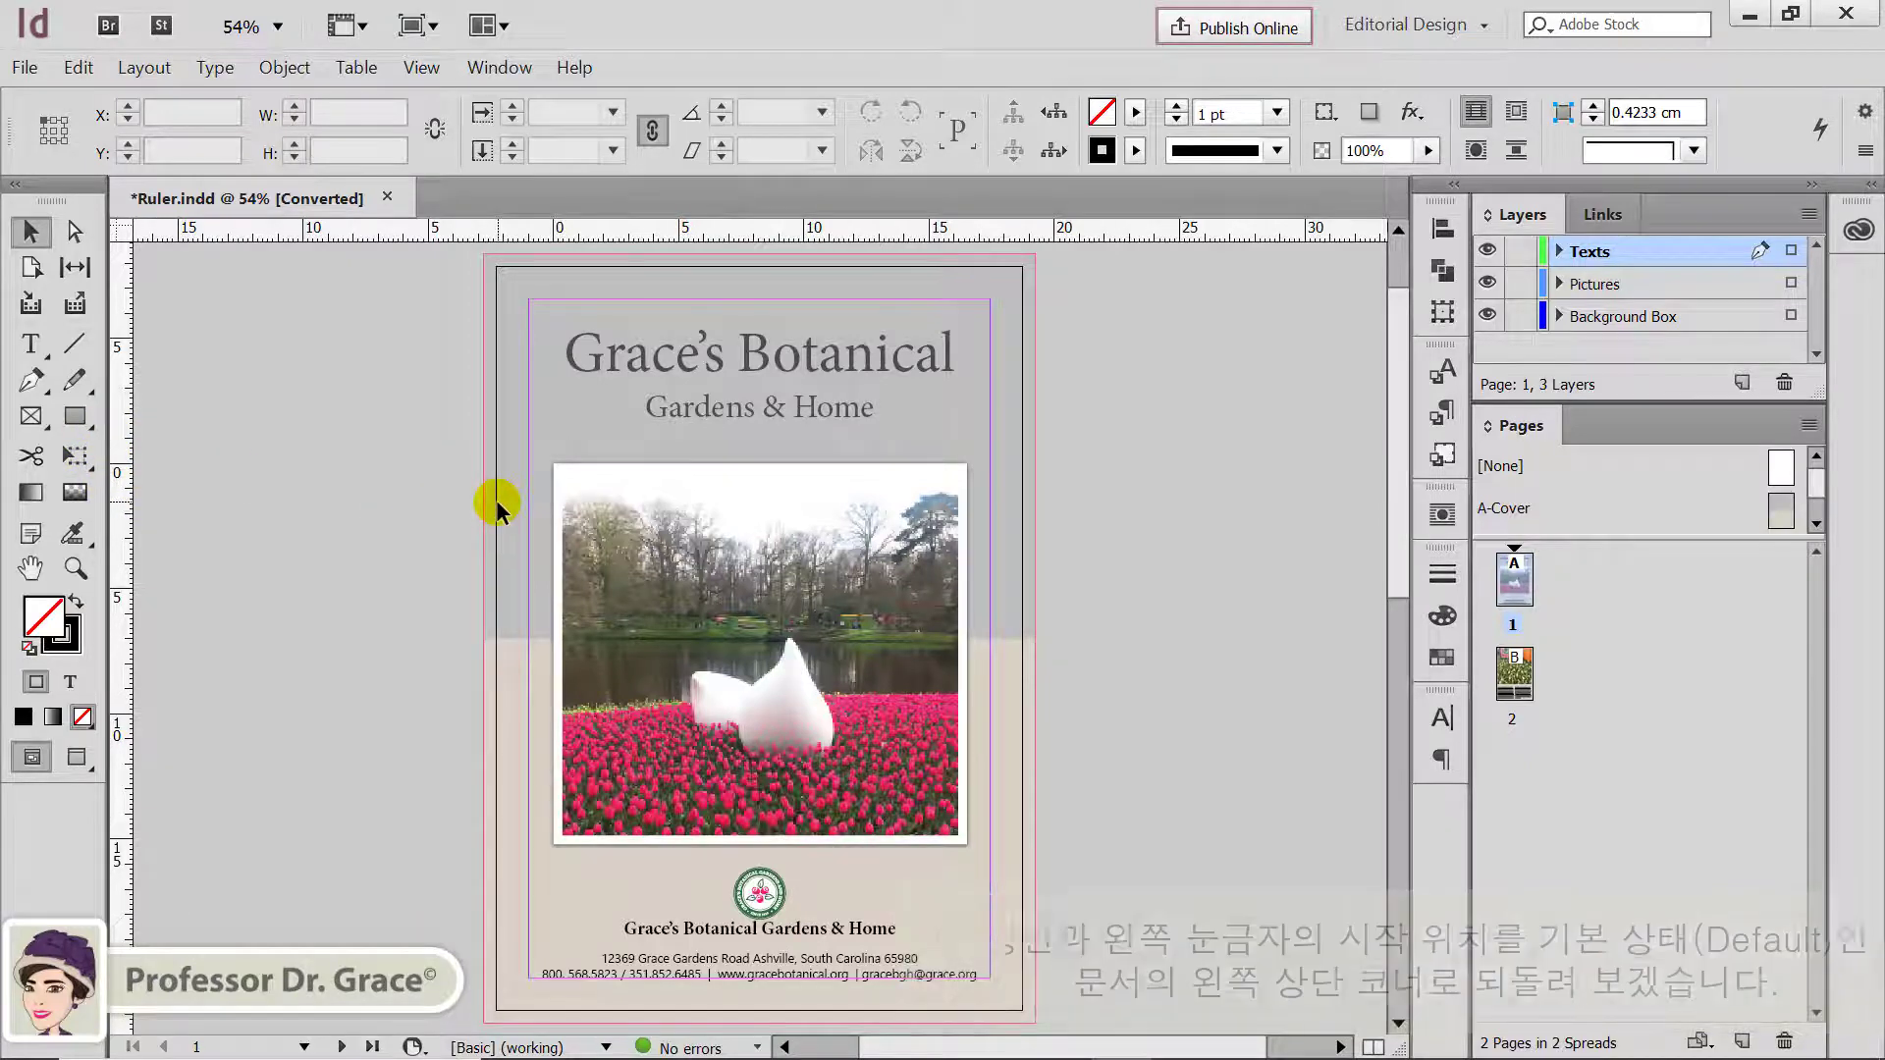
double_click(123, 230)
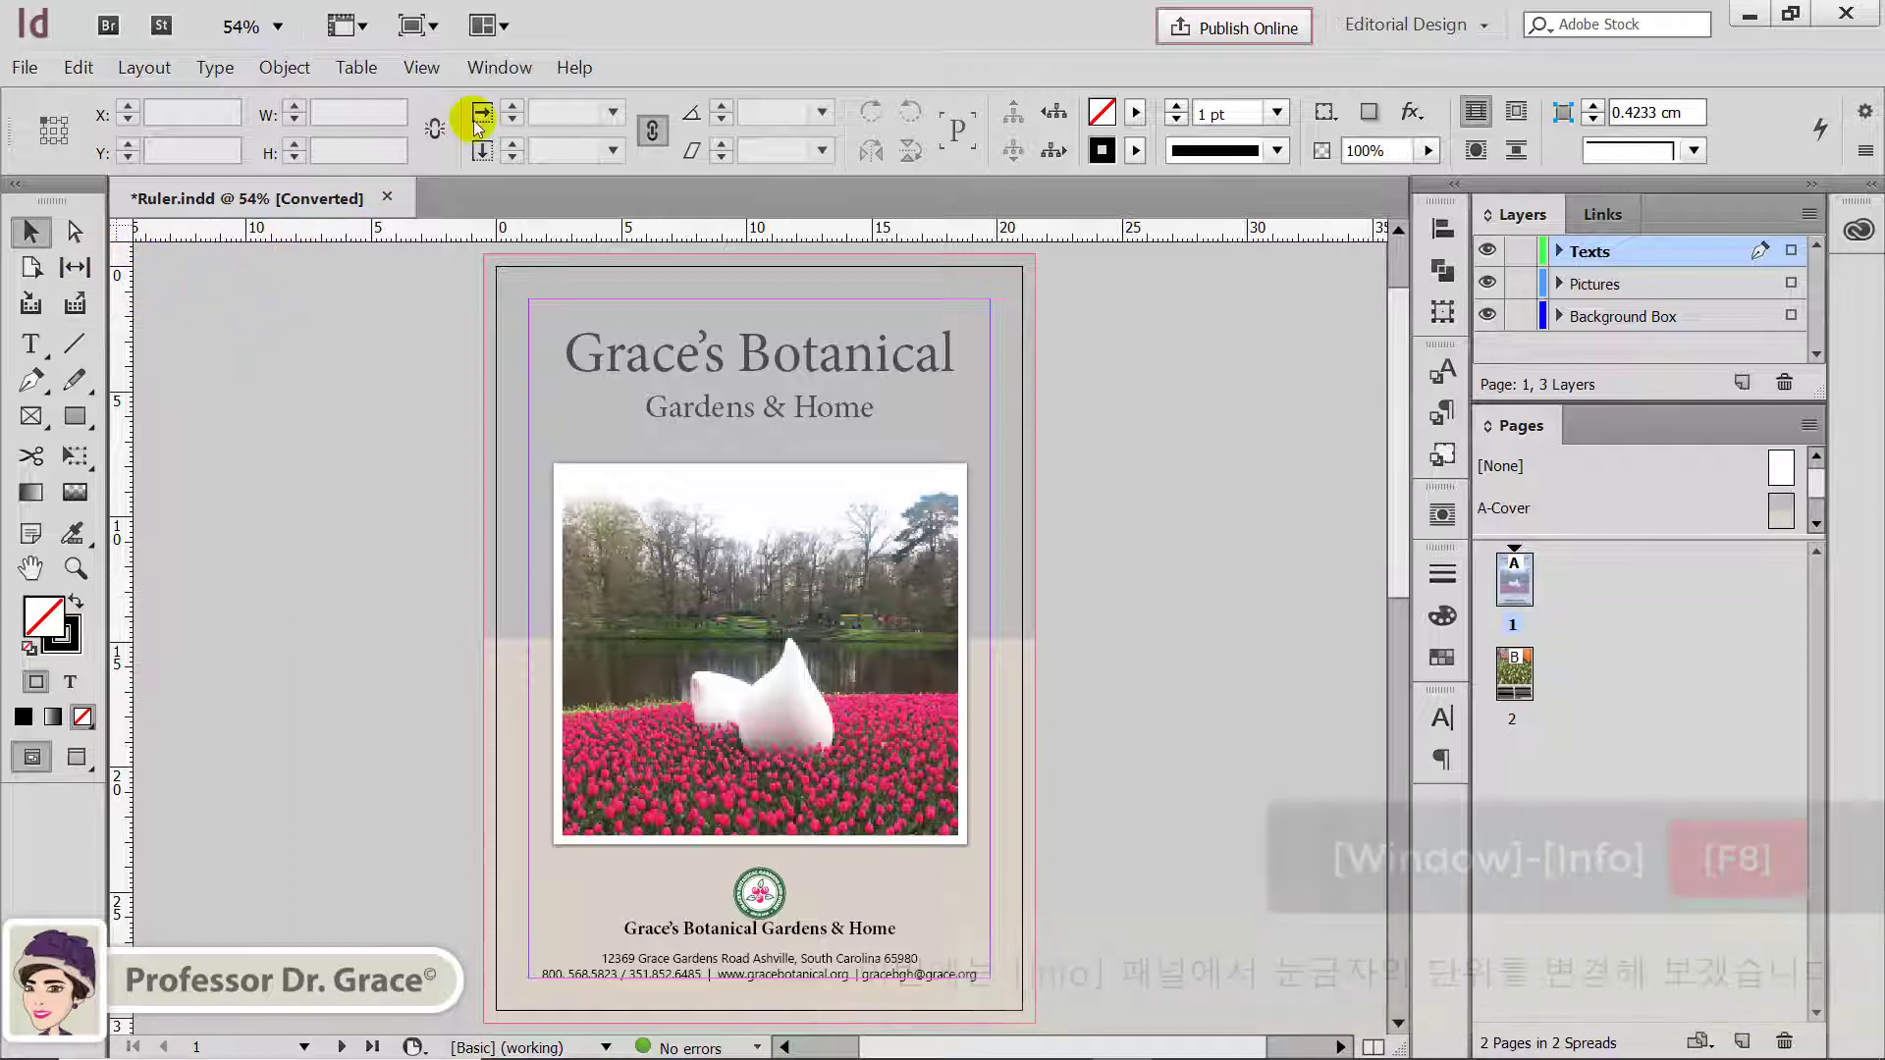
Step: Show the Info panel beside the page and use it to set the units of both rulers to pixels
left_click(505, 68)
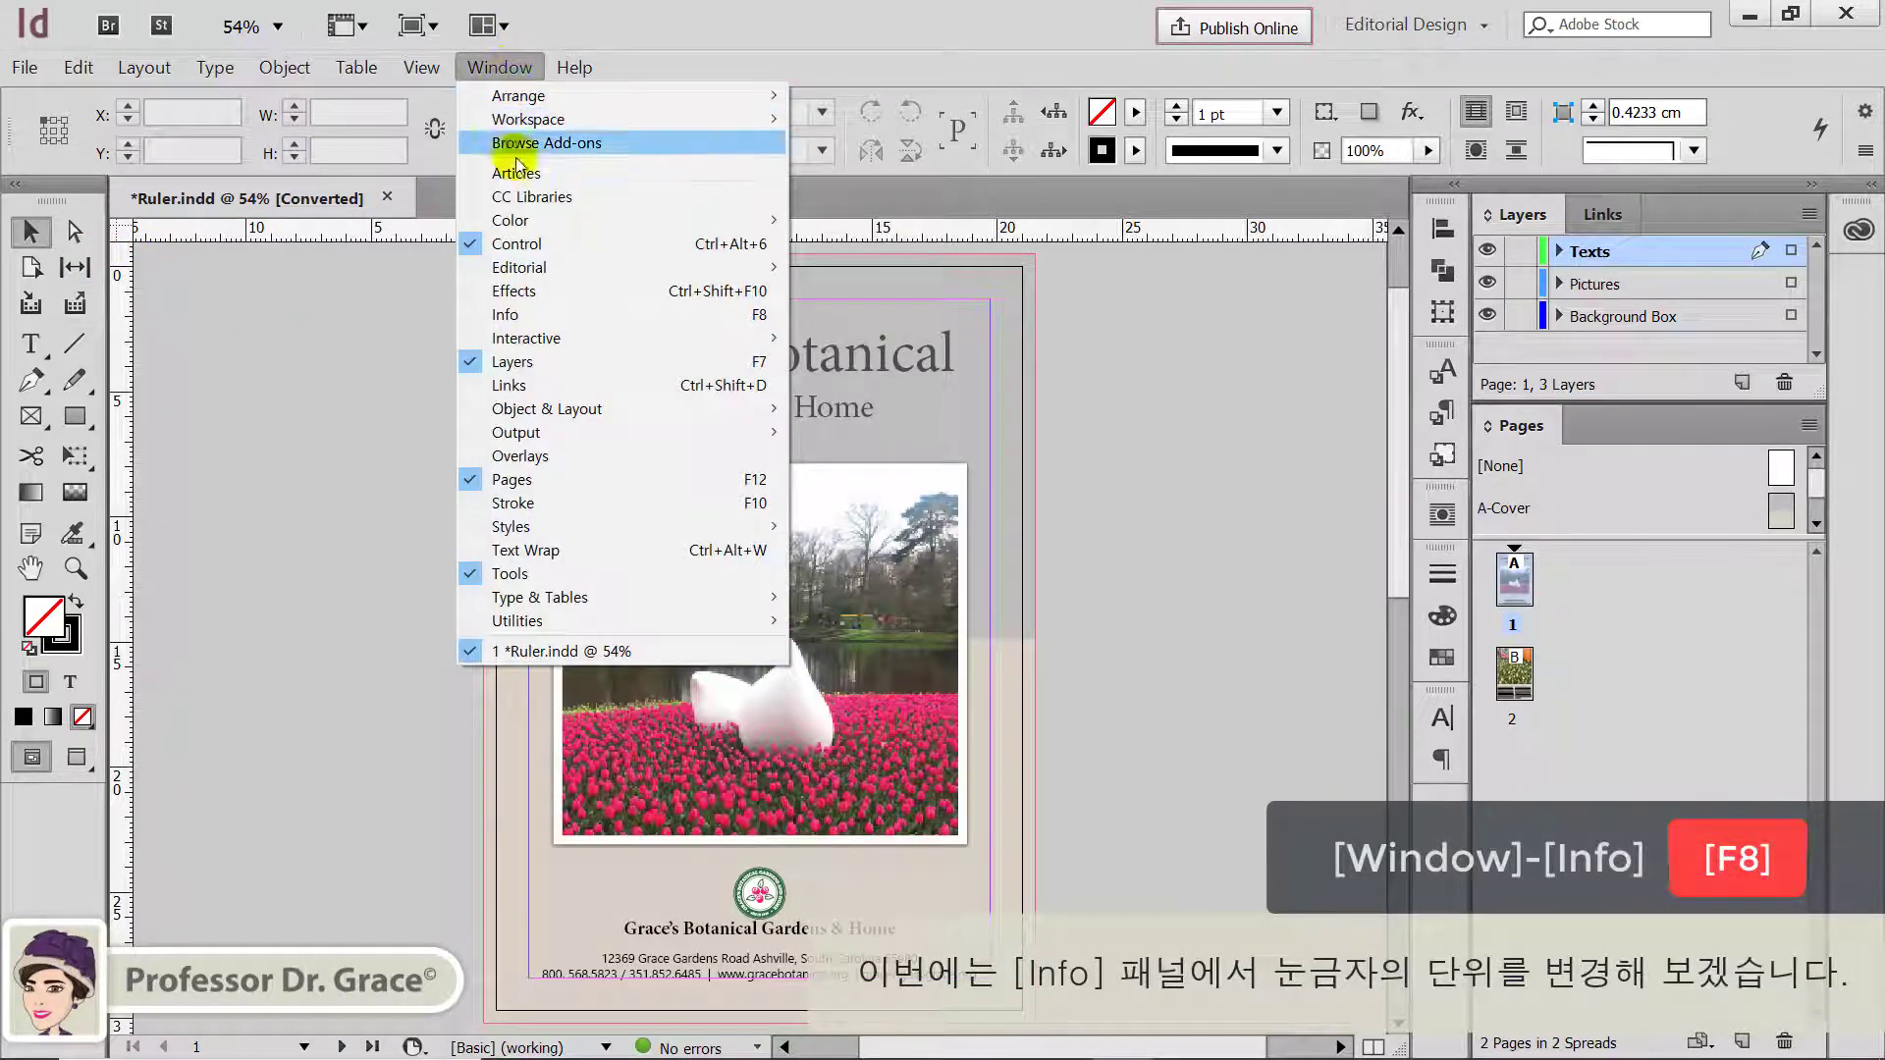
left_click(582, 319)
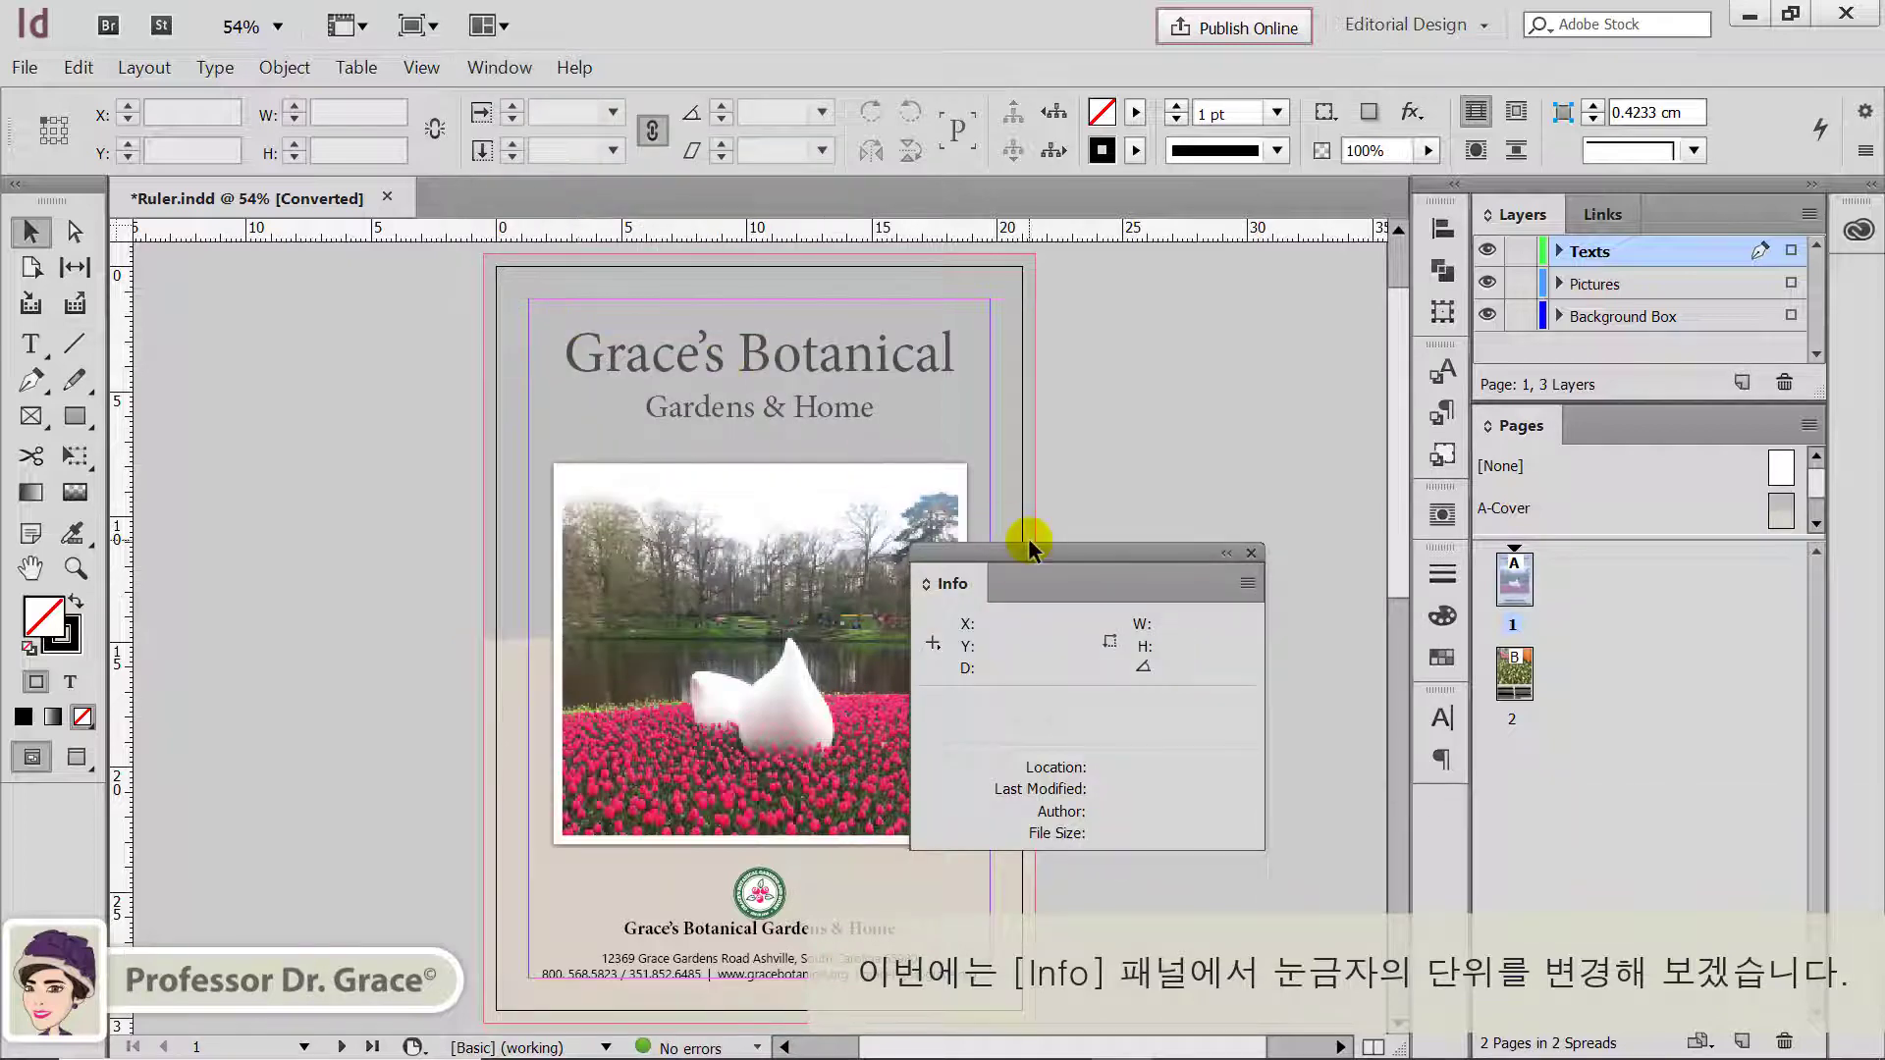
left_click_drag(1041, 552, 1150, 274)
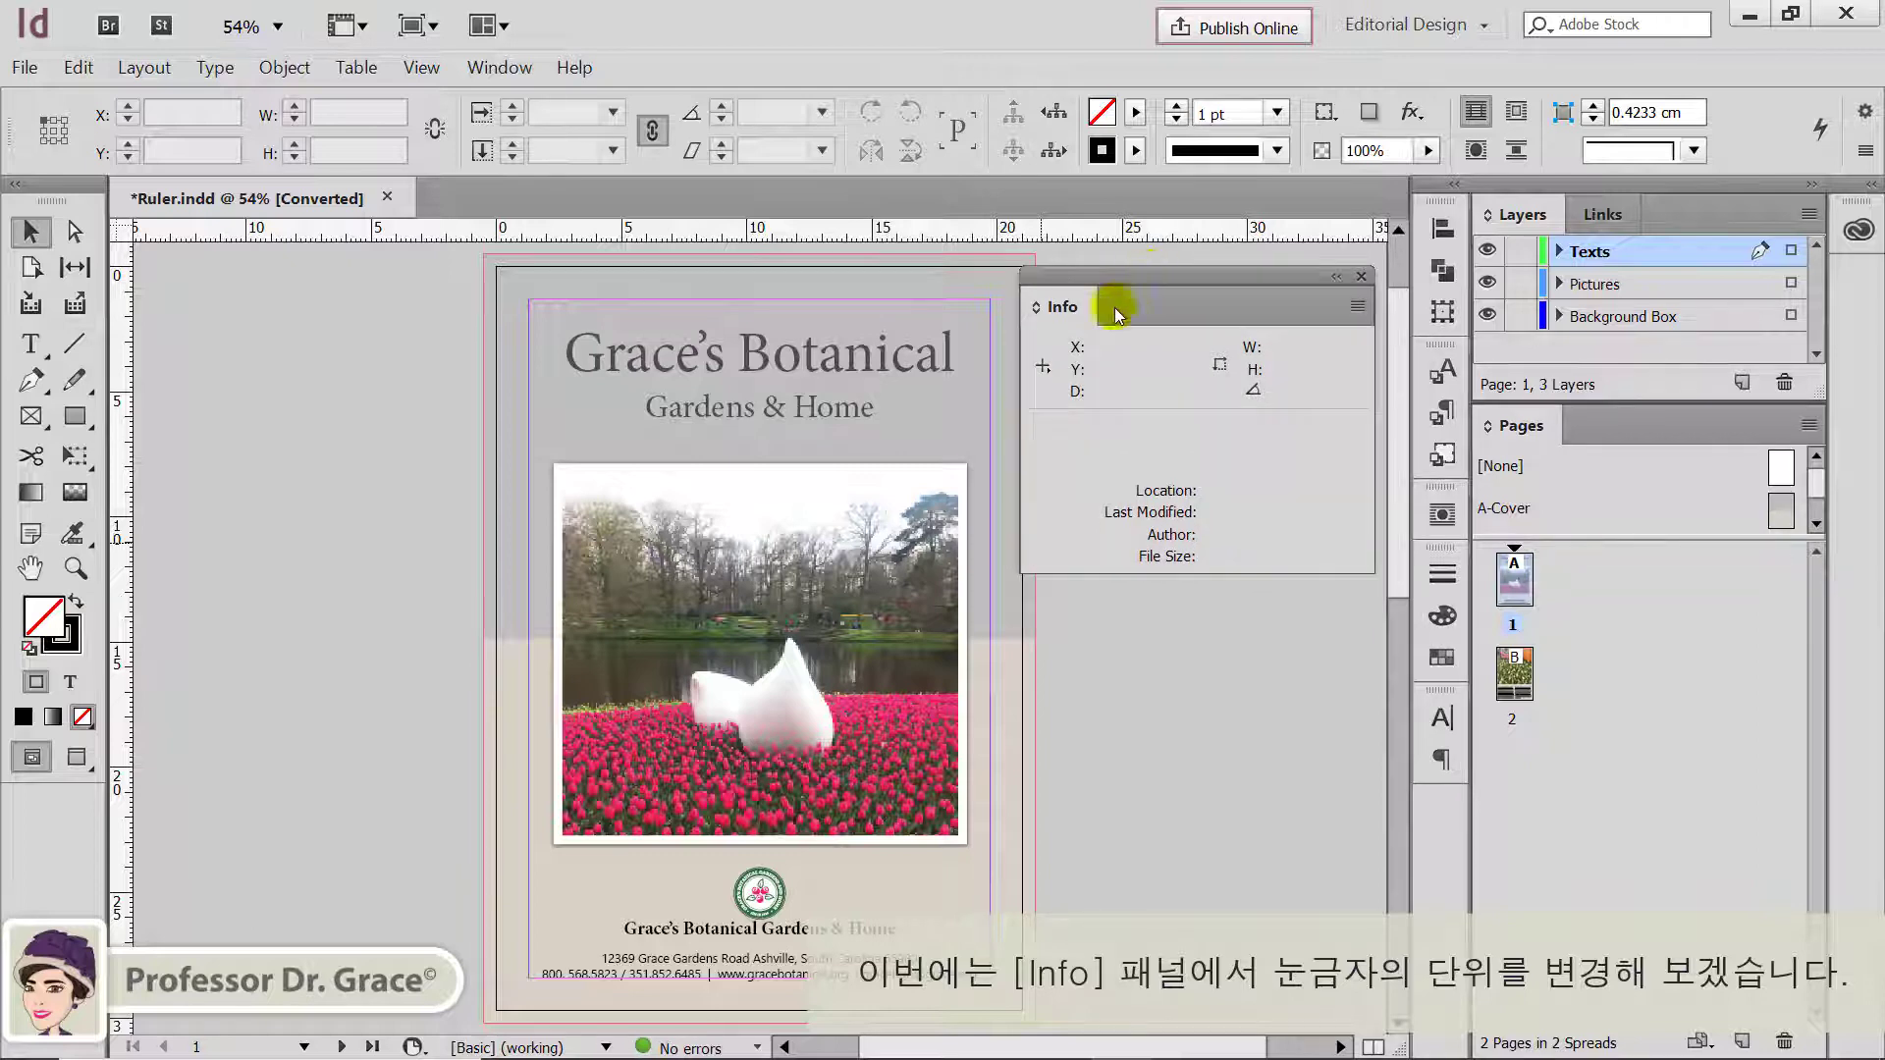
left_click(1047, 373)
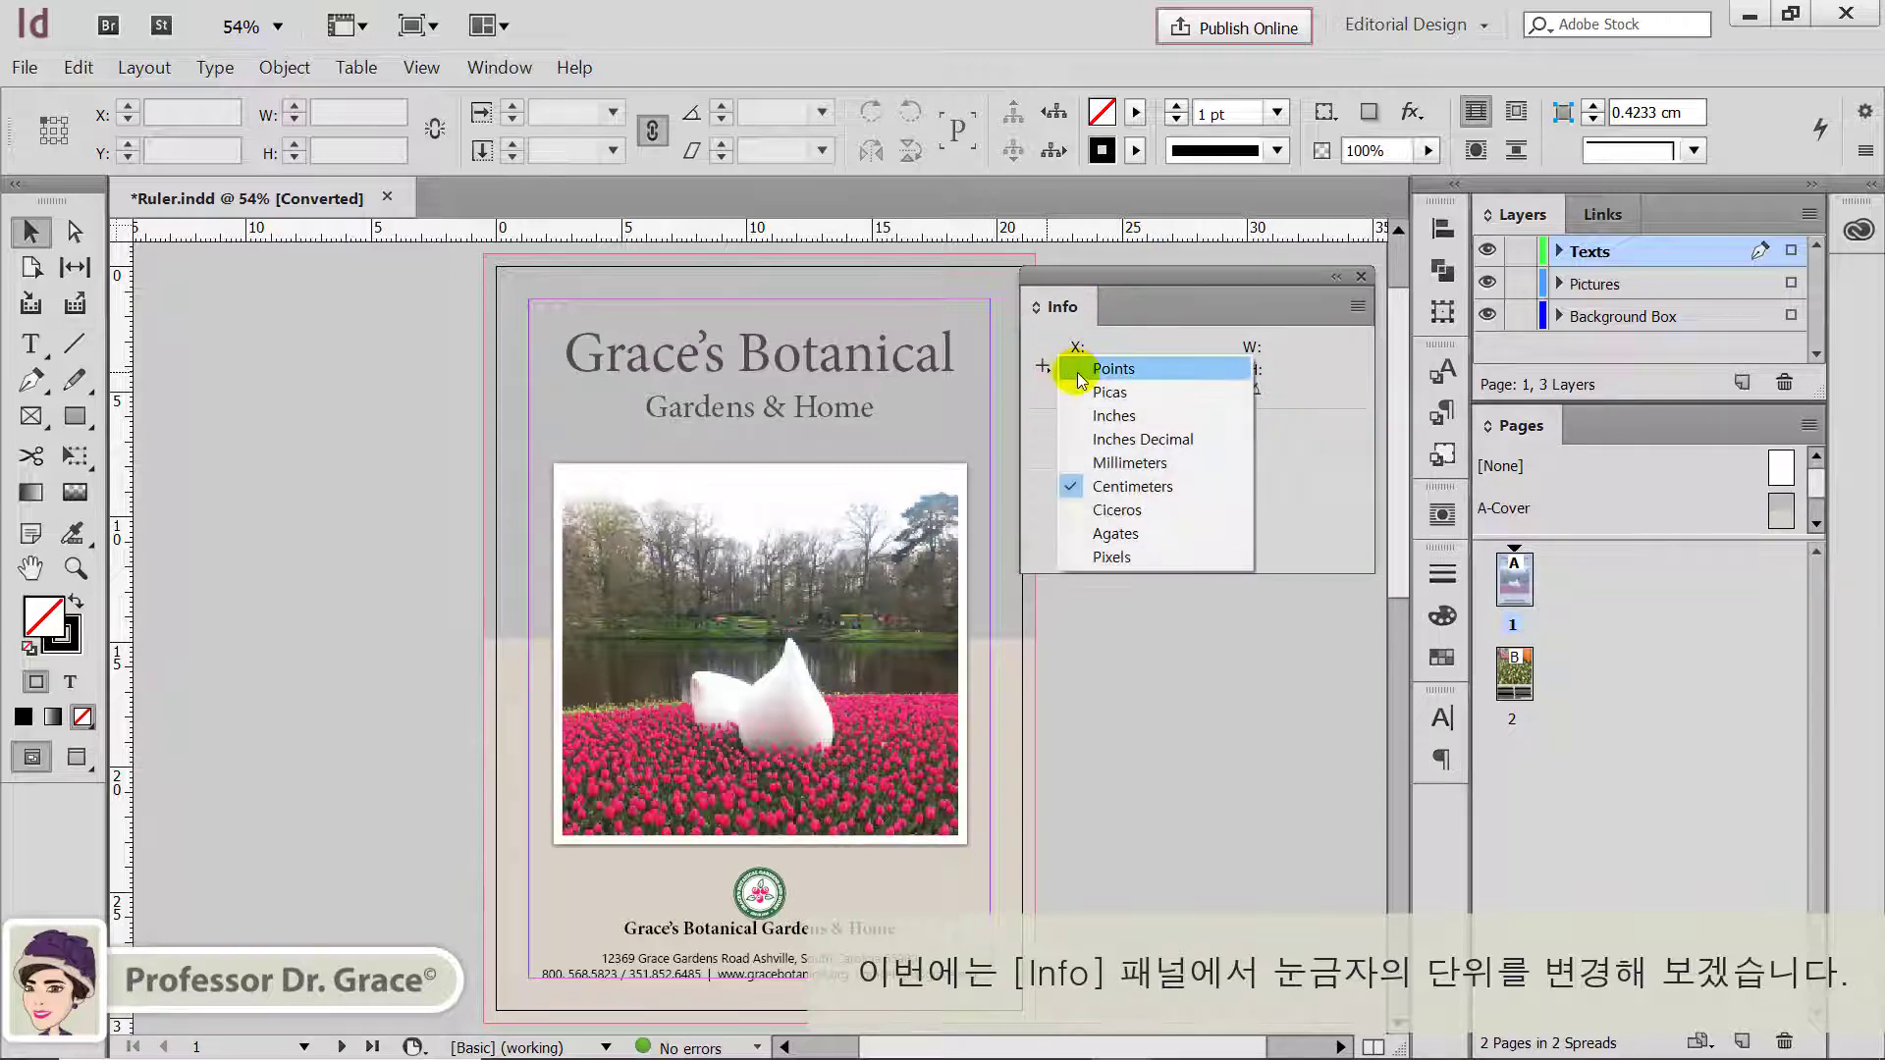
left_click(1128, 559)
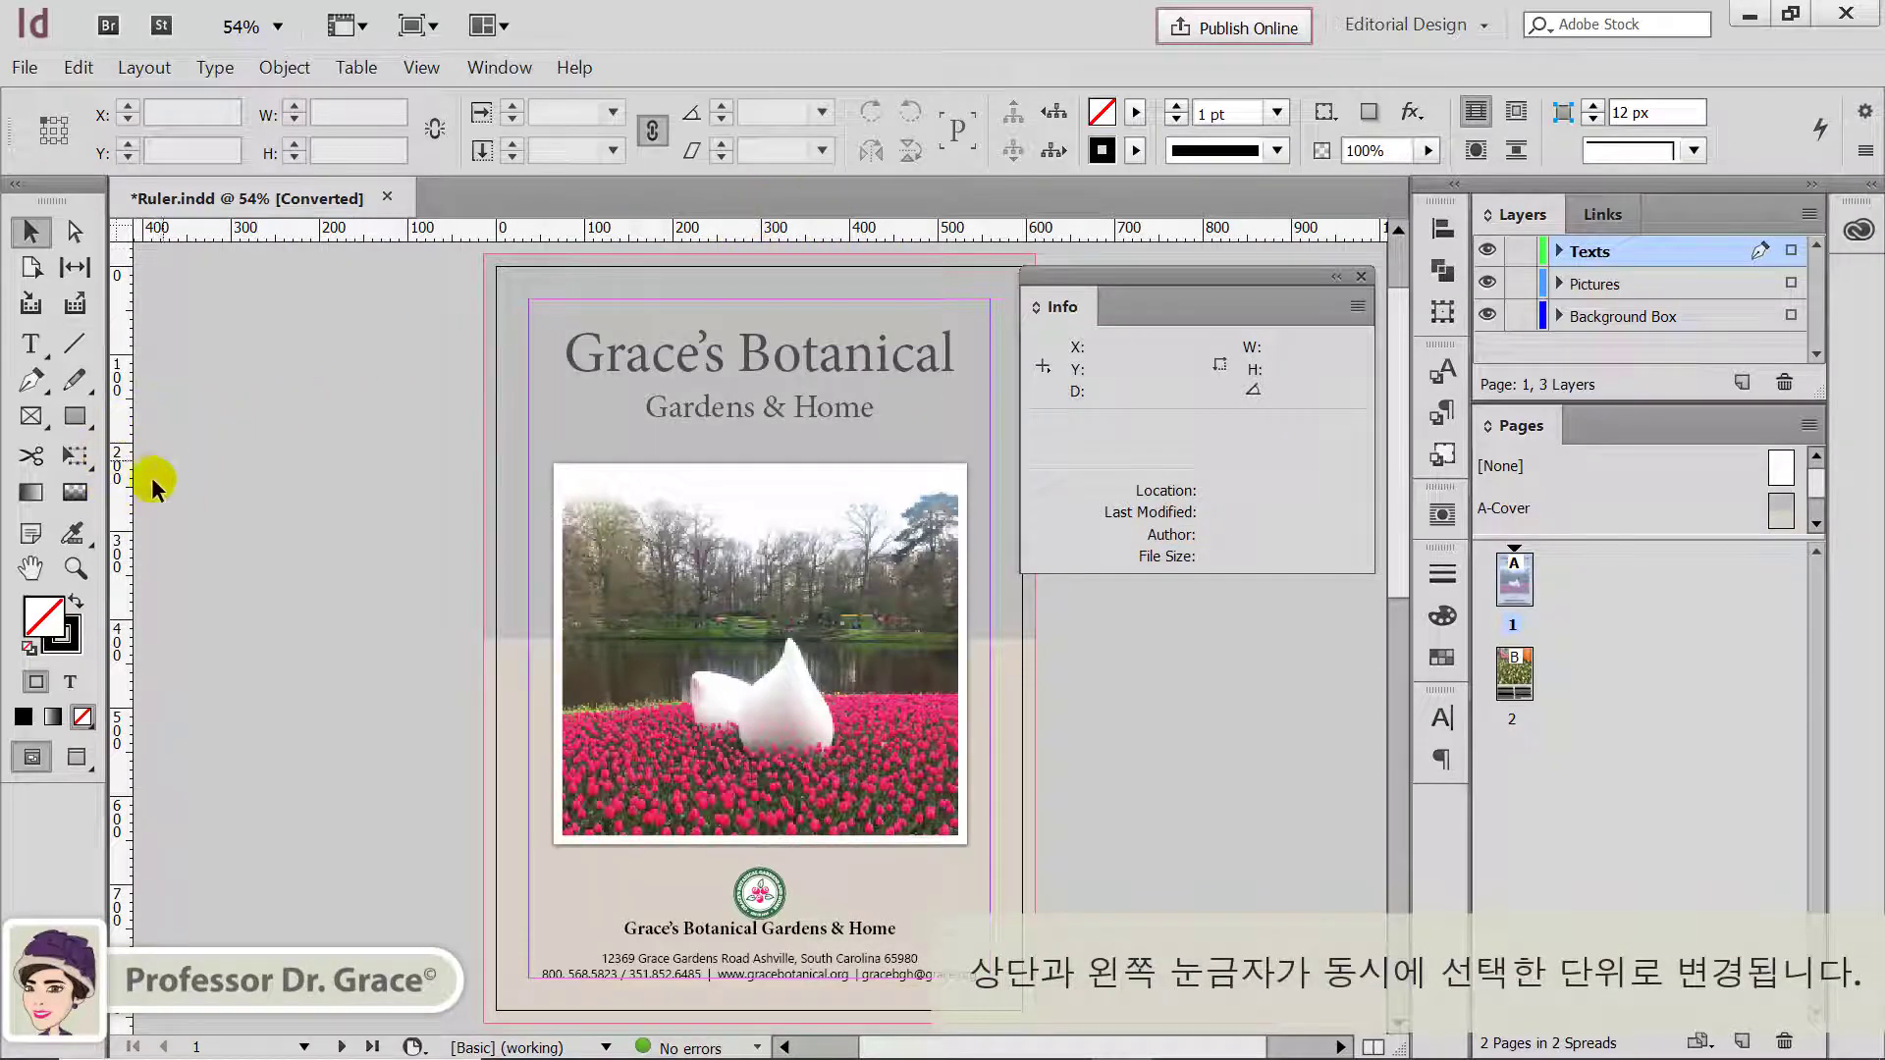
Step: Verify the unit selected for each of the two rulers after the Info panel change
right_click(120, 437)
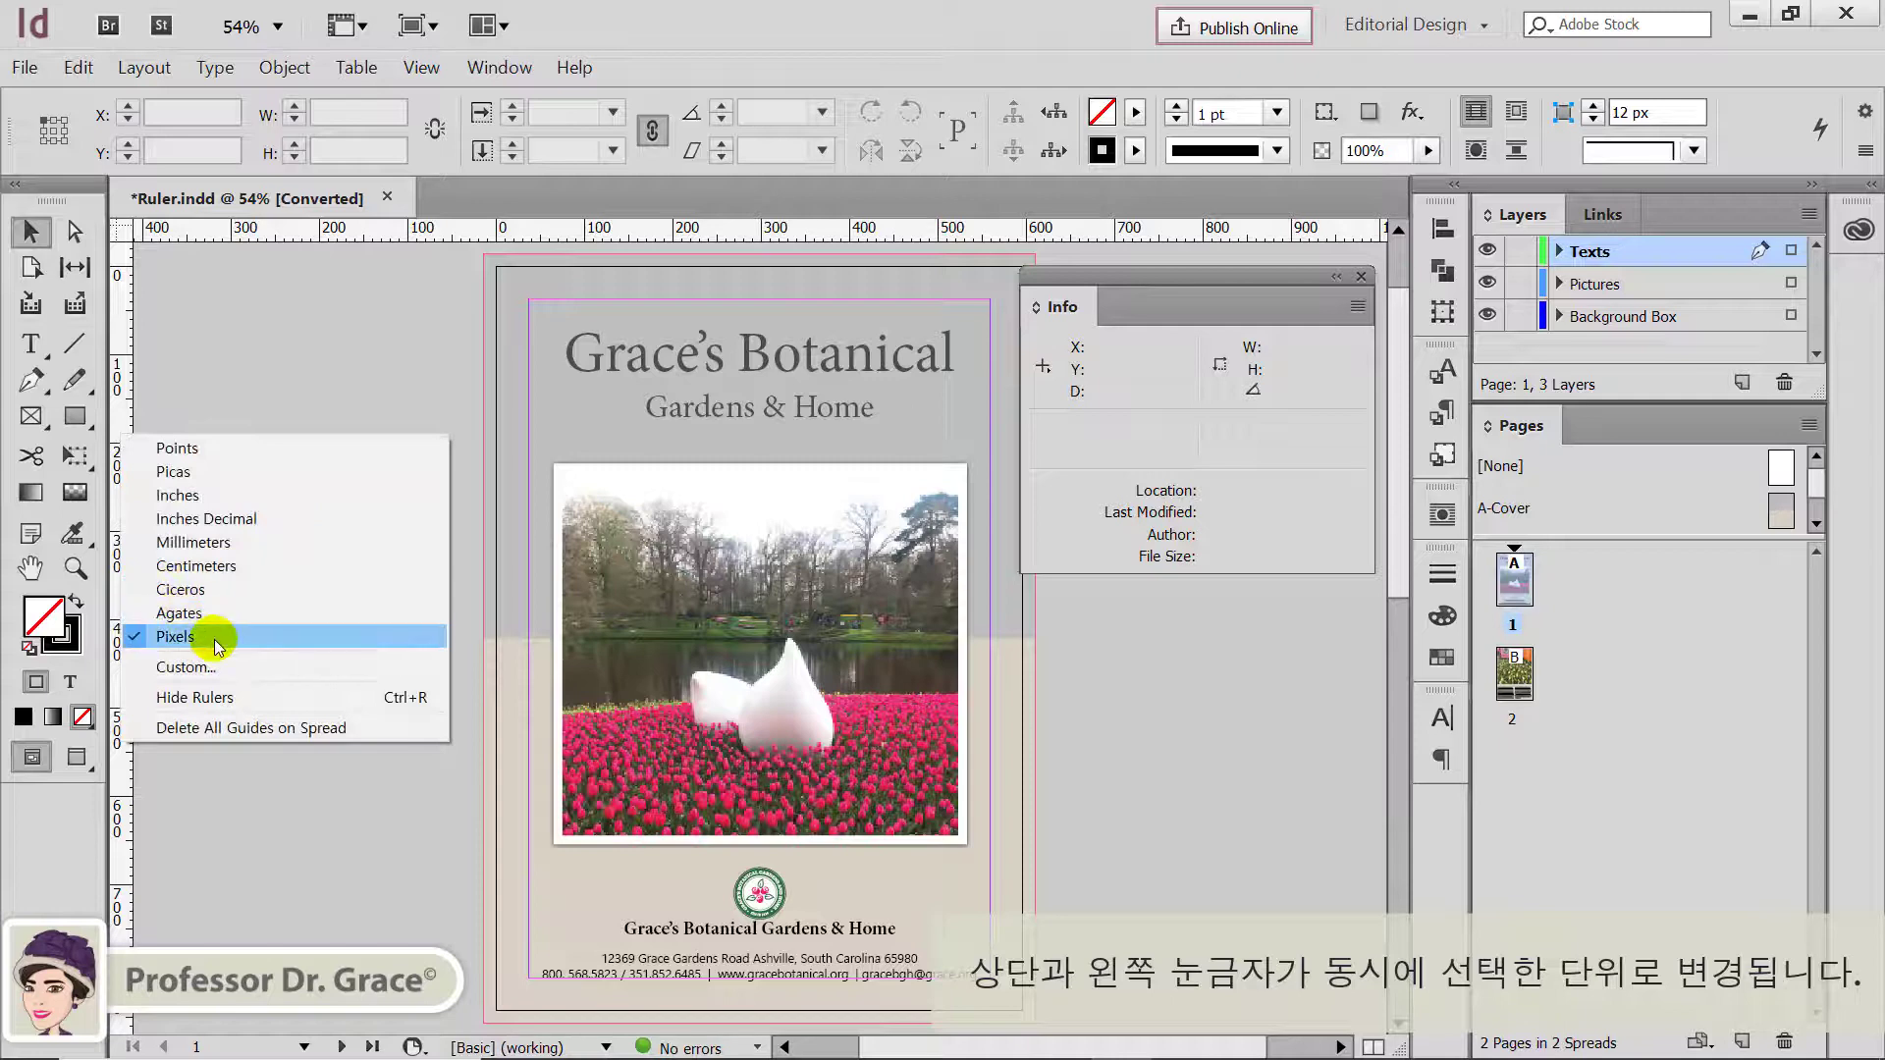
left_click(186, 634)
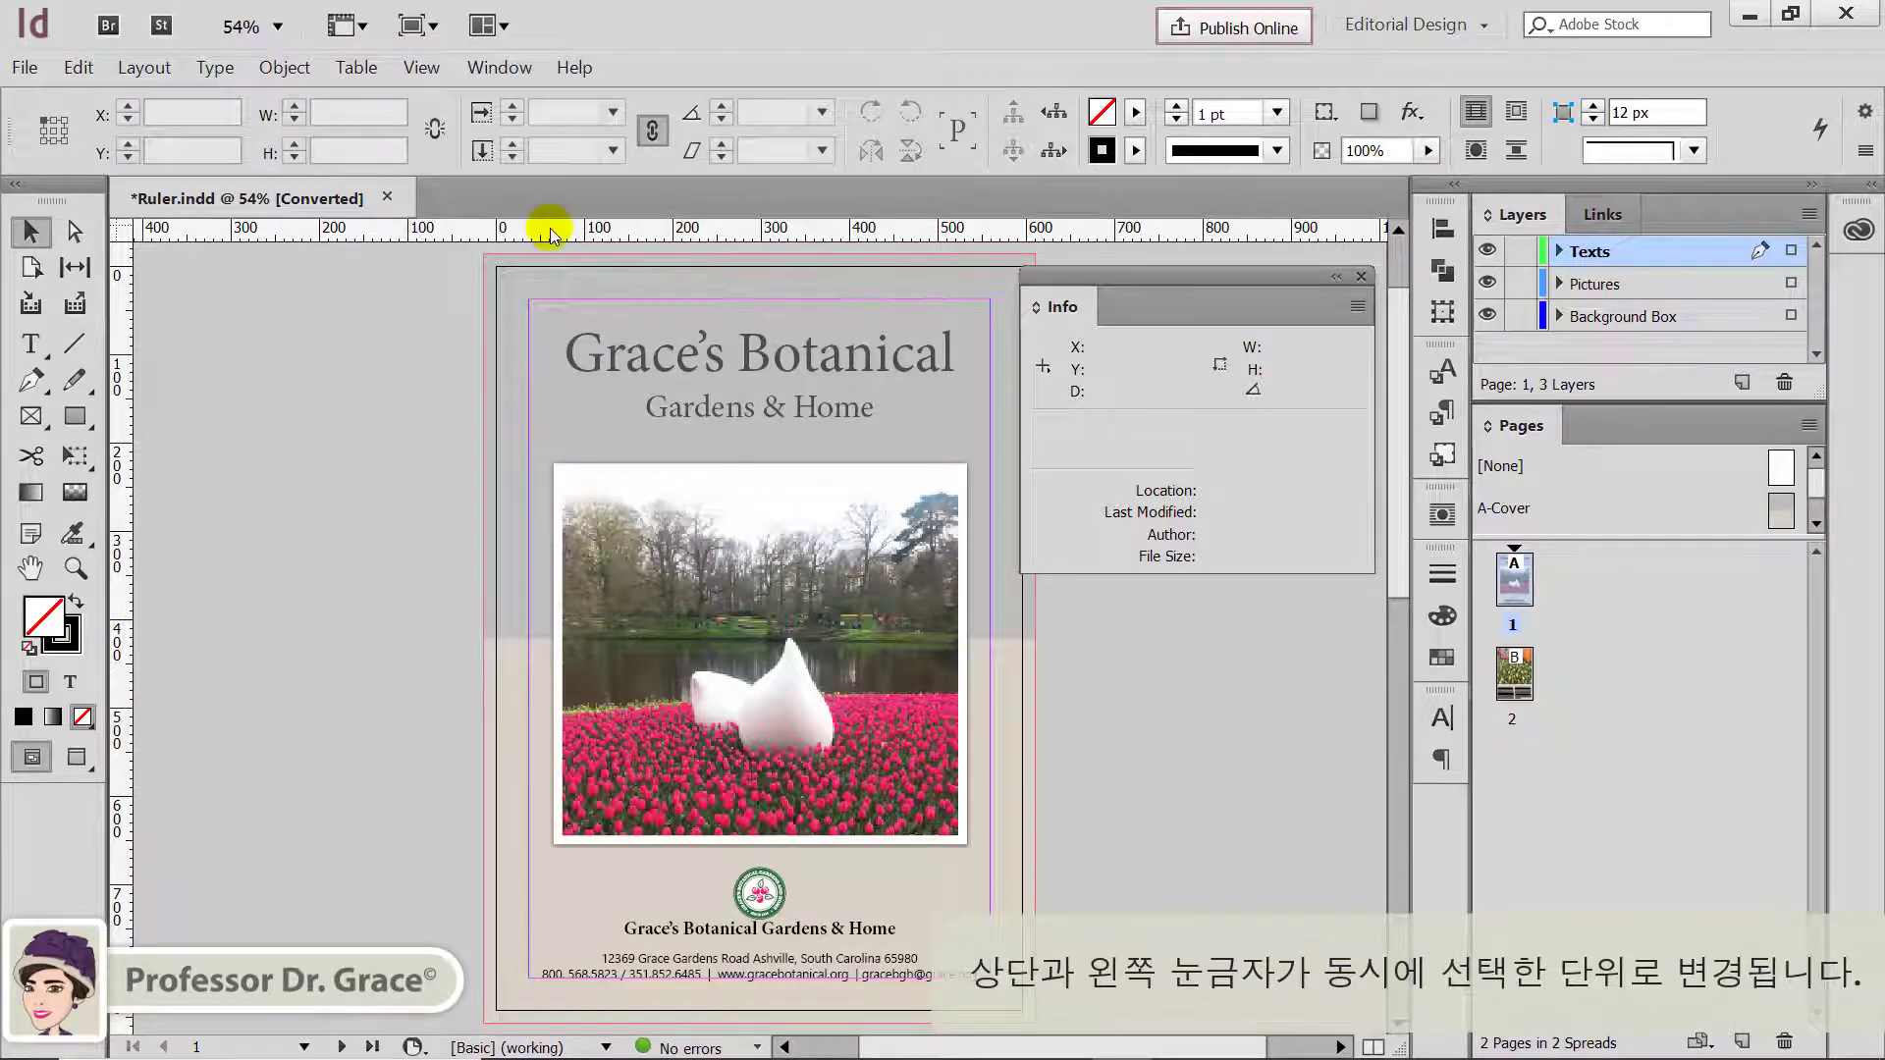
right_click(550, 228)
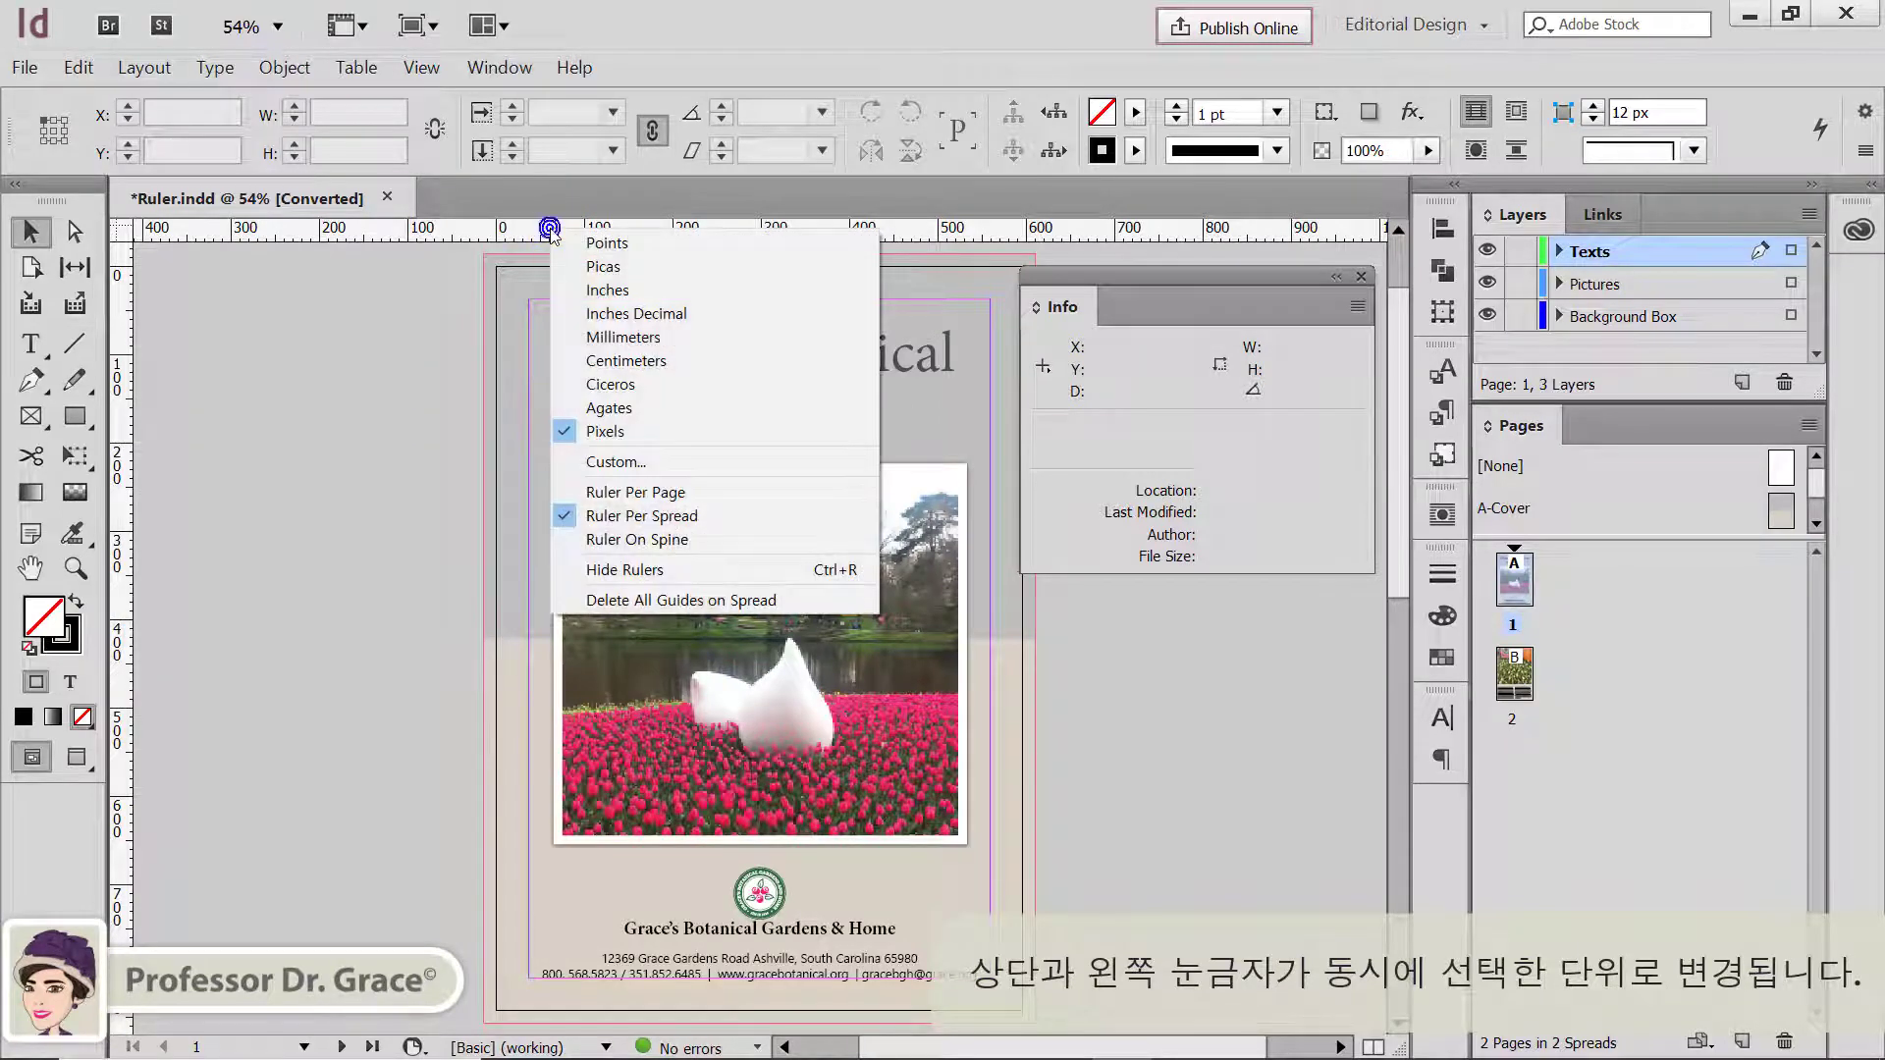
left_click(410, 356)
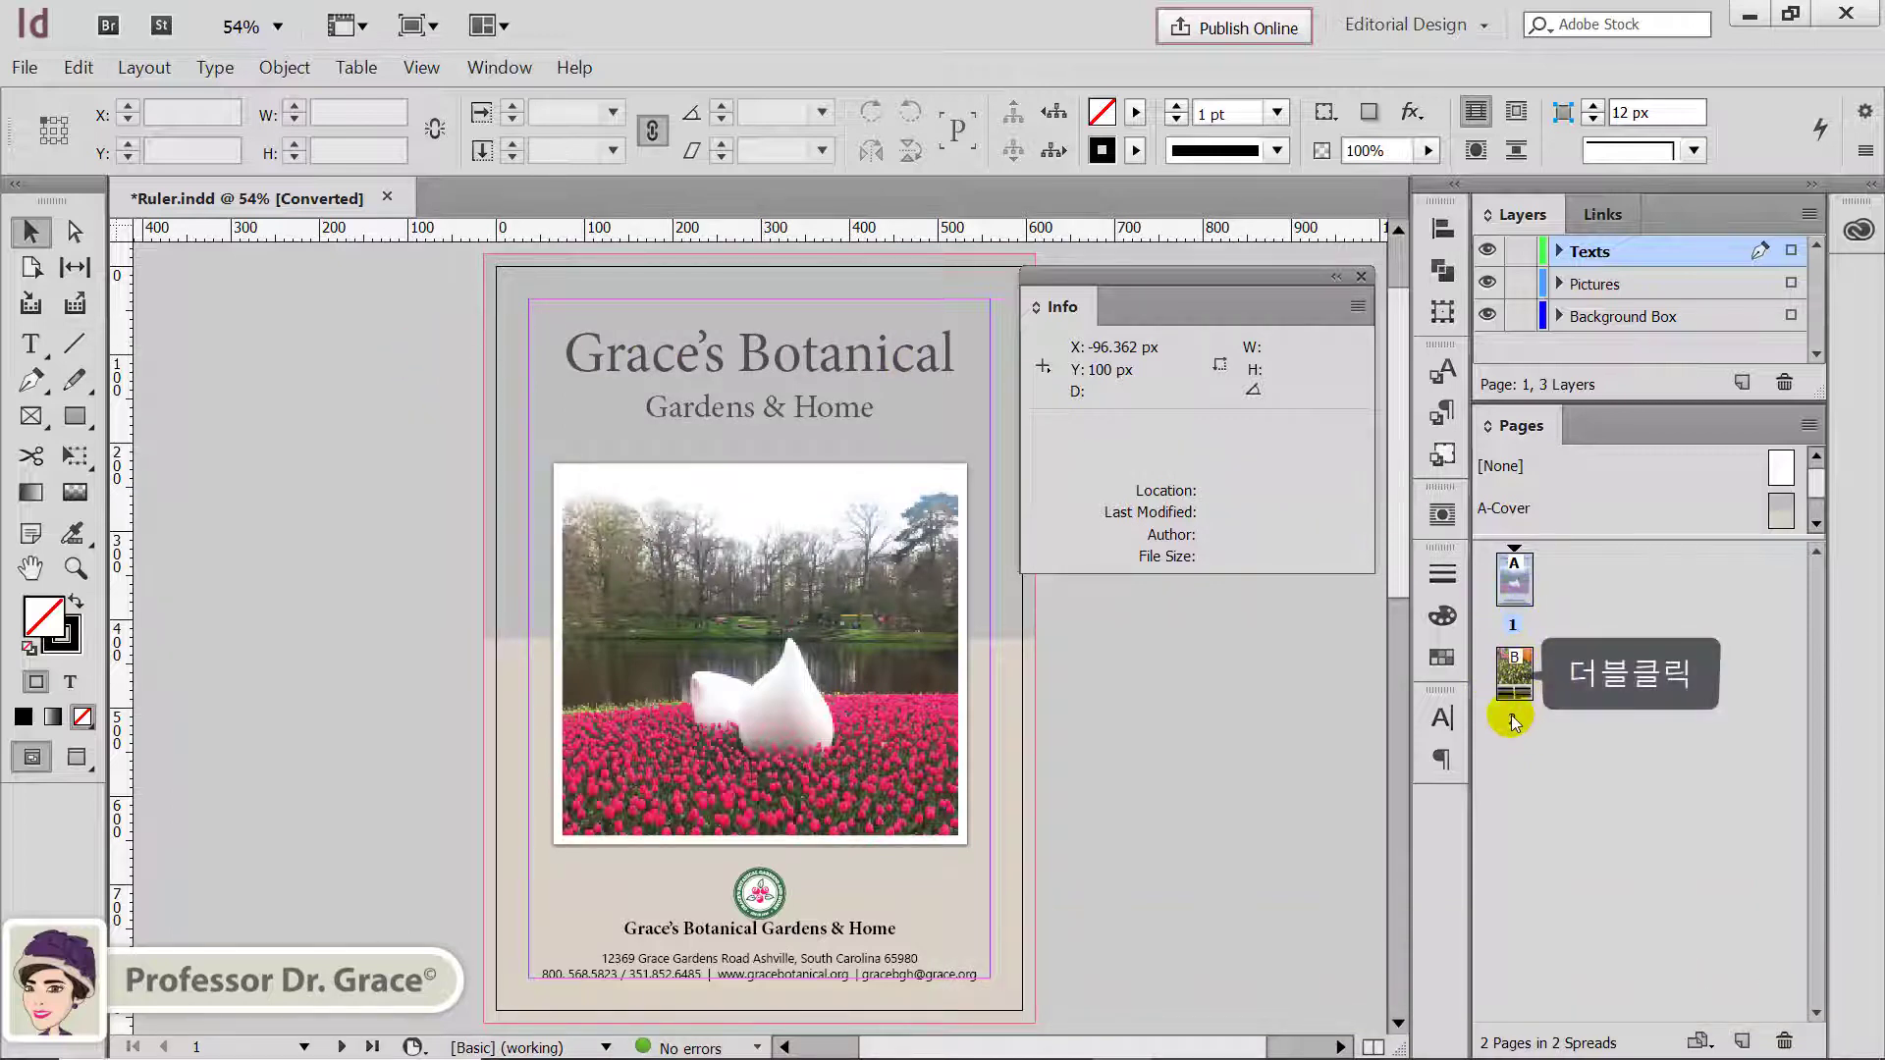
Step: On page 2, add a horizontal page guide at Y 36 px and a spread guide at about 585 px along the photo's upper and lower edges
double_click(1524, 699)
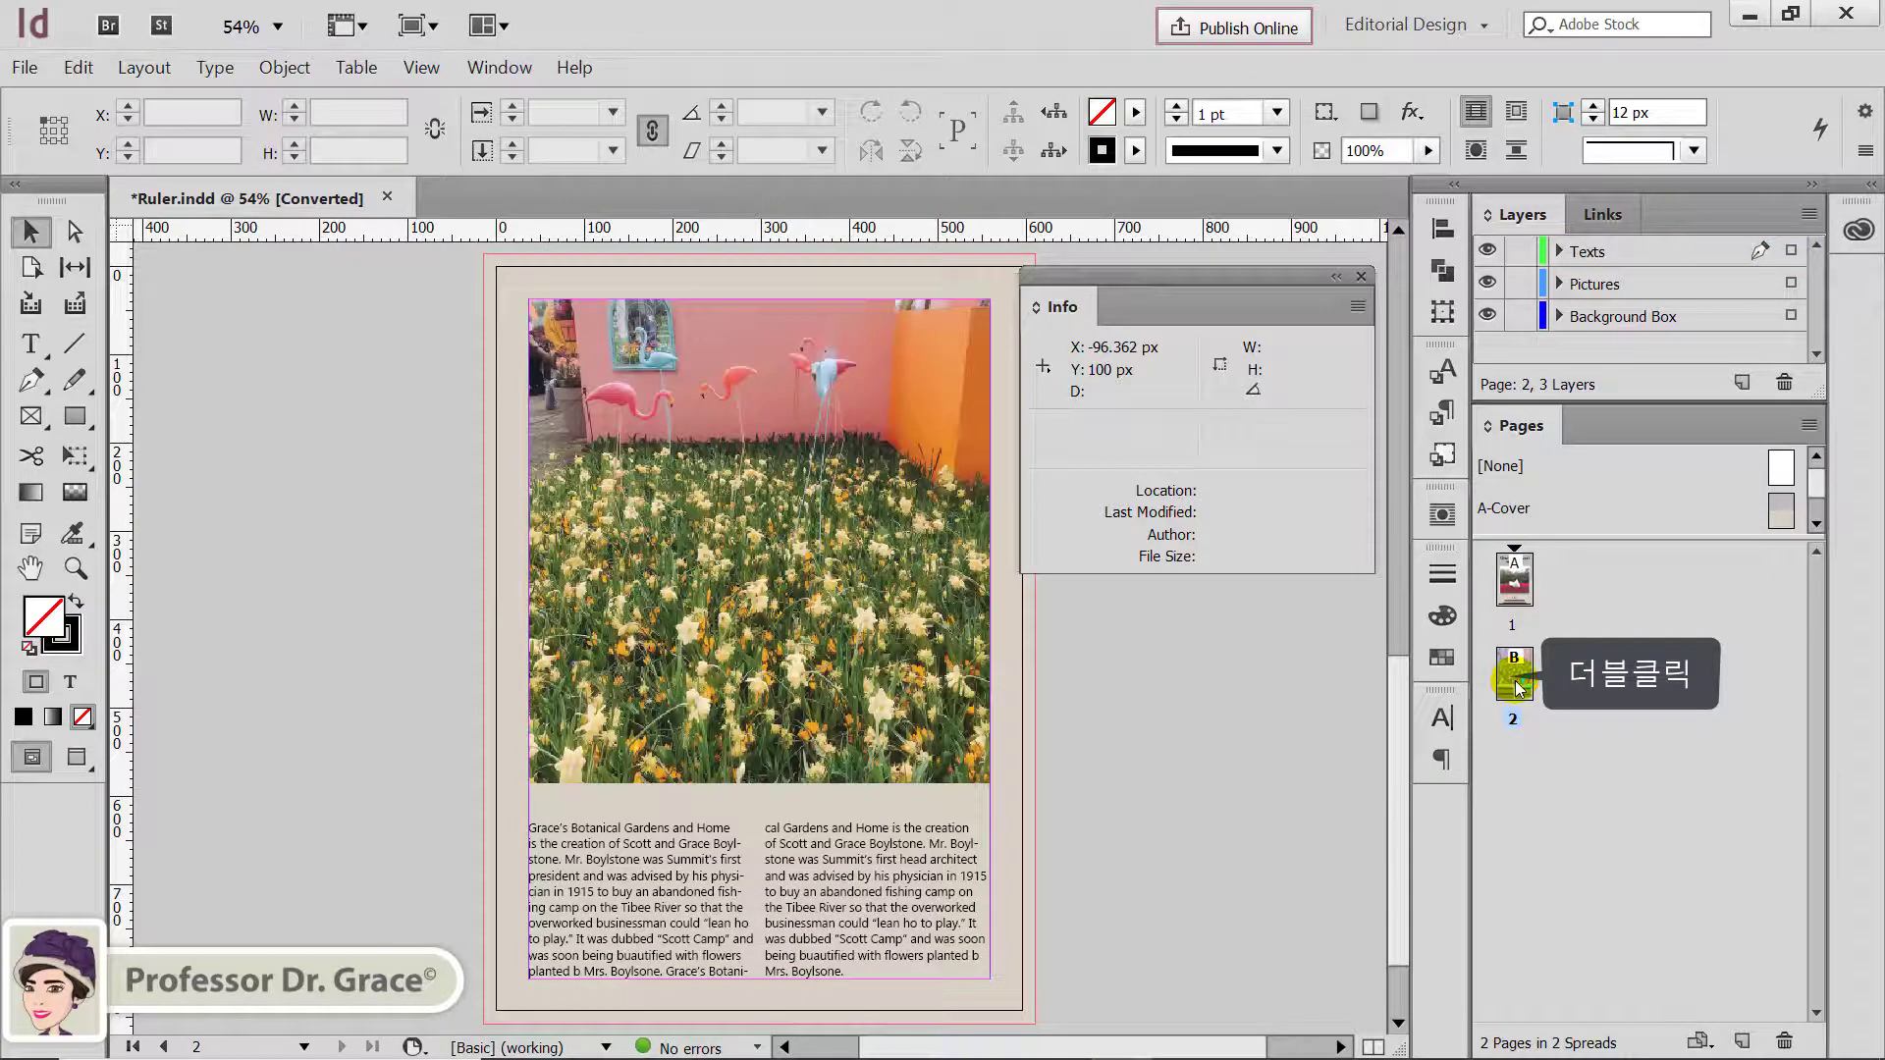
left_click_drag(1125, 274, 1180, 269)
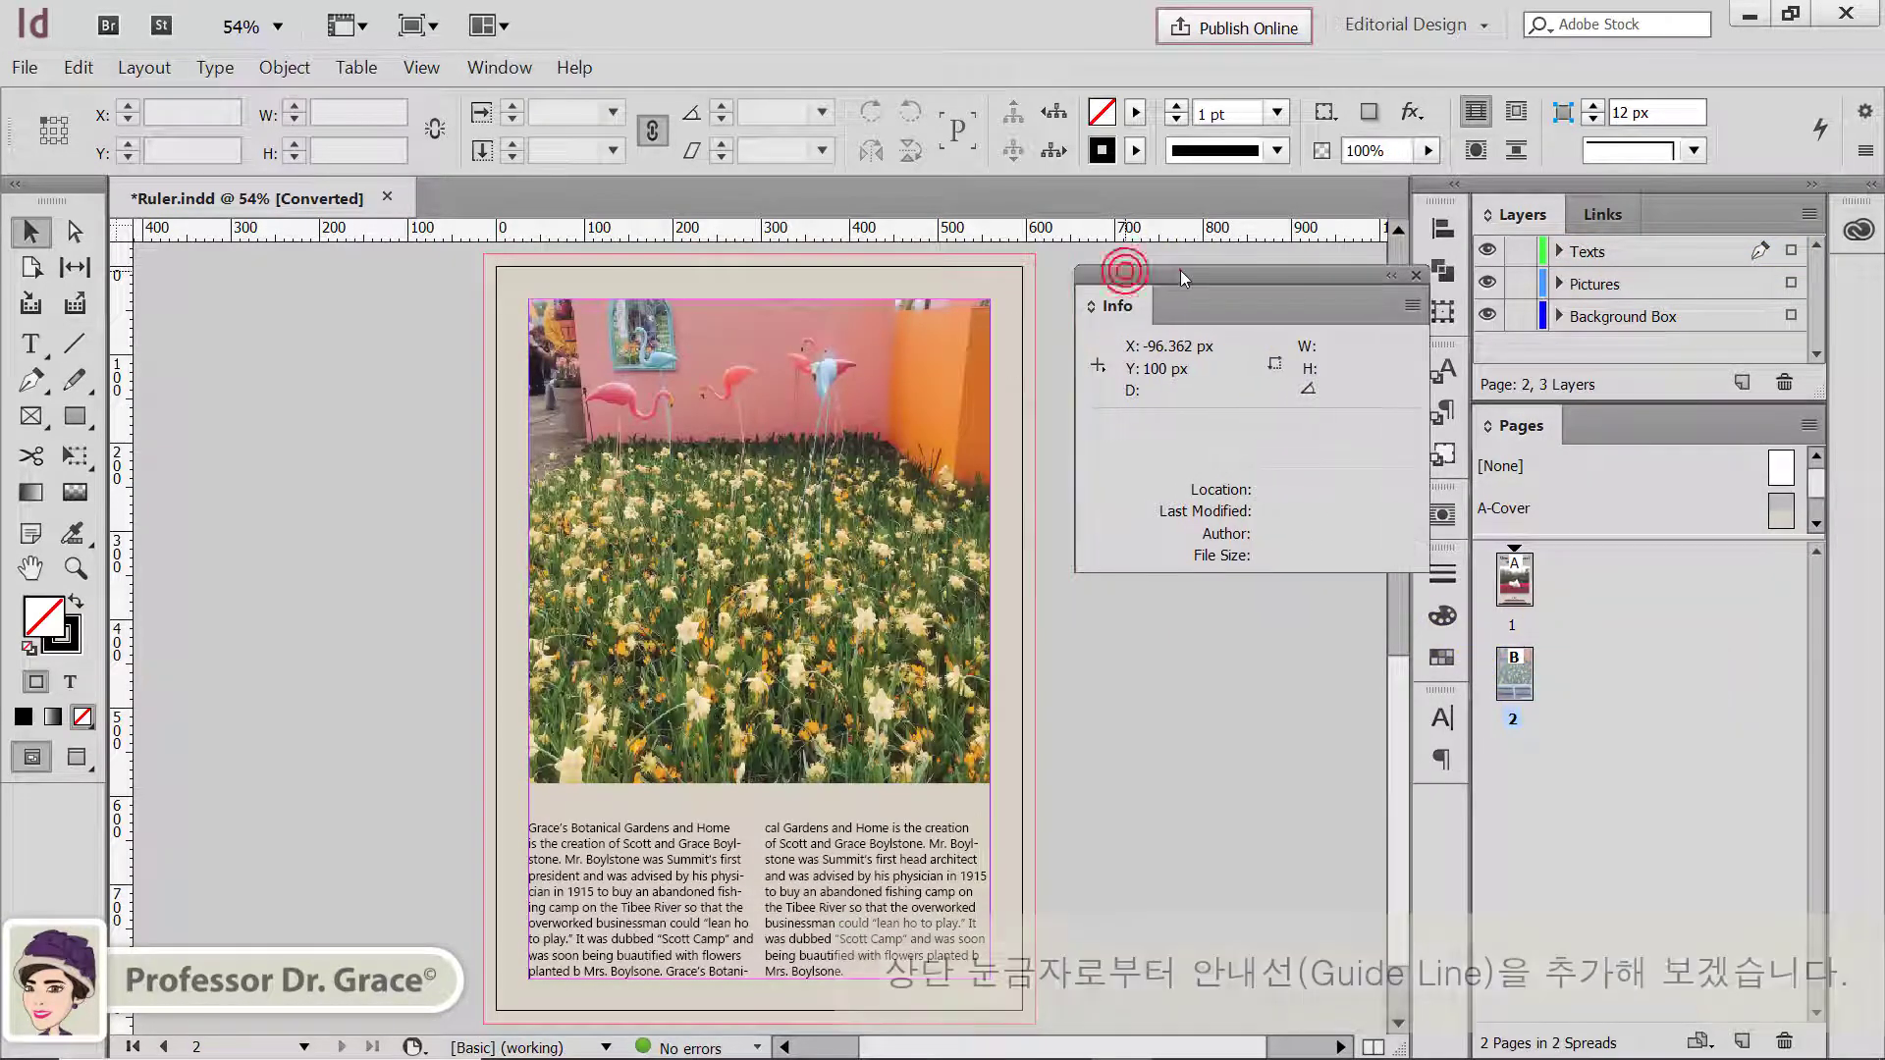
mouse_move(569, 228)
left_mouse_down()
mouse_move(488, 231)
mouse_move(540, 298)
mouse_move(507, 297)
left_mouse_up()
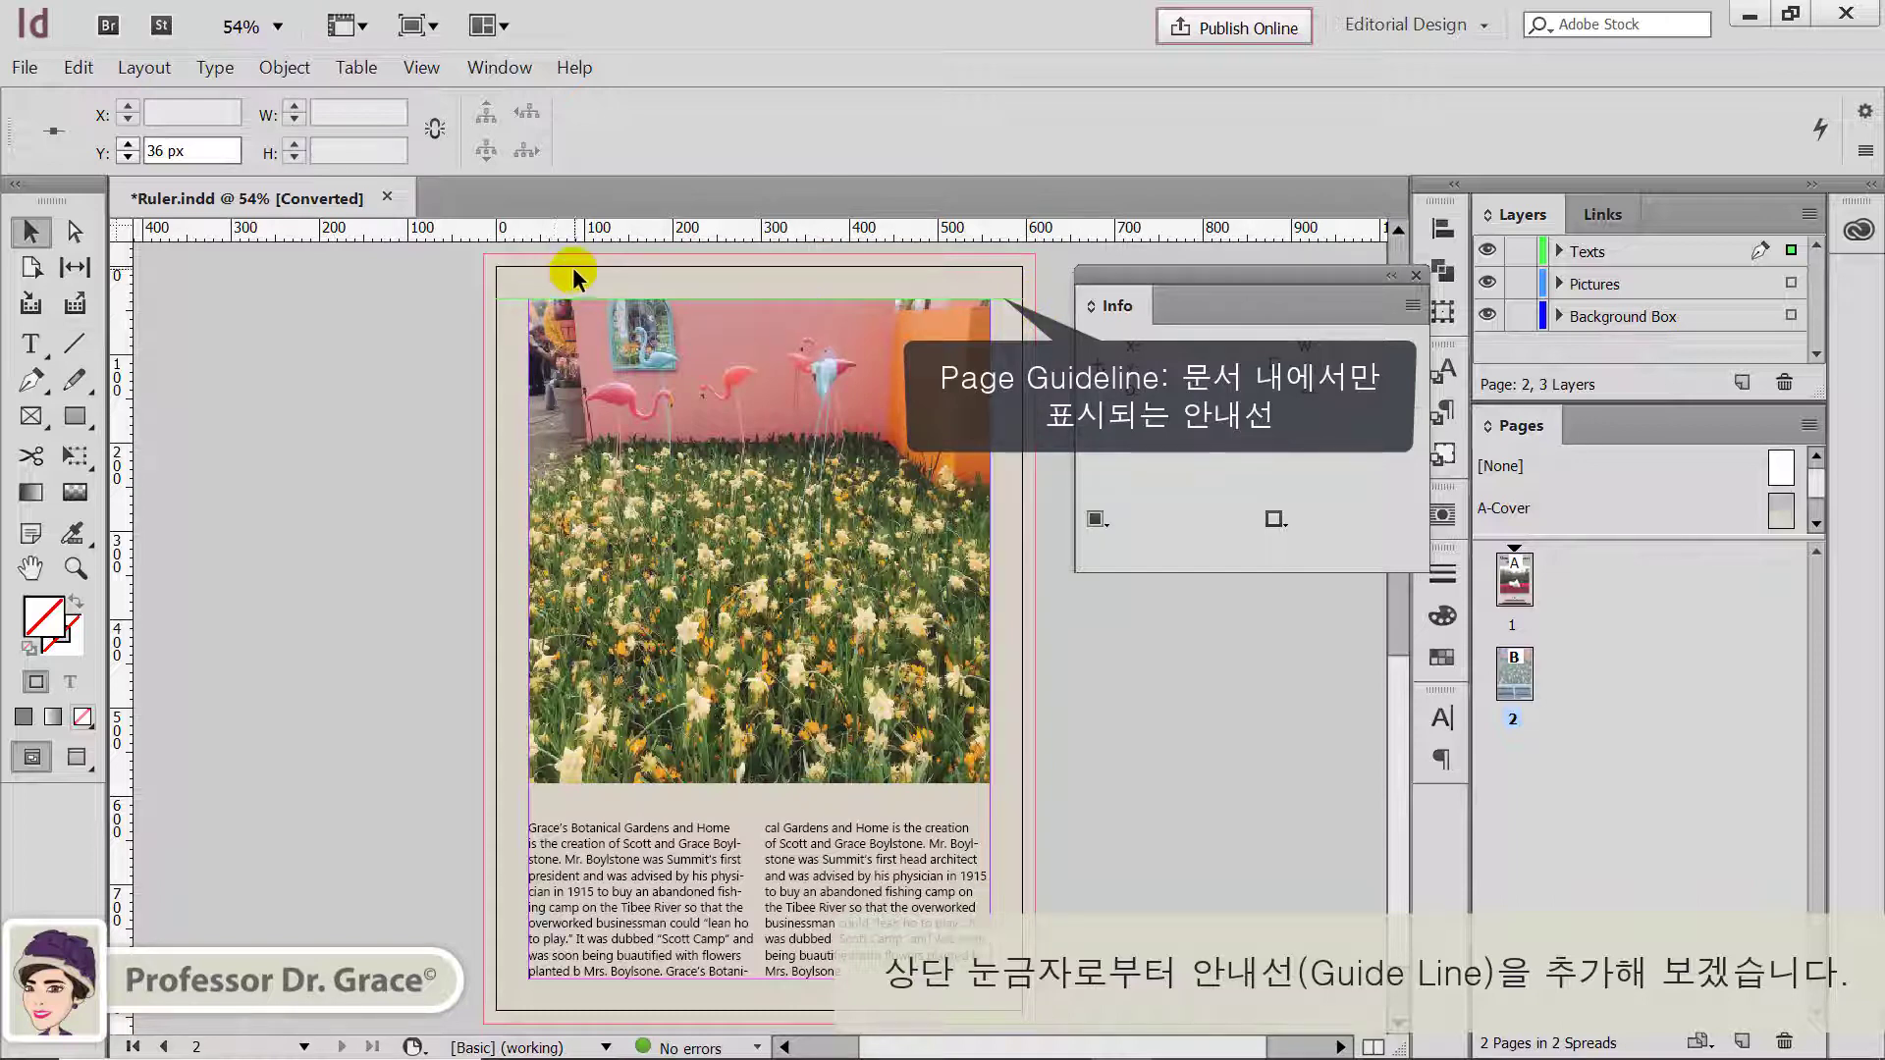
left_click_drag(491, 235, 315, 783)
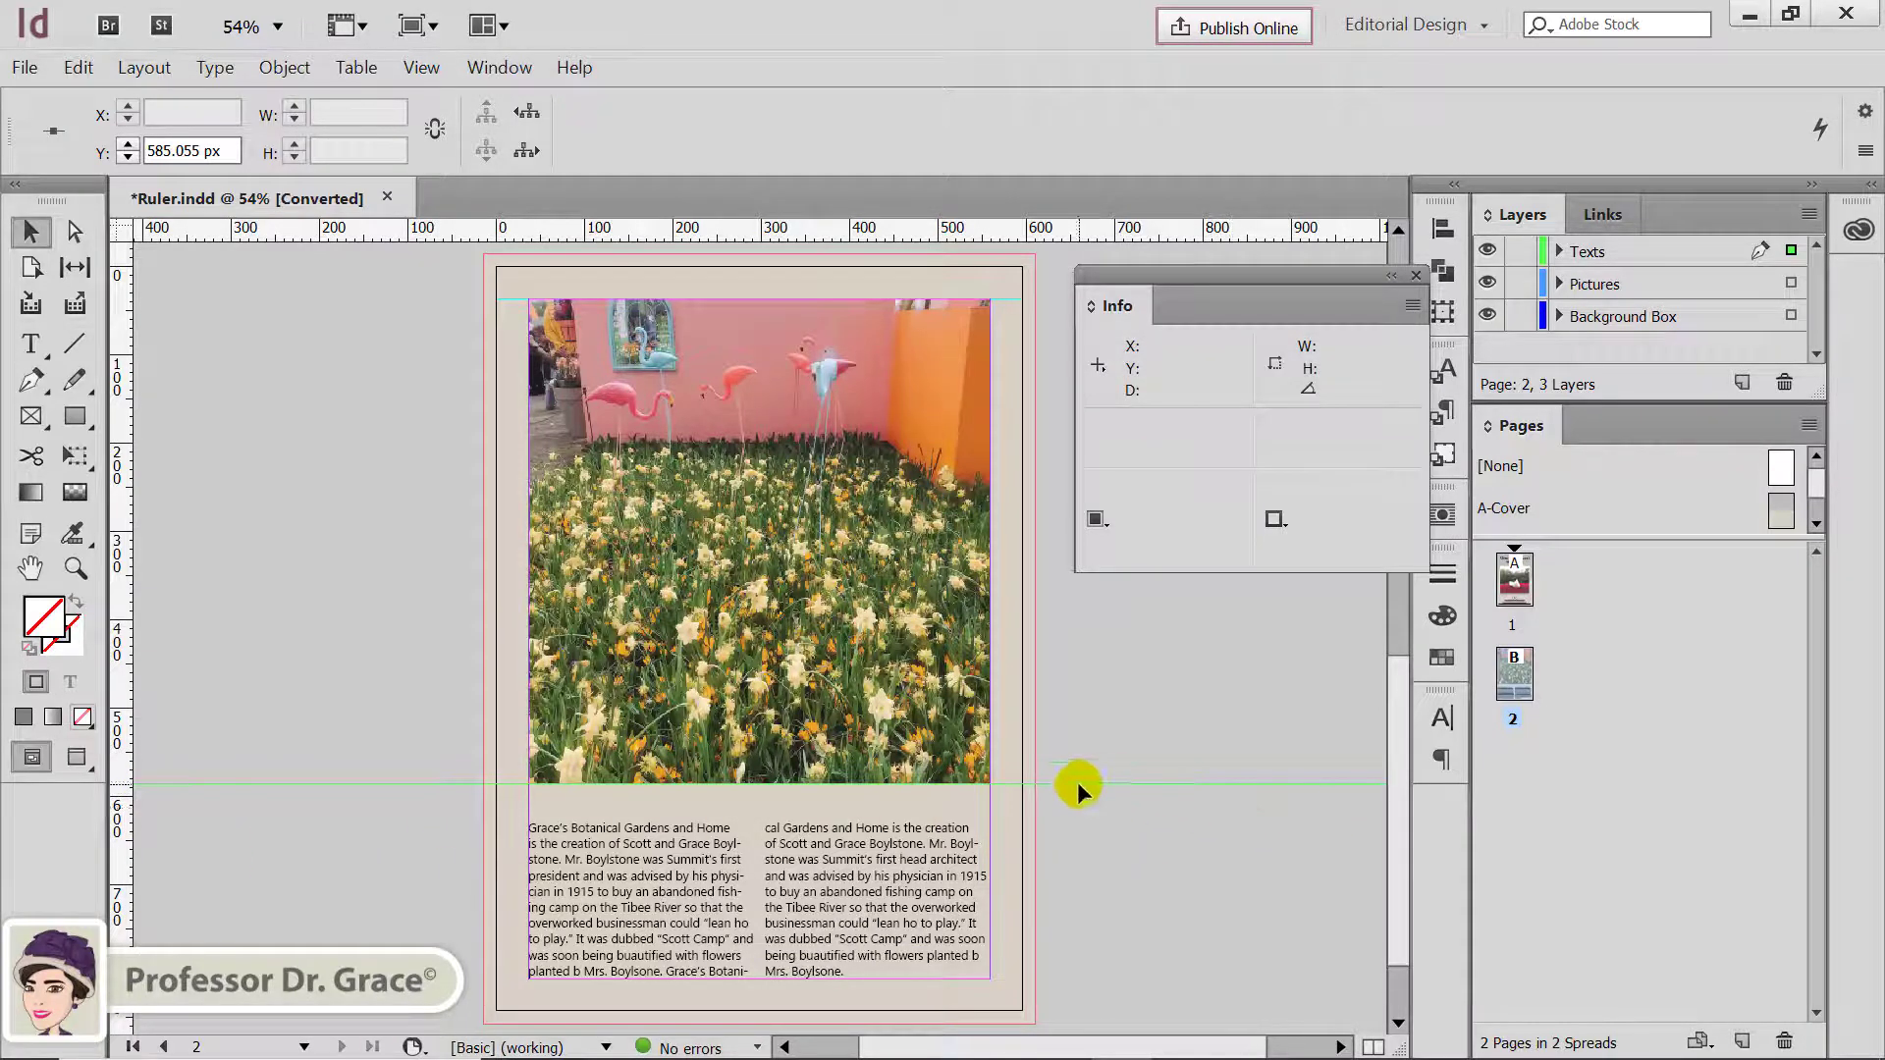
Step: Close the Info panel and add a vertical guide snapped to X 35 px on the ruler, beside the photo's left edge
key("ctrl+2")
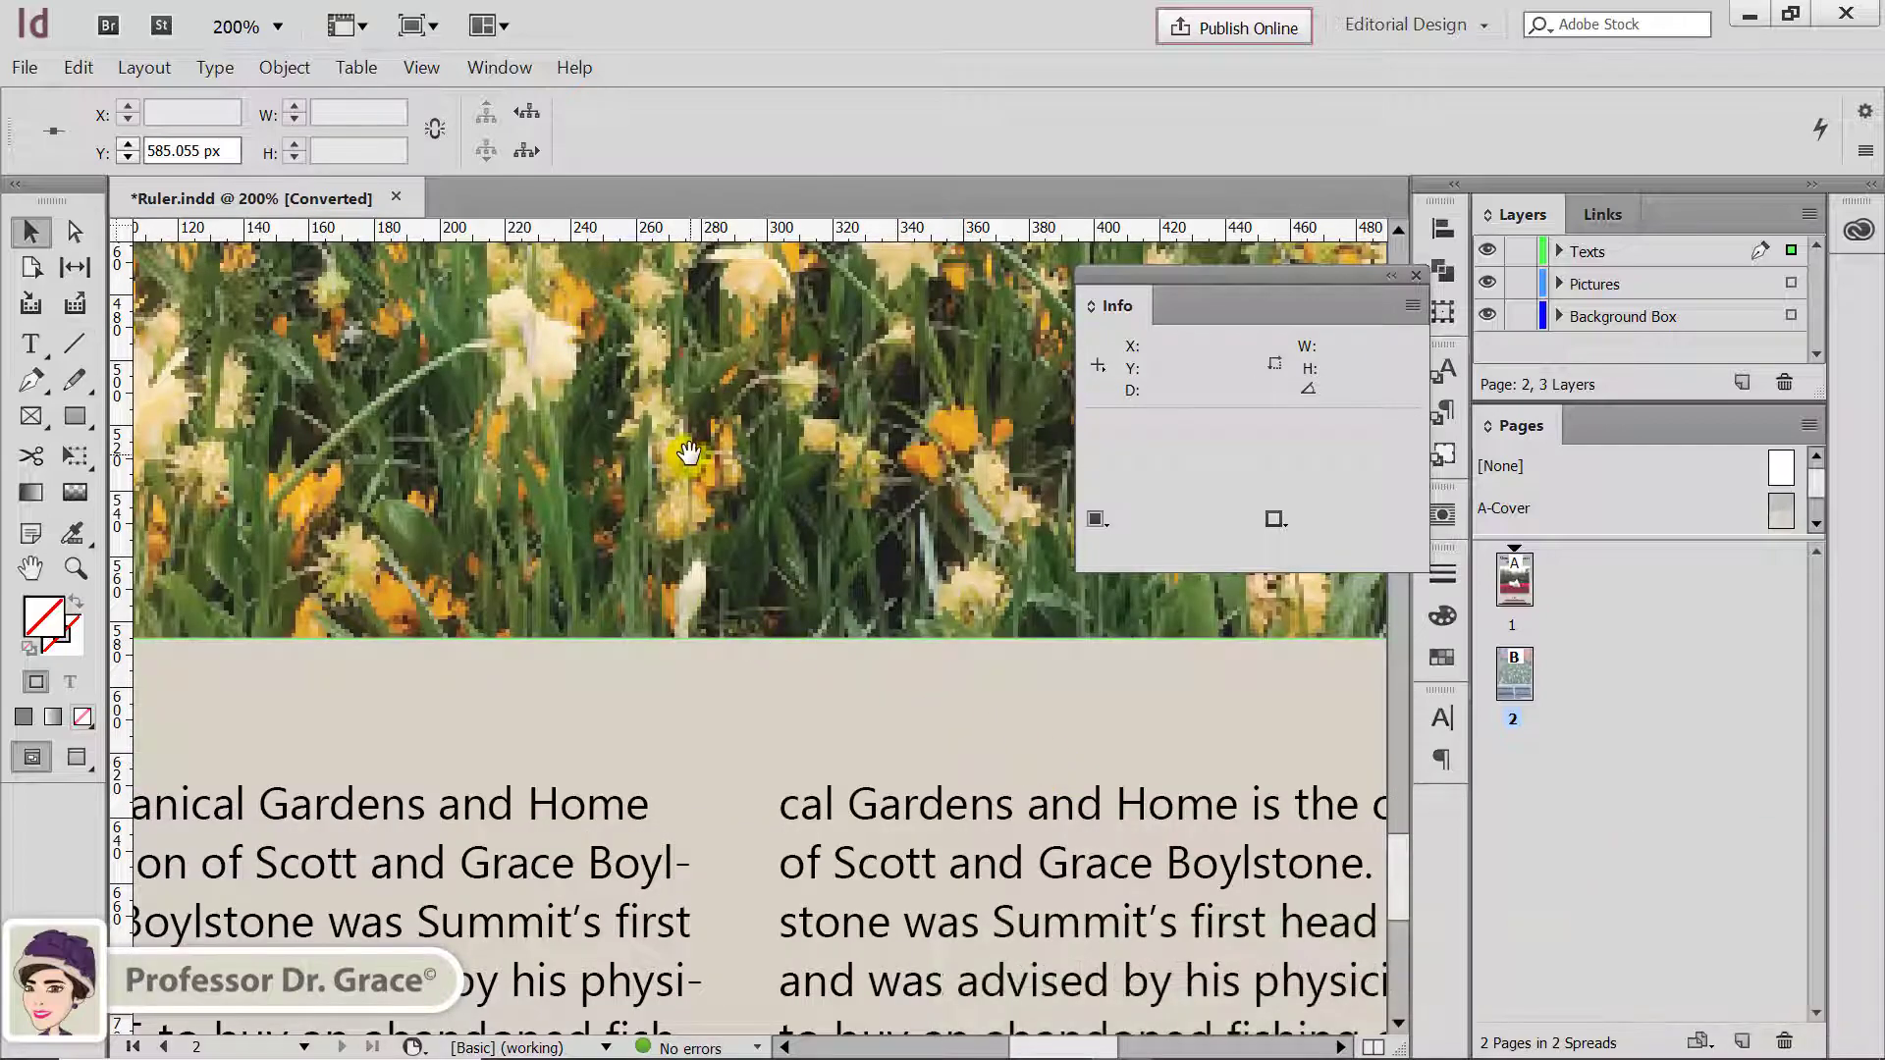
left_click_drag(690, 455, 833, 852)
left_click_drag(631, 594, 850, 846)
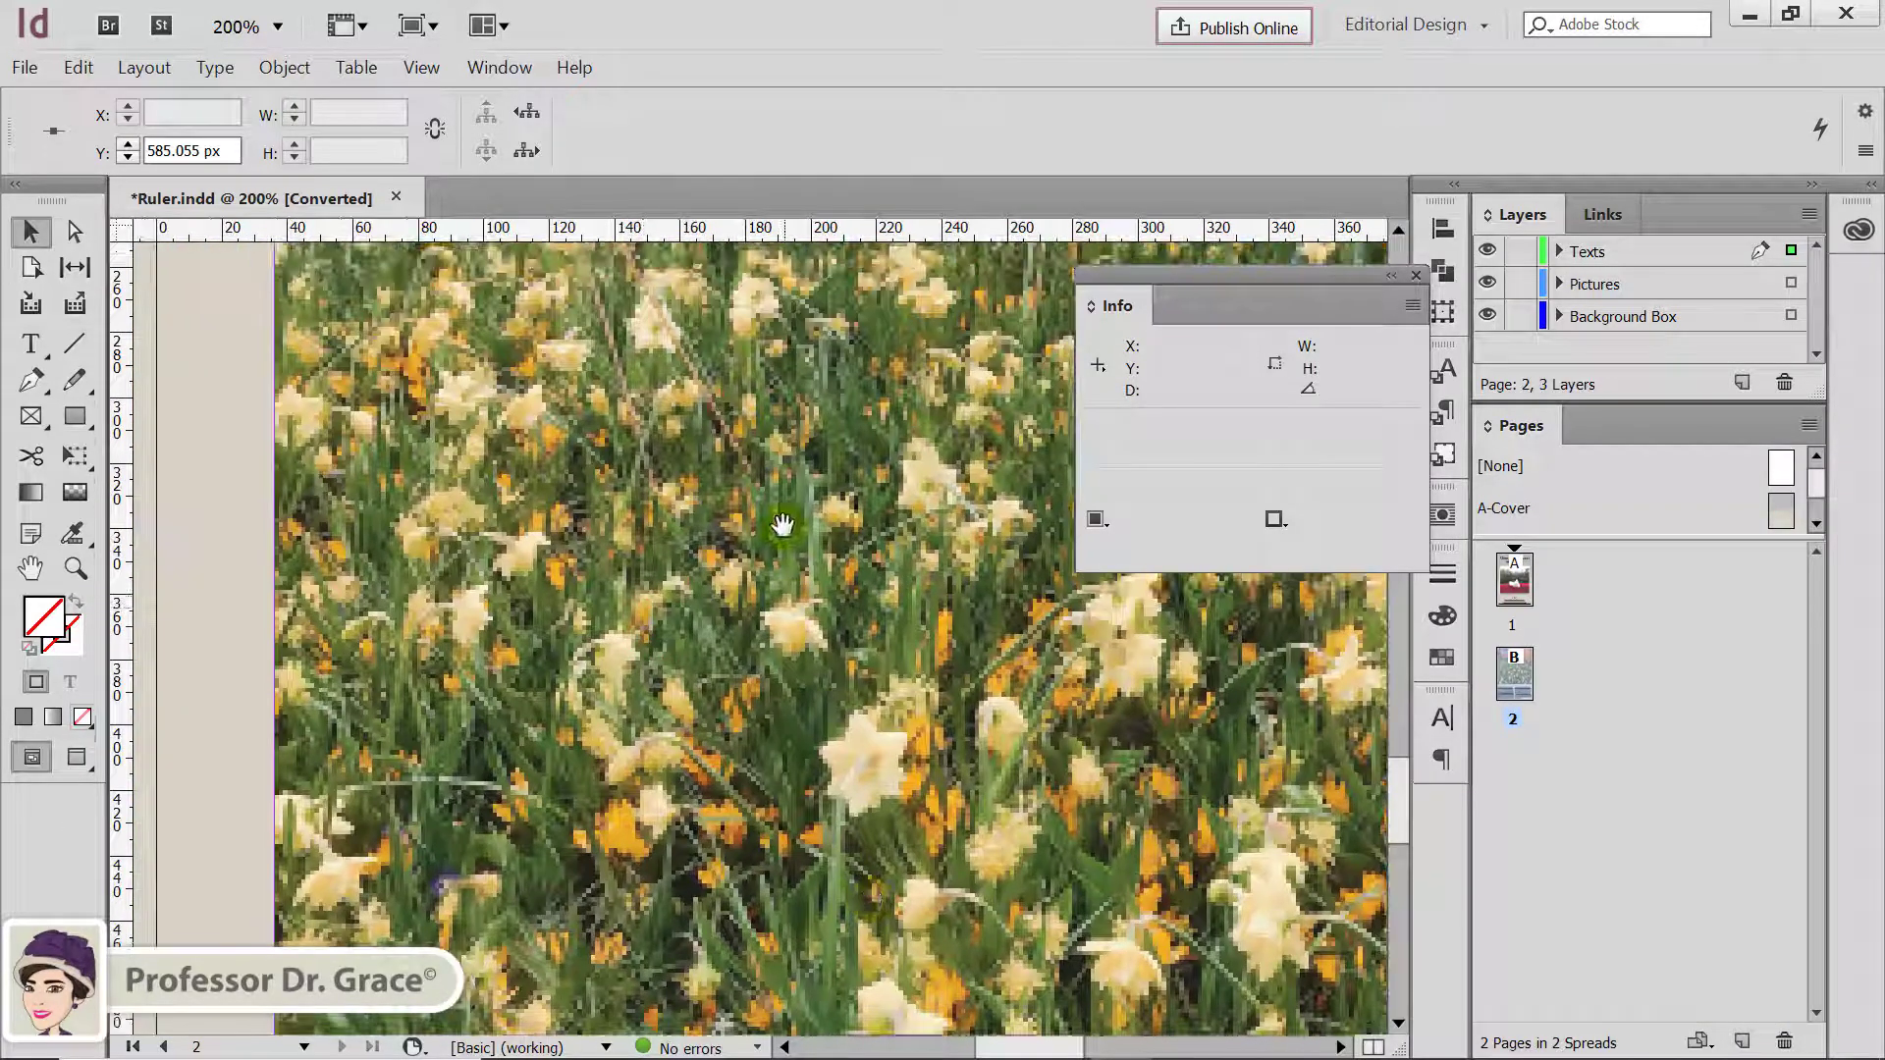
left_click_drag(786, 535, 790, 682)
left_click_drag(776, 491, 806, 569)
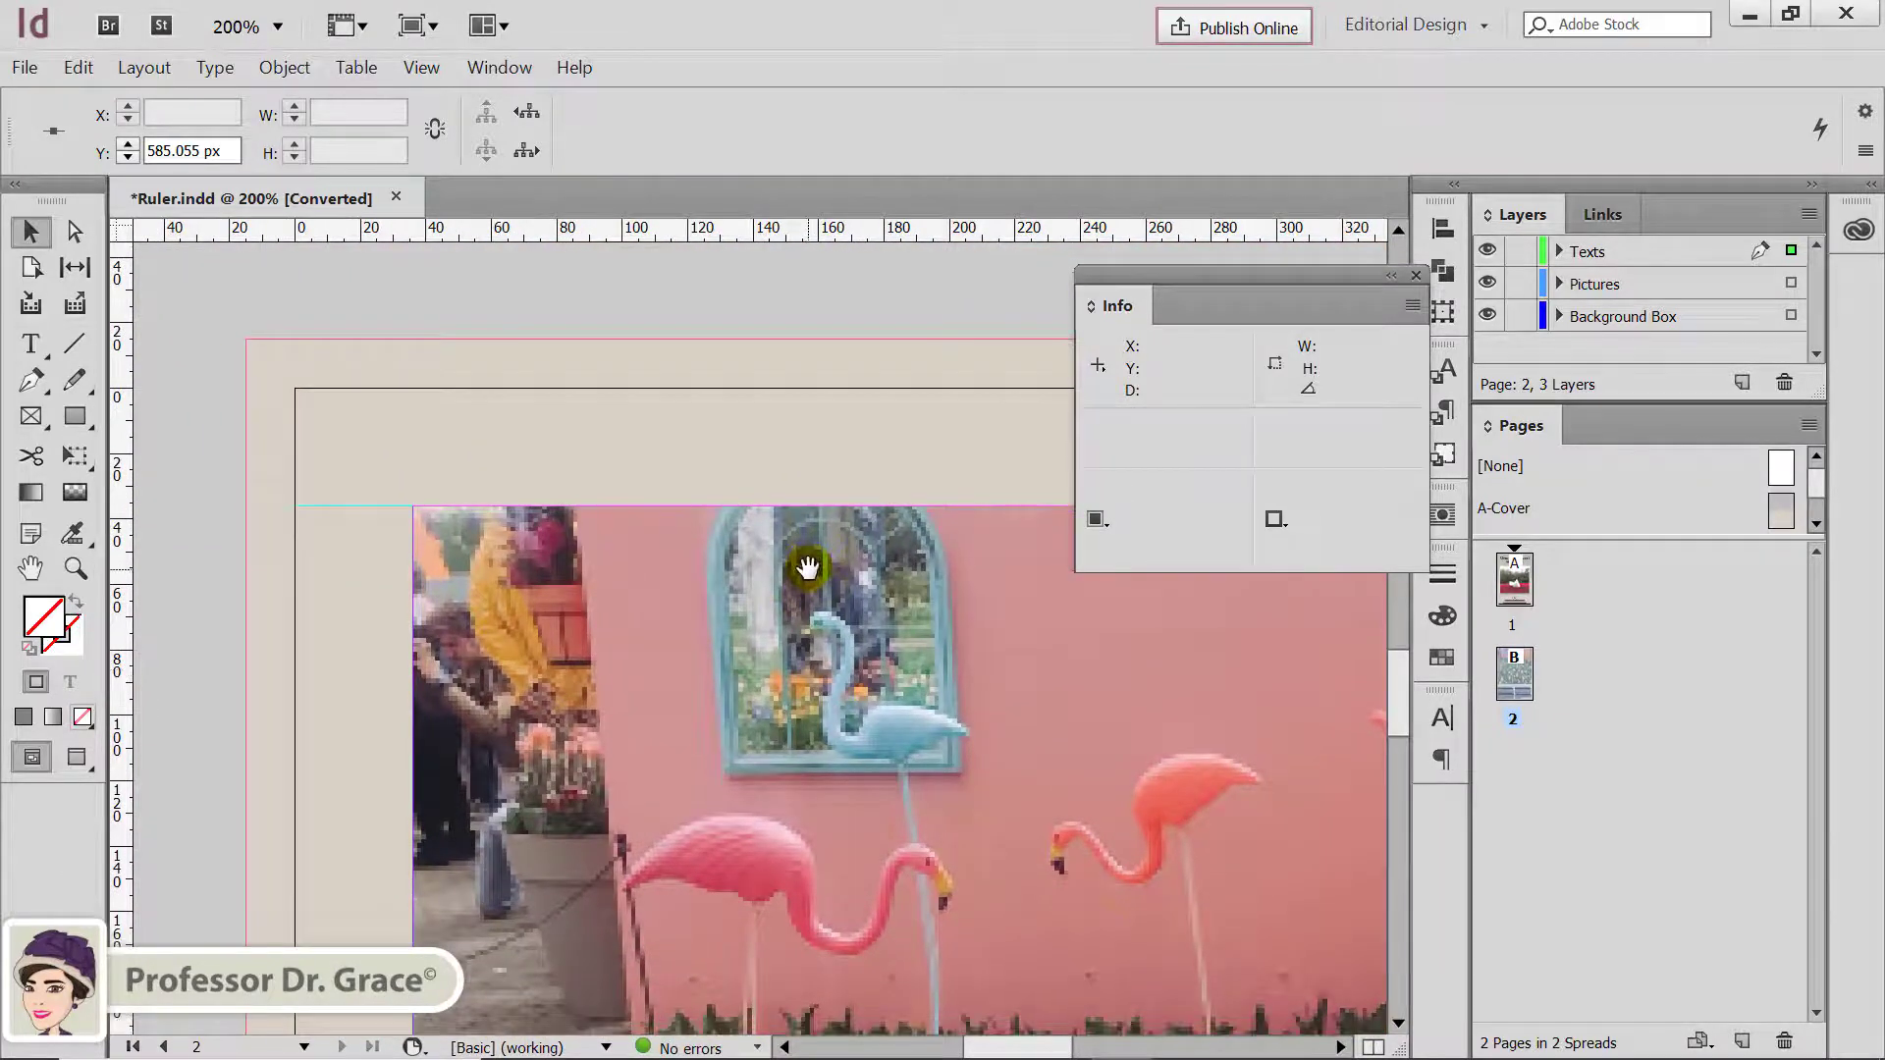
left_click(1414, 274)
left_click_drag(685, 433, 669, 406)
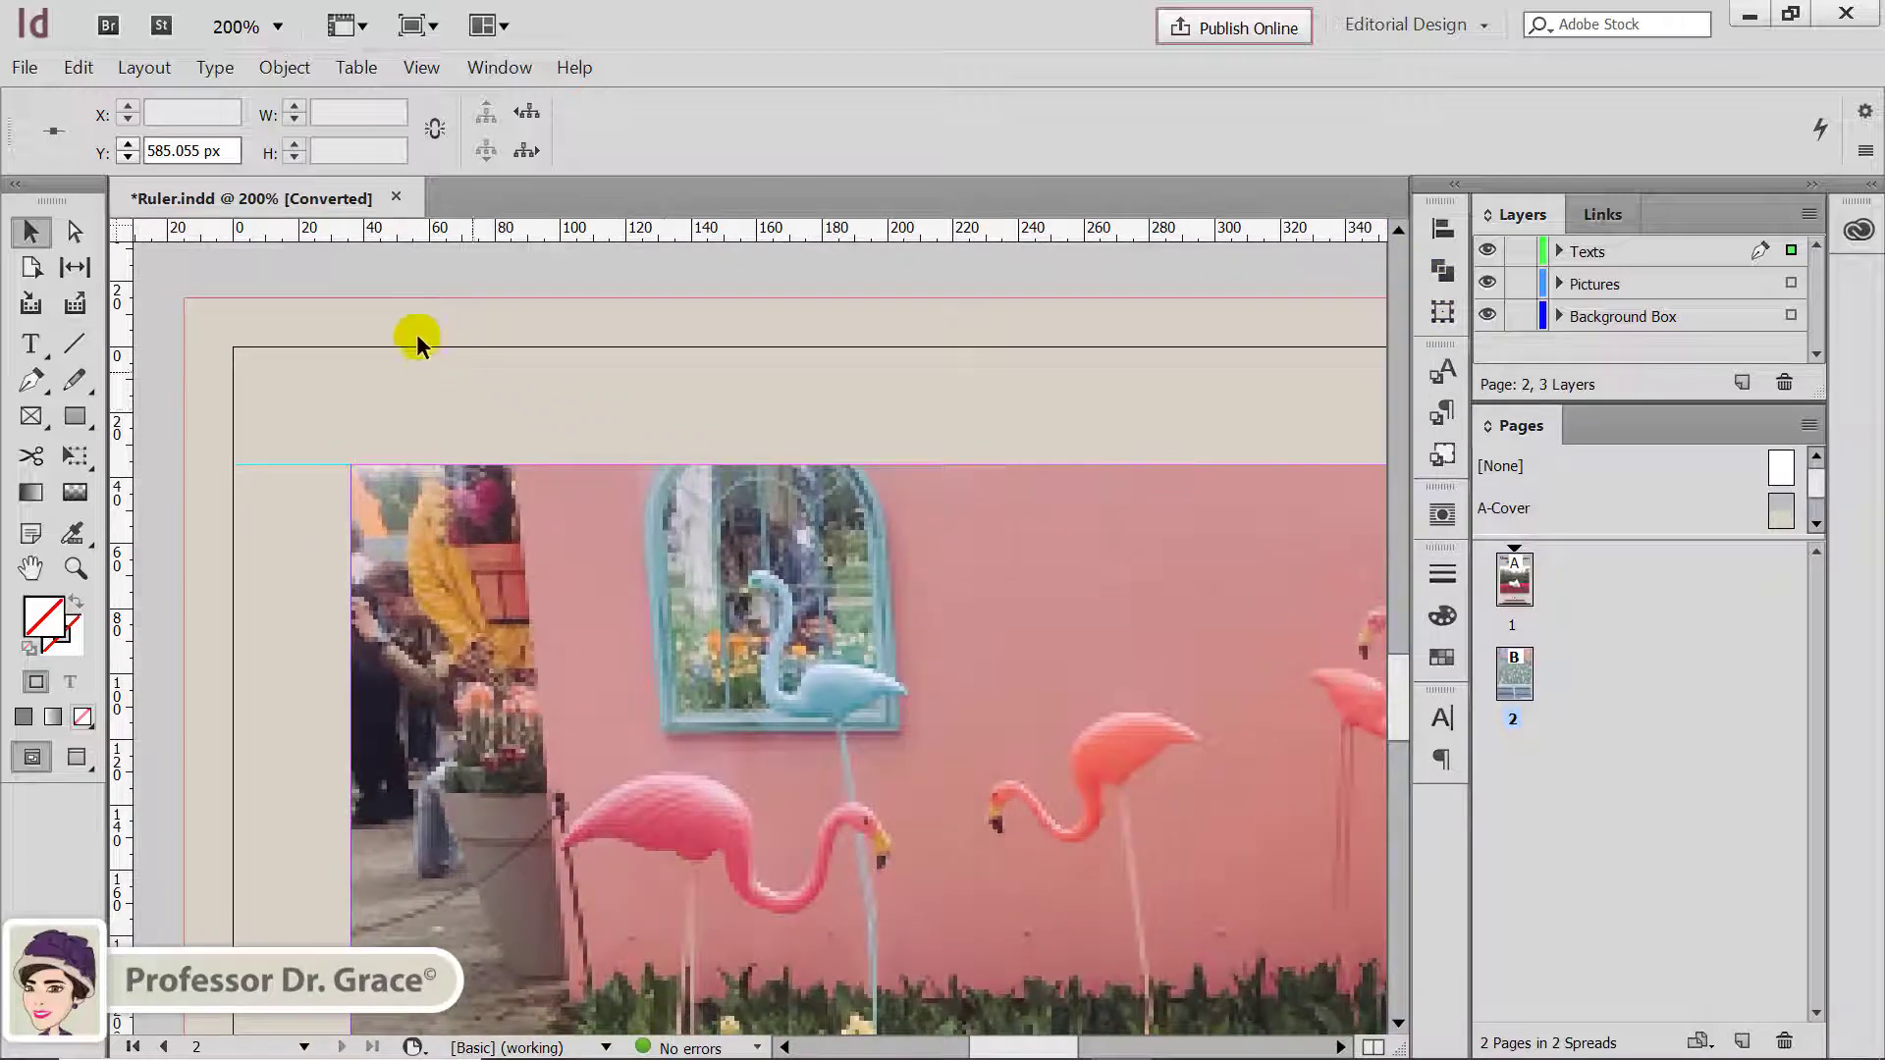
double_click(349, 235, "shift")
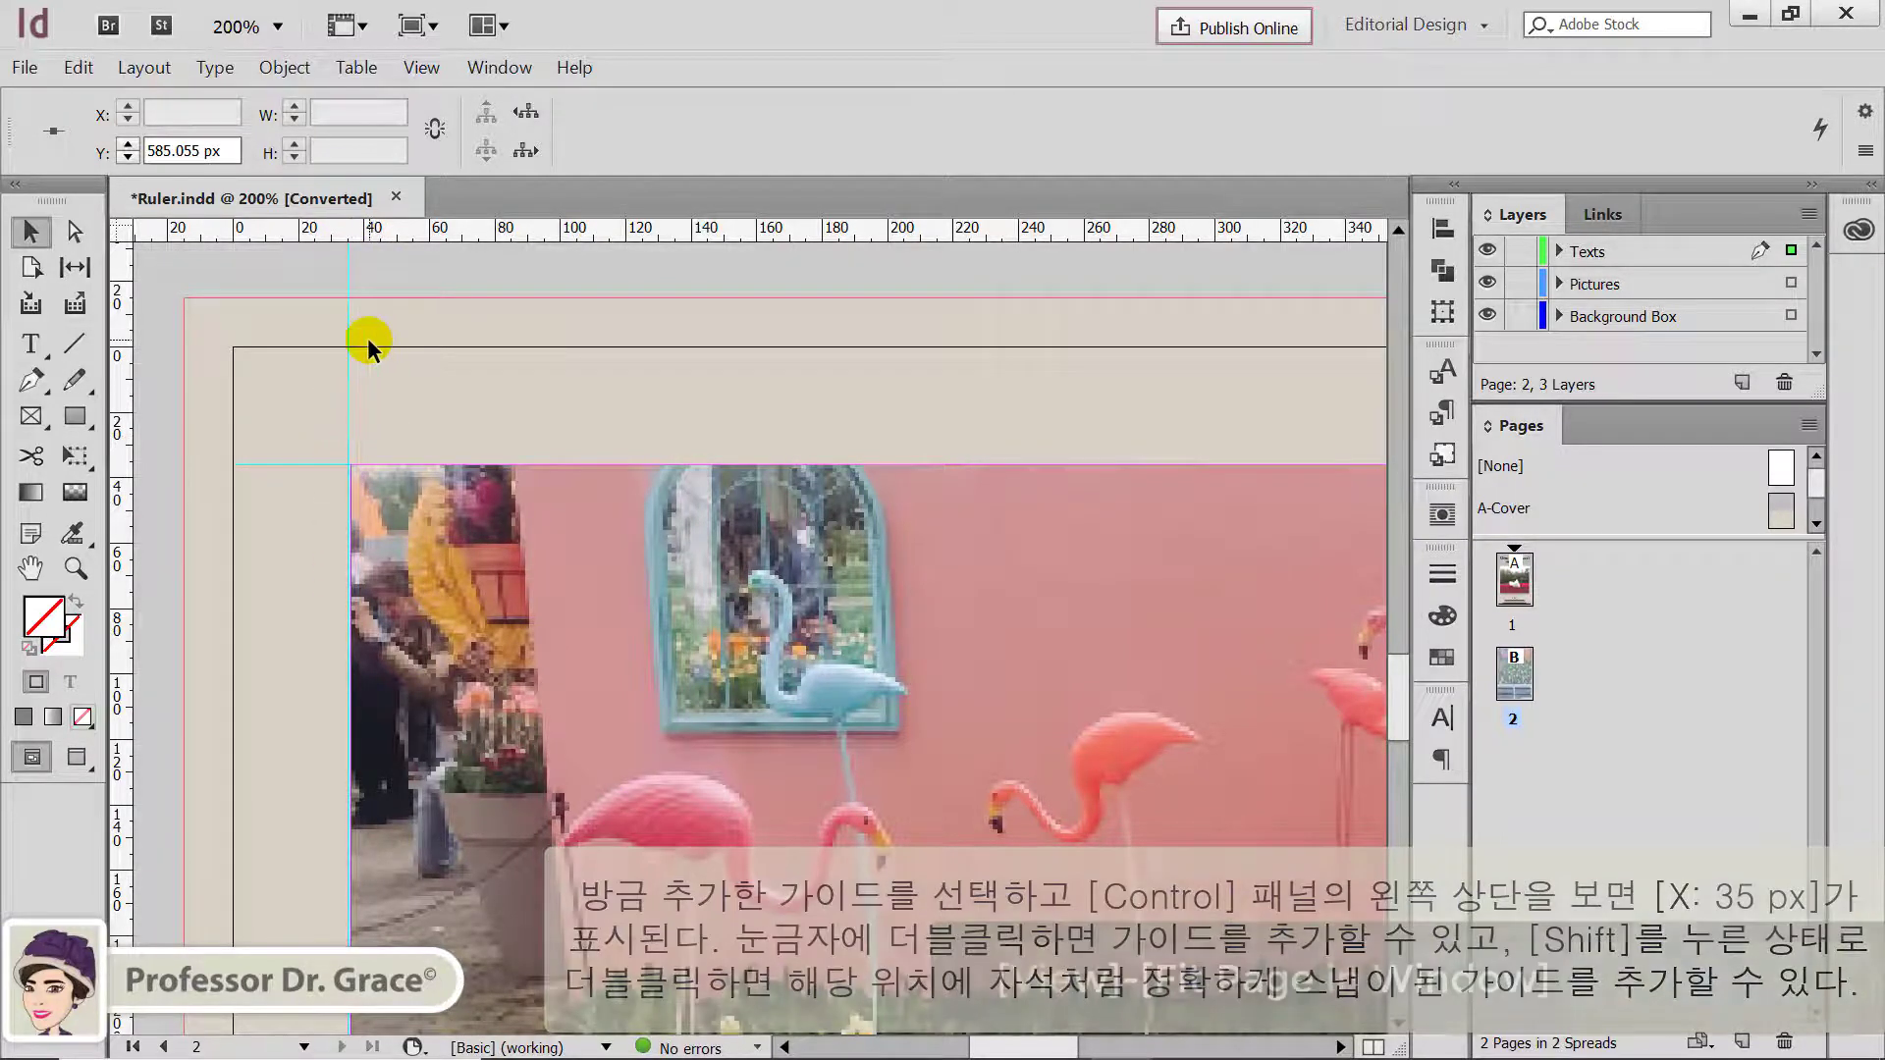
Step: Fit page 2 in the window, and hide the guides and show them again
key("ctrl+0")
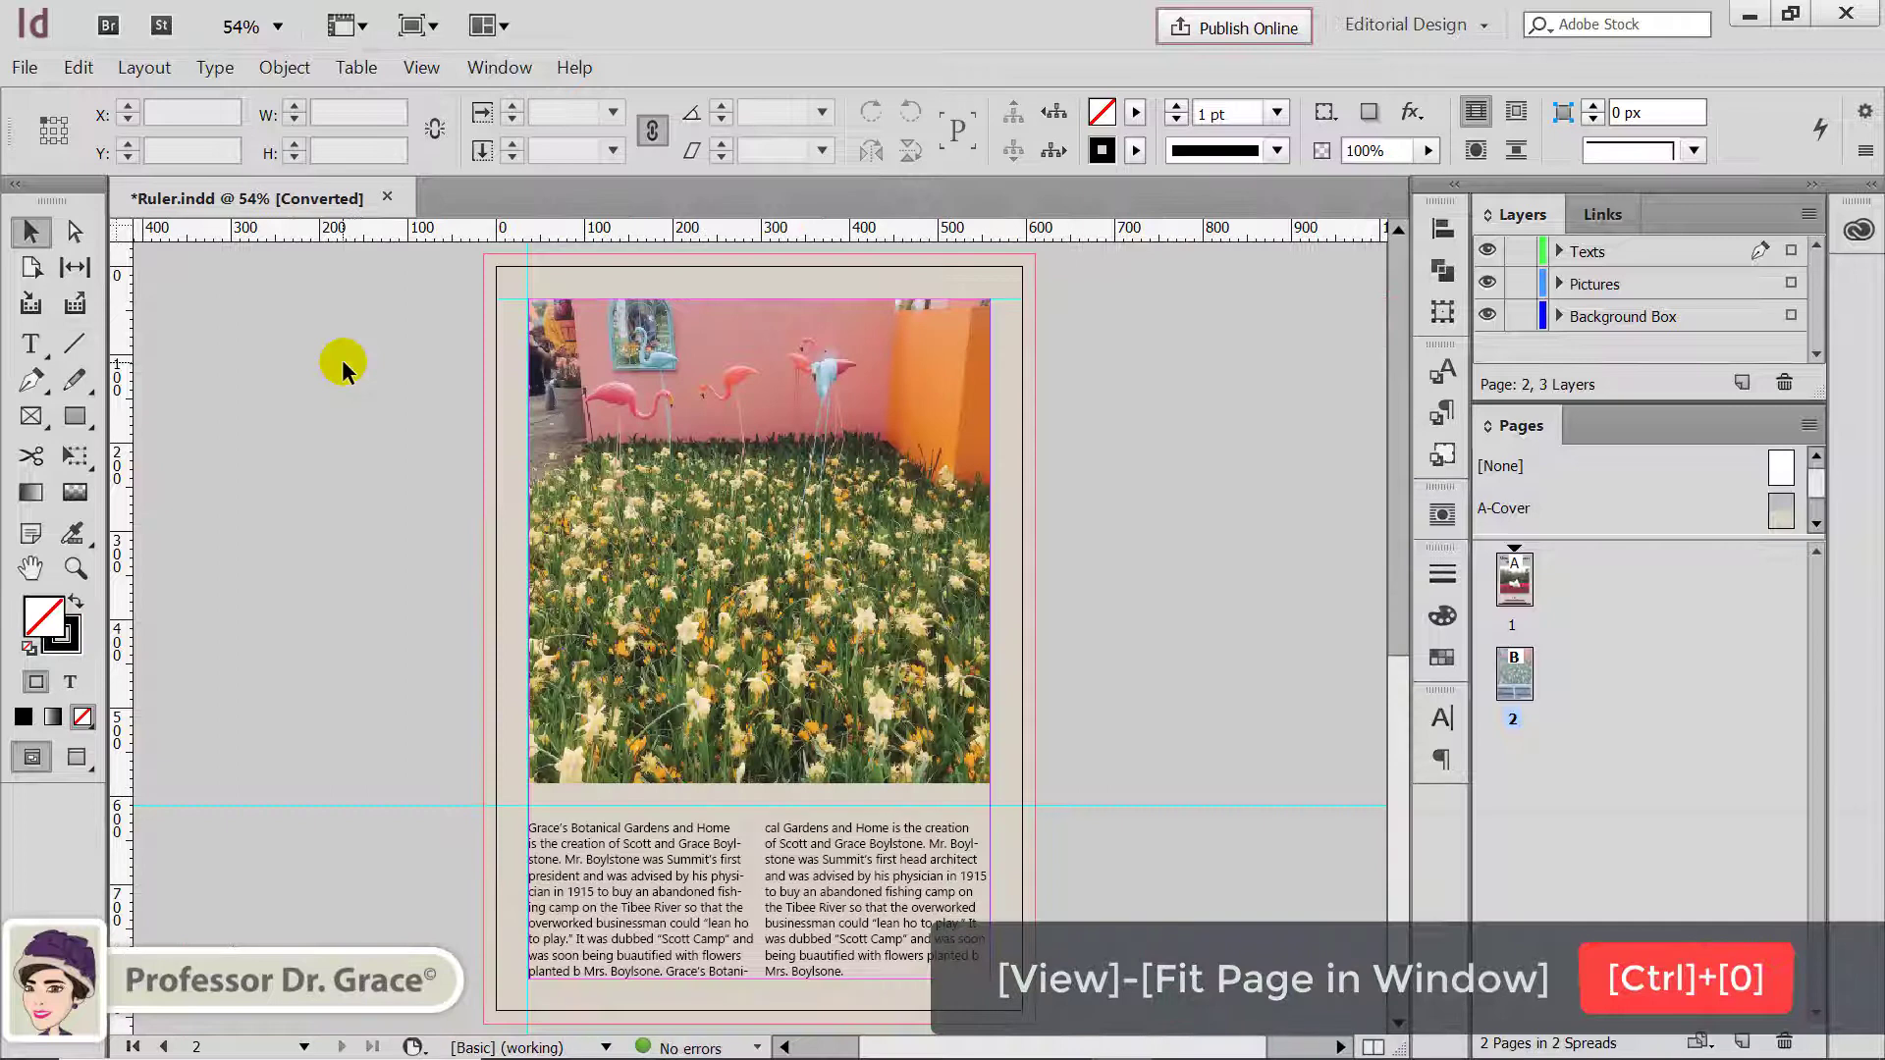
key("ctrl+semicolon")
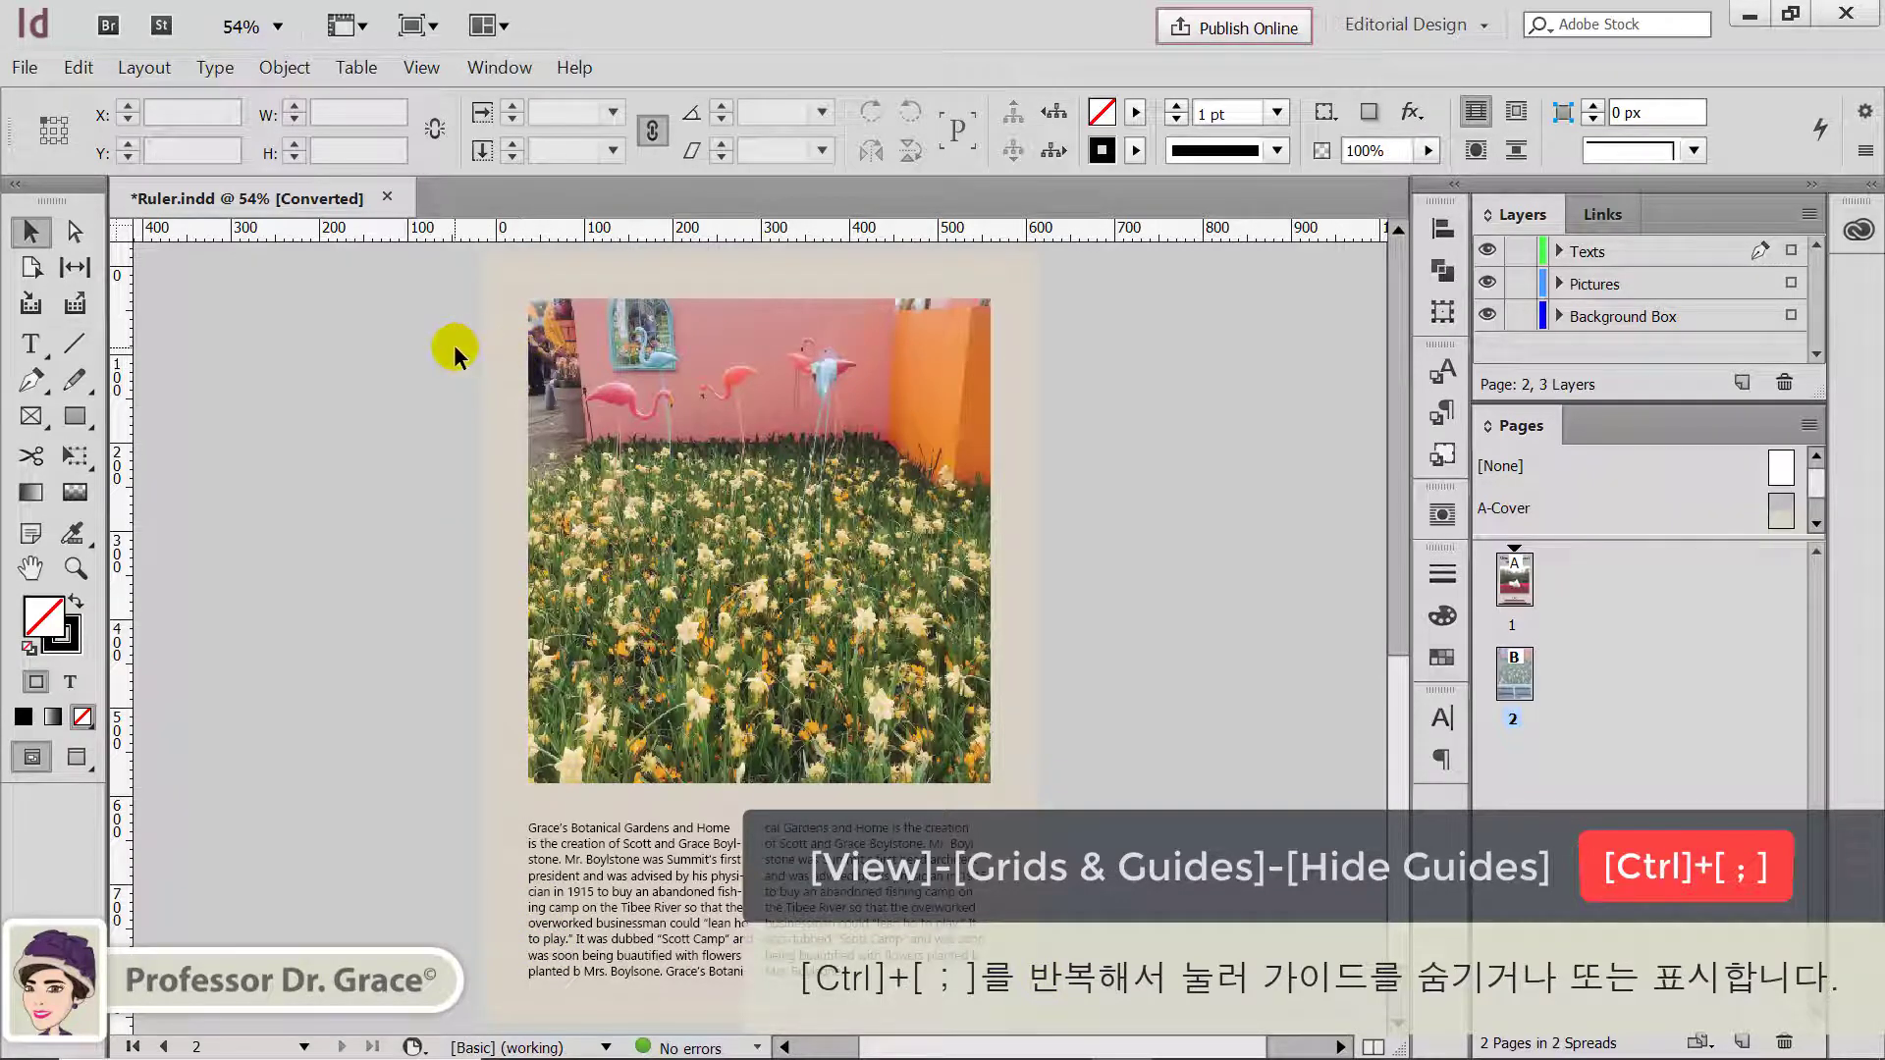
key("ctrl+semicolon")
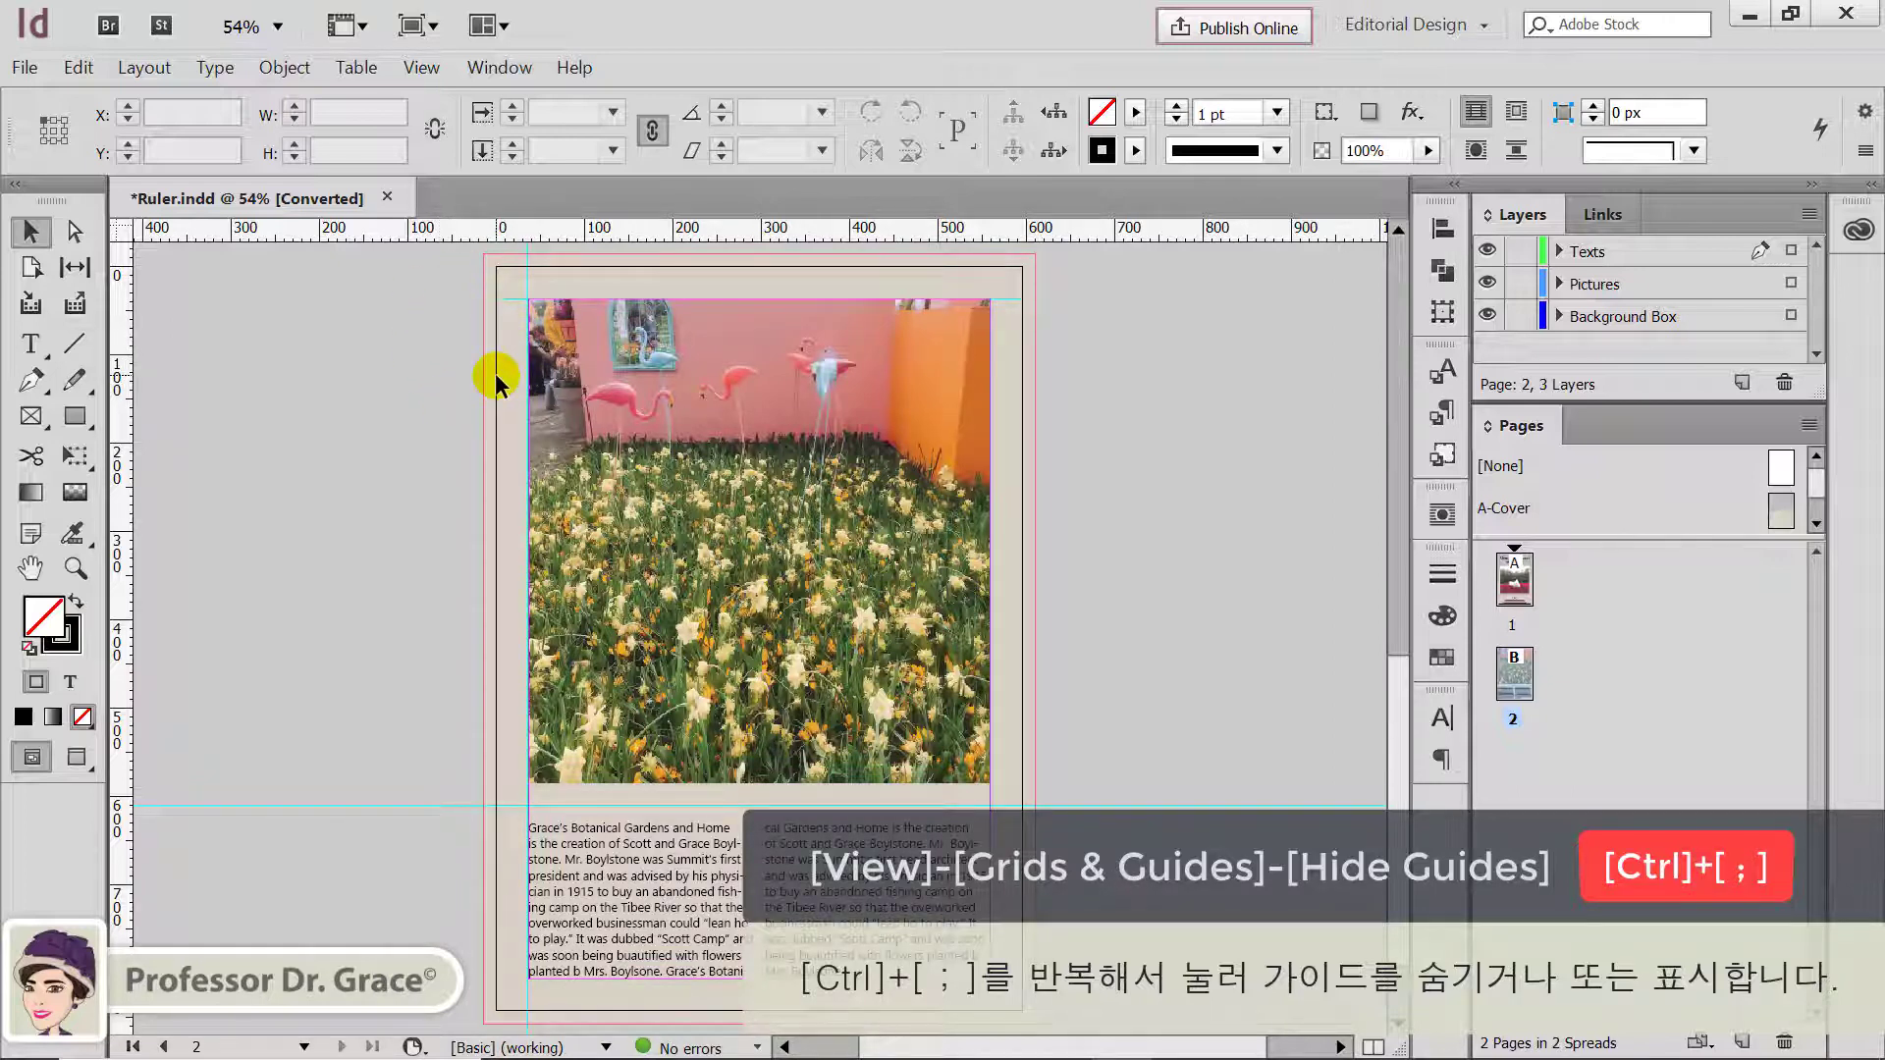
Step: Lock the guides and try to select the spread guide and the page guide around the photo
left_click(414, 65)
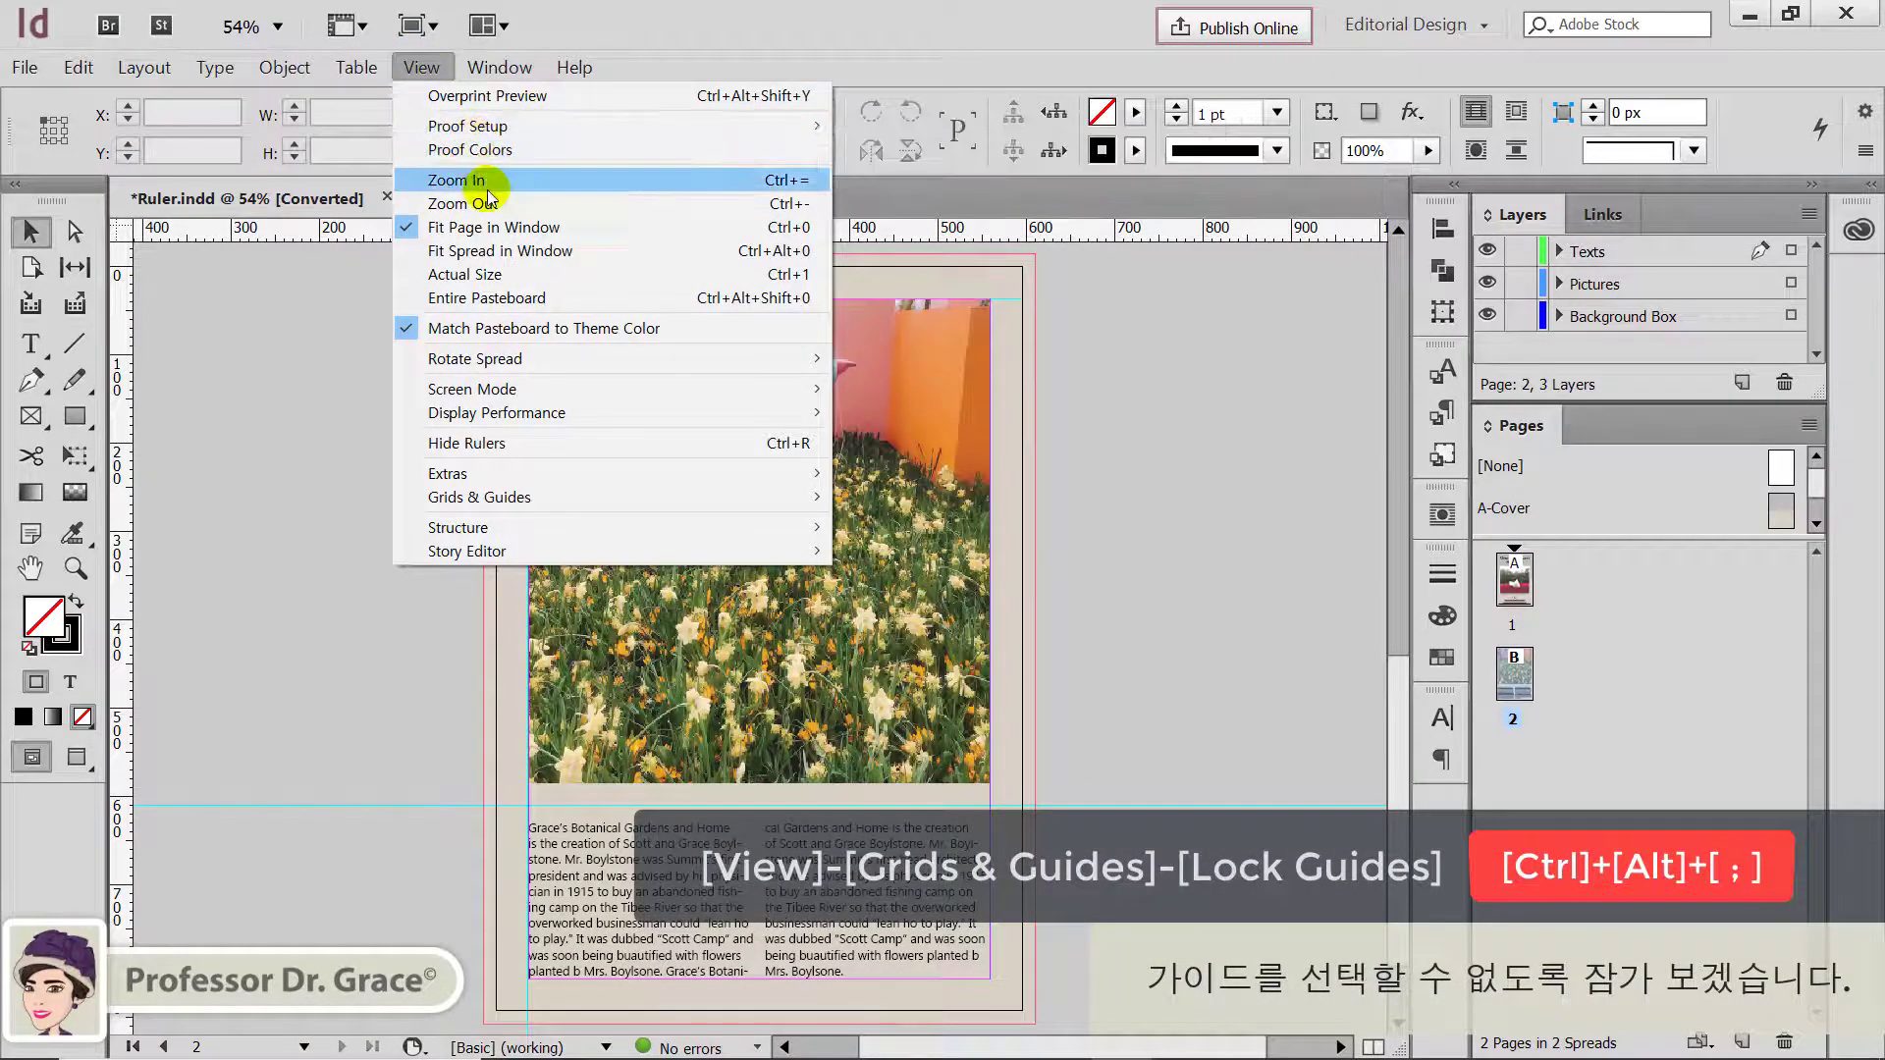
mouse_move(565, 503)
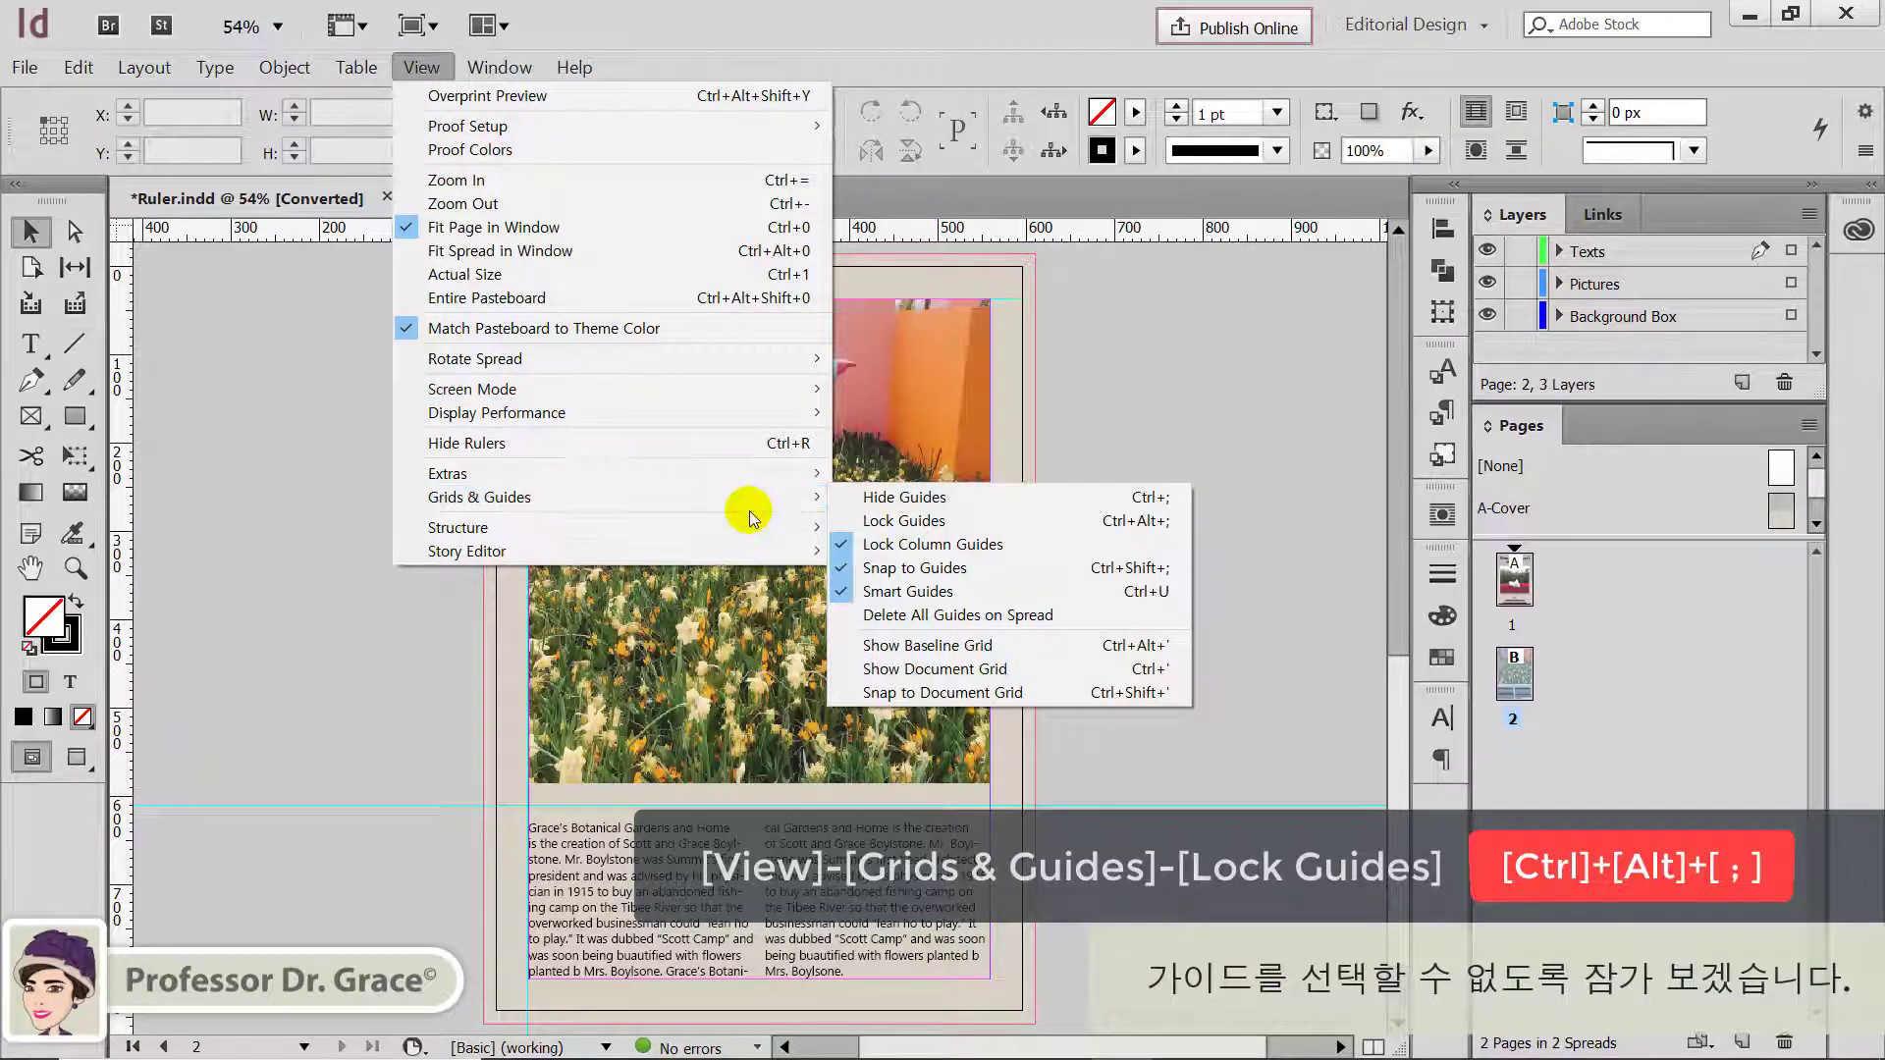
left_click(1012, 528)
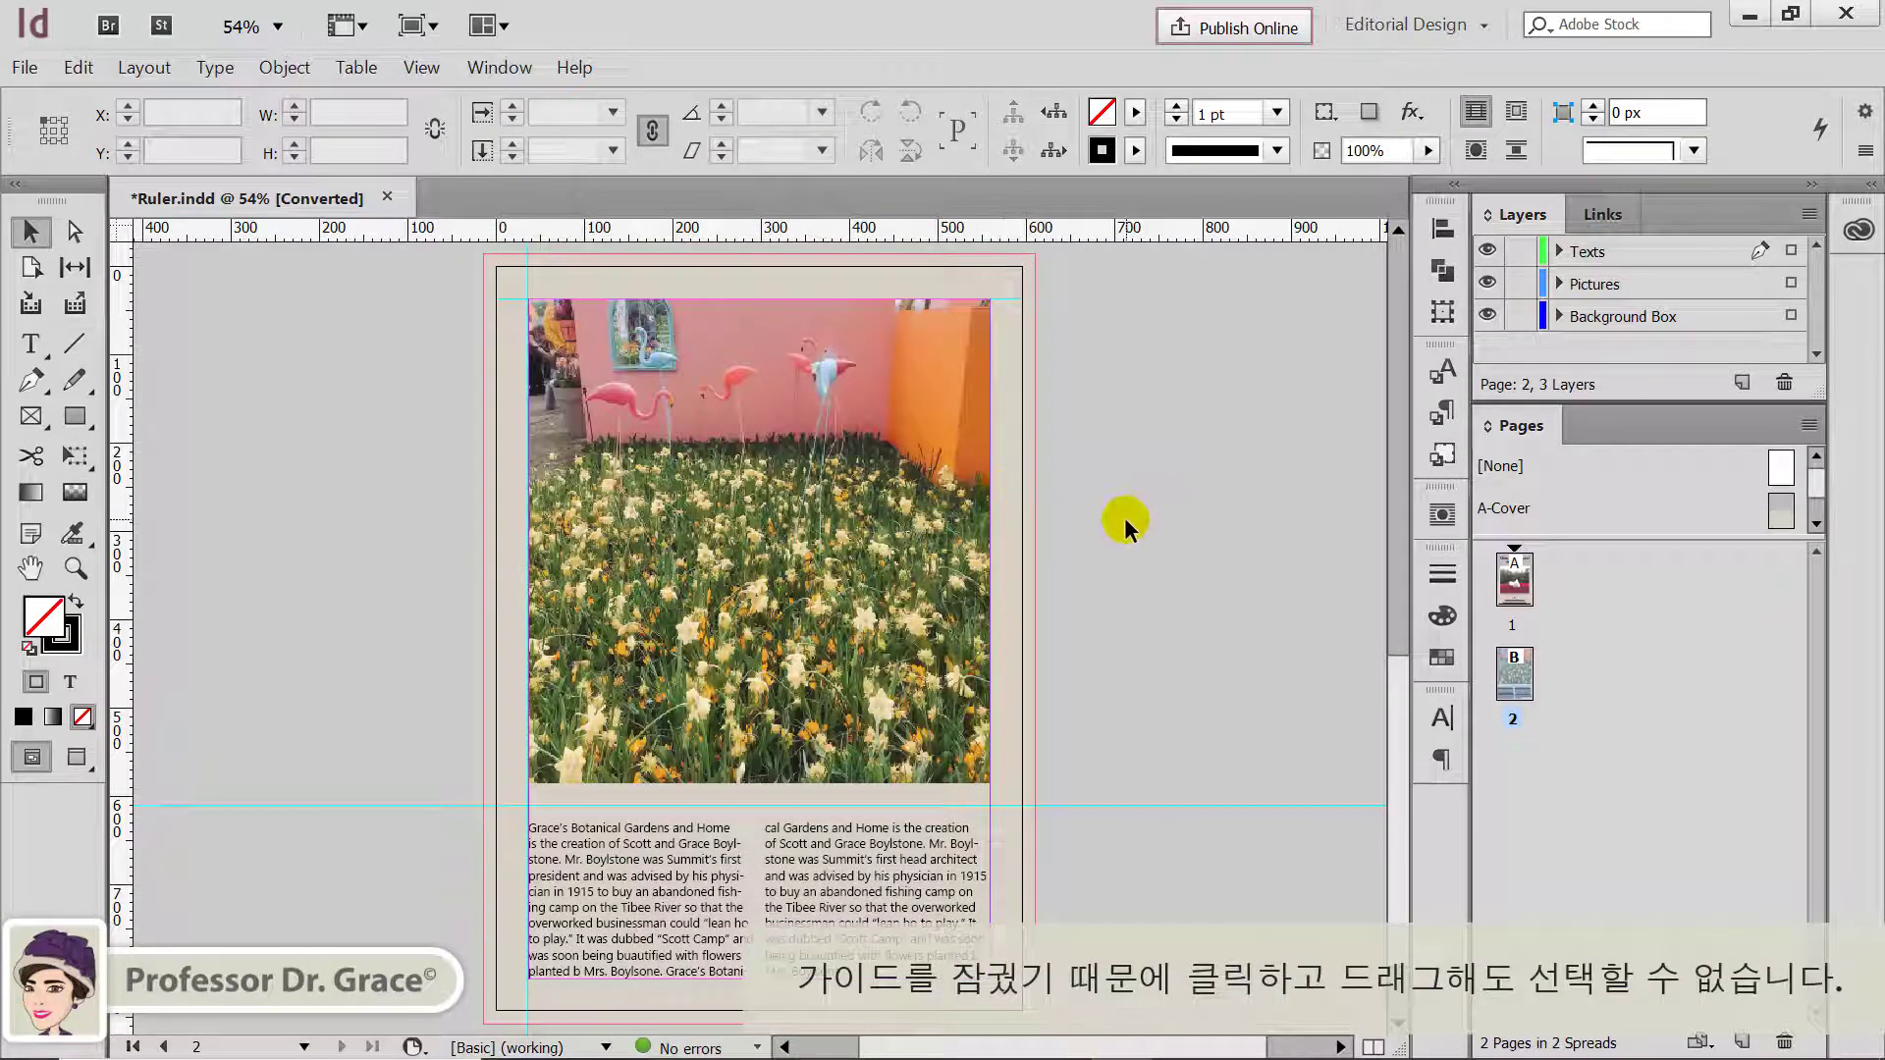
left_click_drag(1133, 739, 1226, 881)
left_click_drag(1033, 334, 1033, 334)
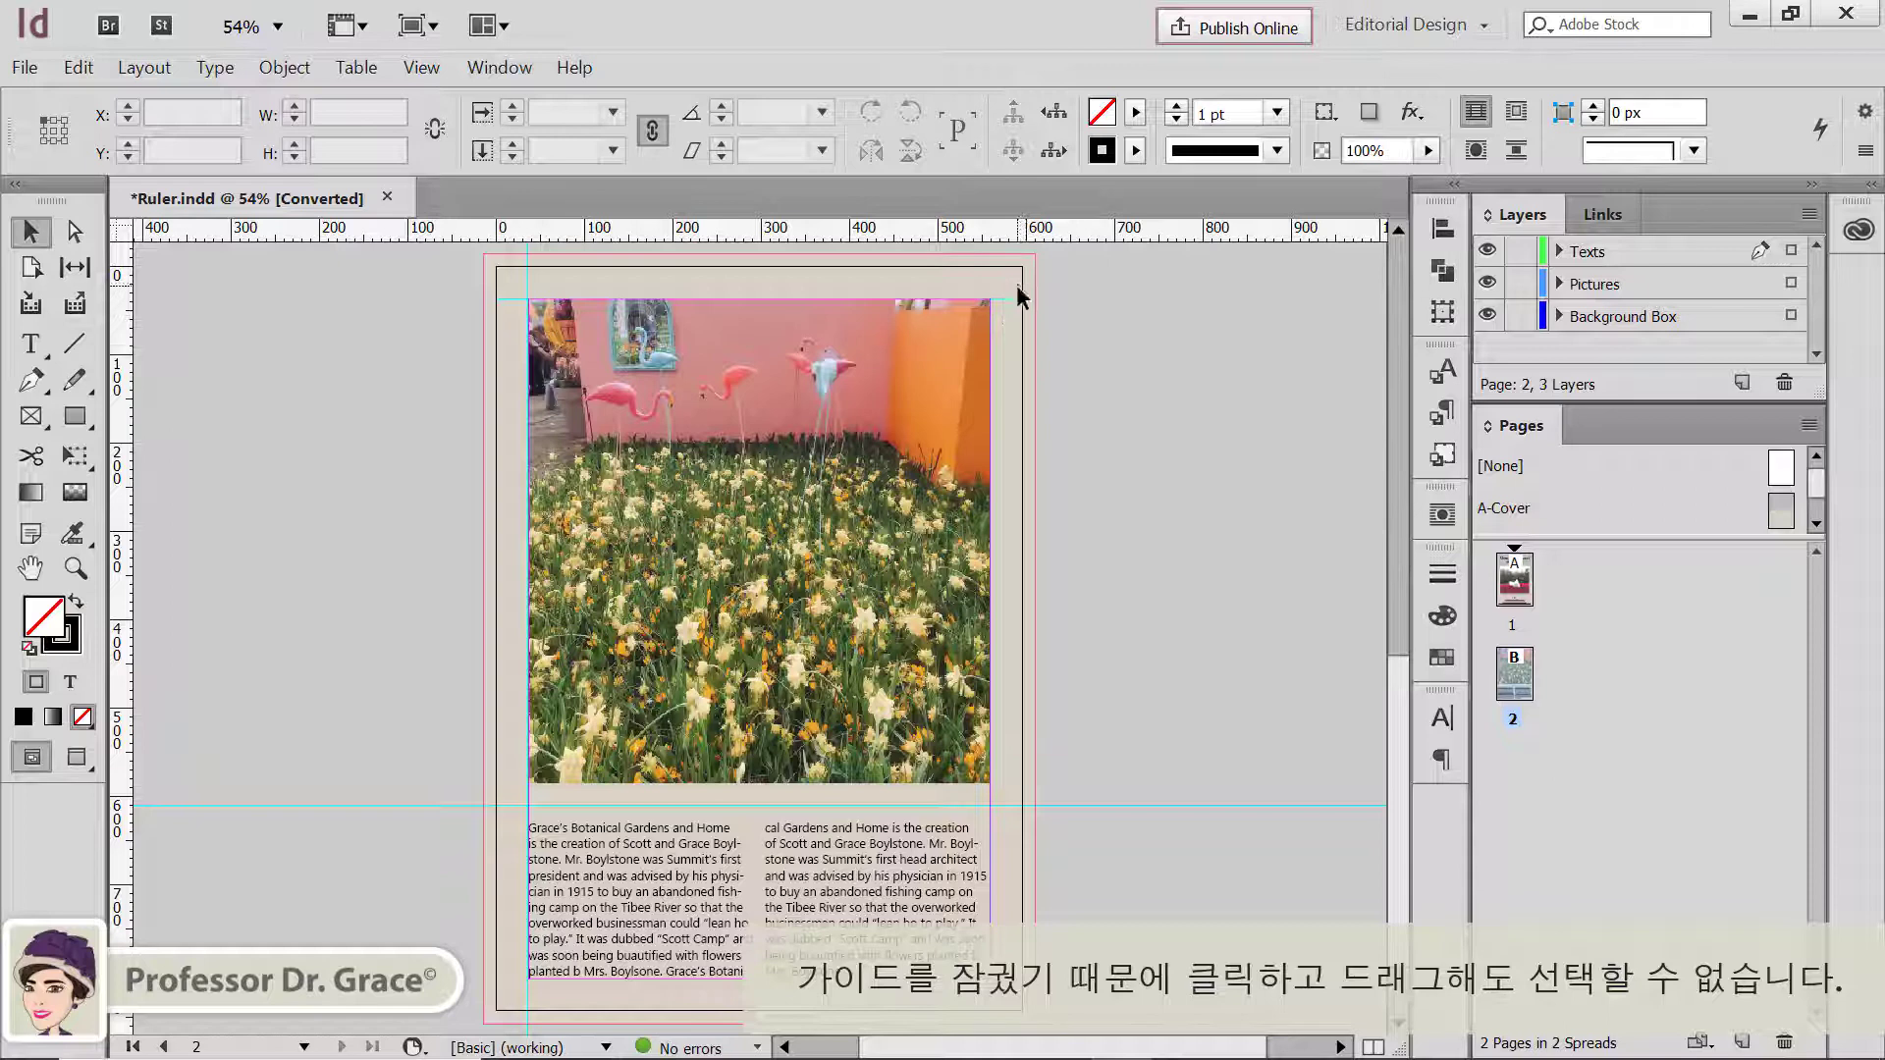
left_click(1117, 379)
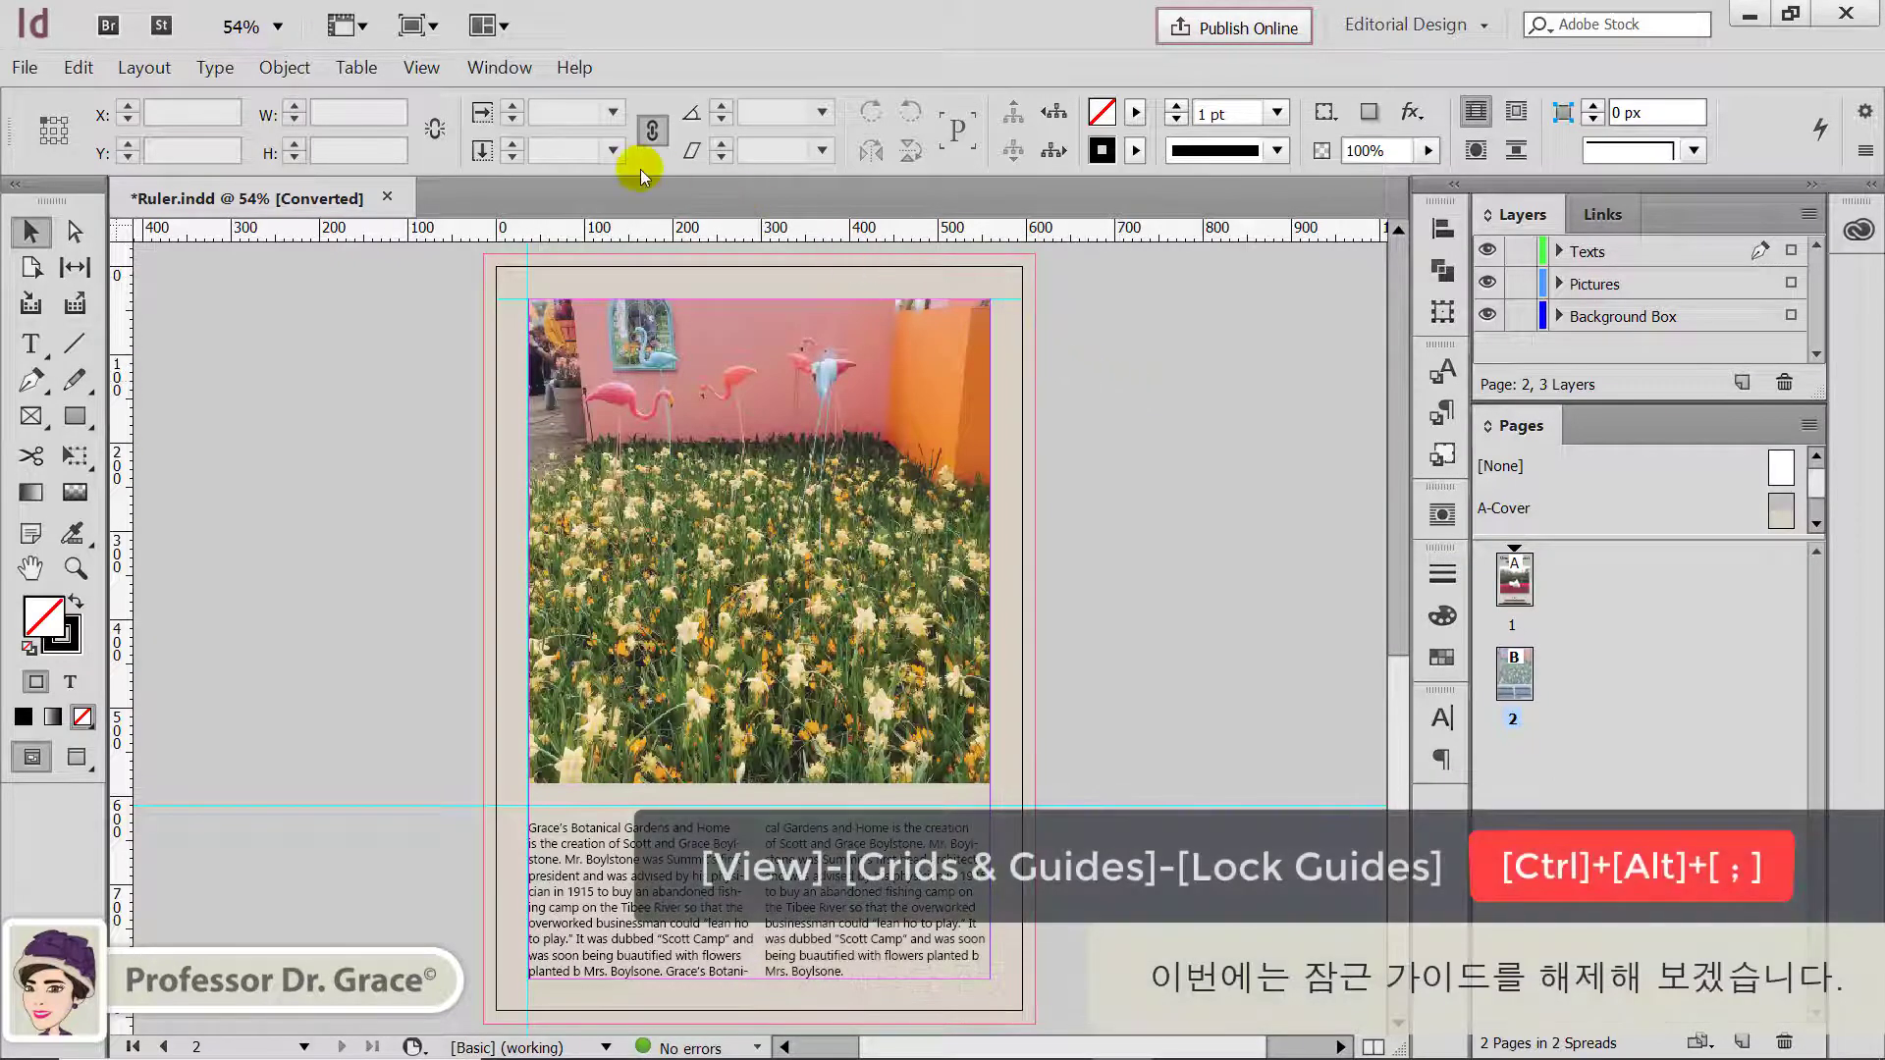
Step: Unlock the guides and move the spread guide below the photo down to about Y 623 px
left_click(422, 67)
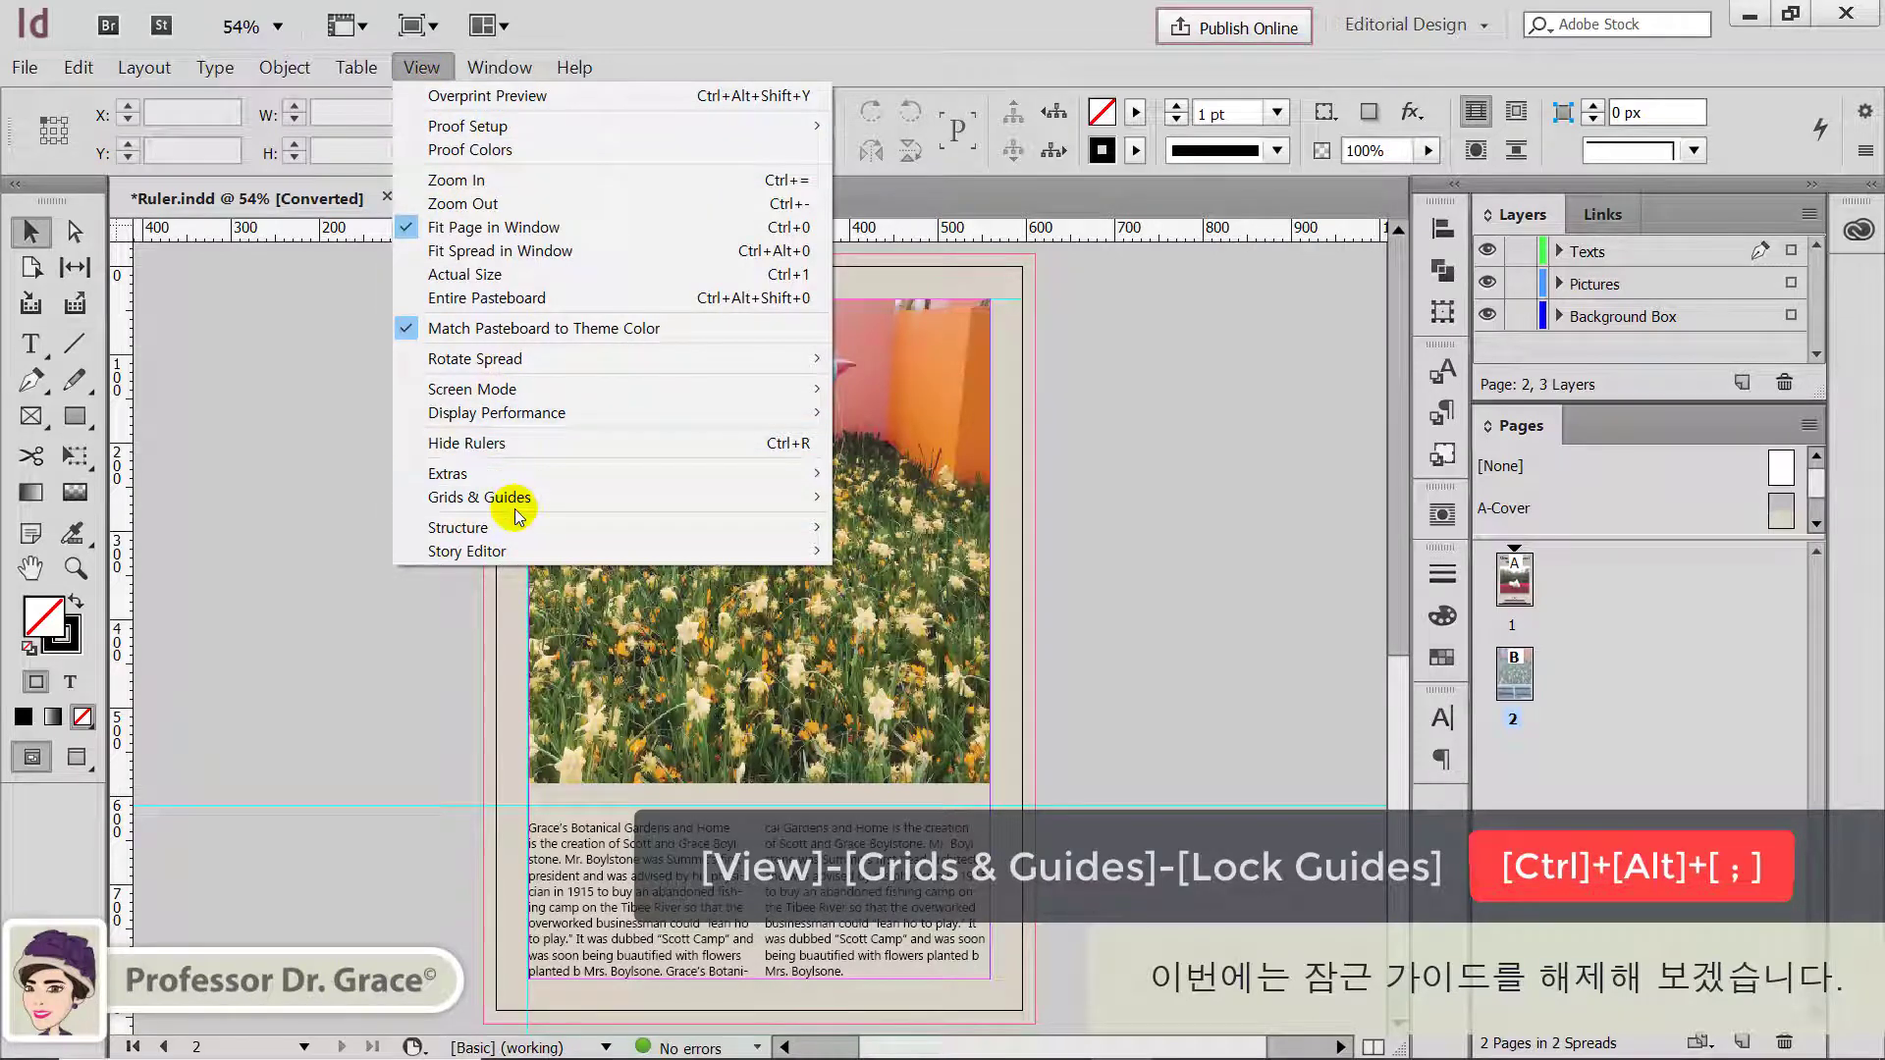
mouse_move(825, 496)
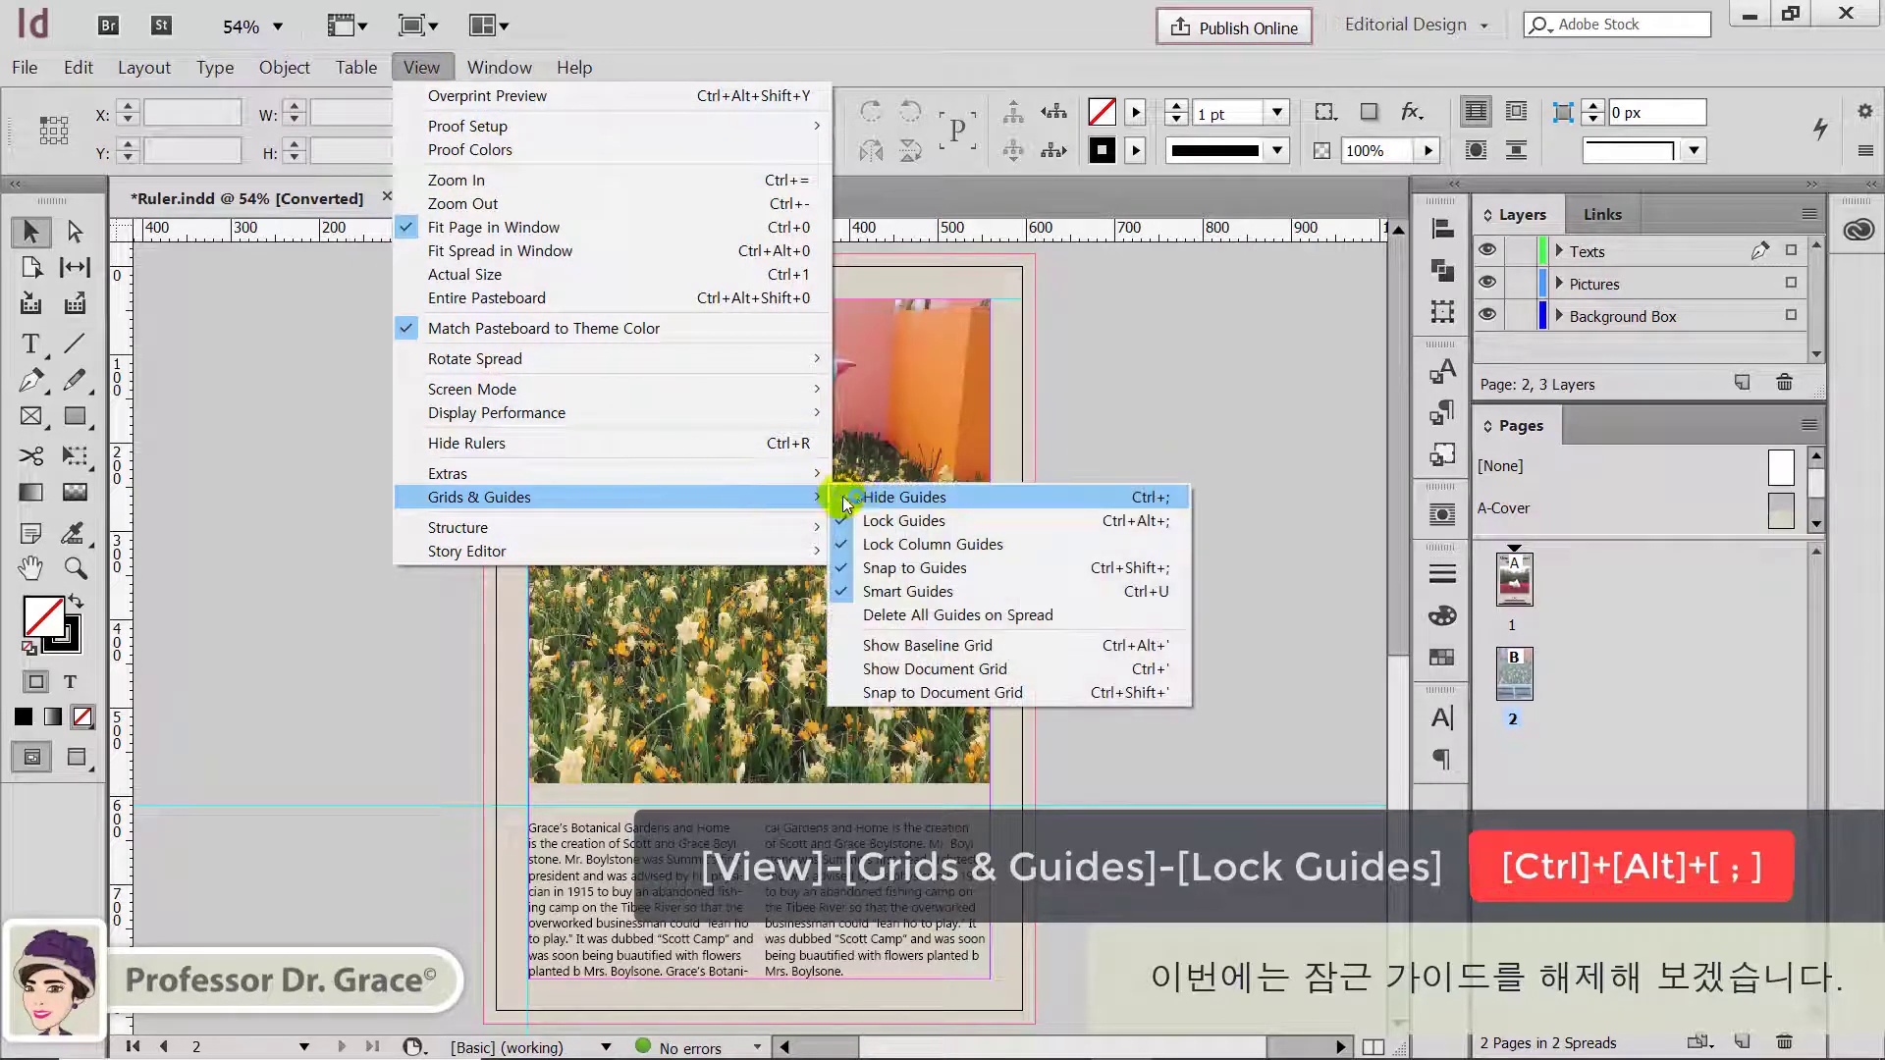
left_click(893, 519)
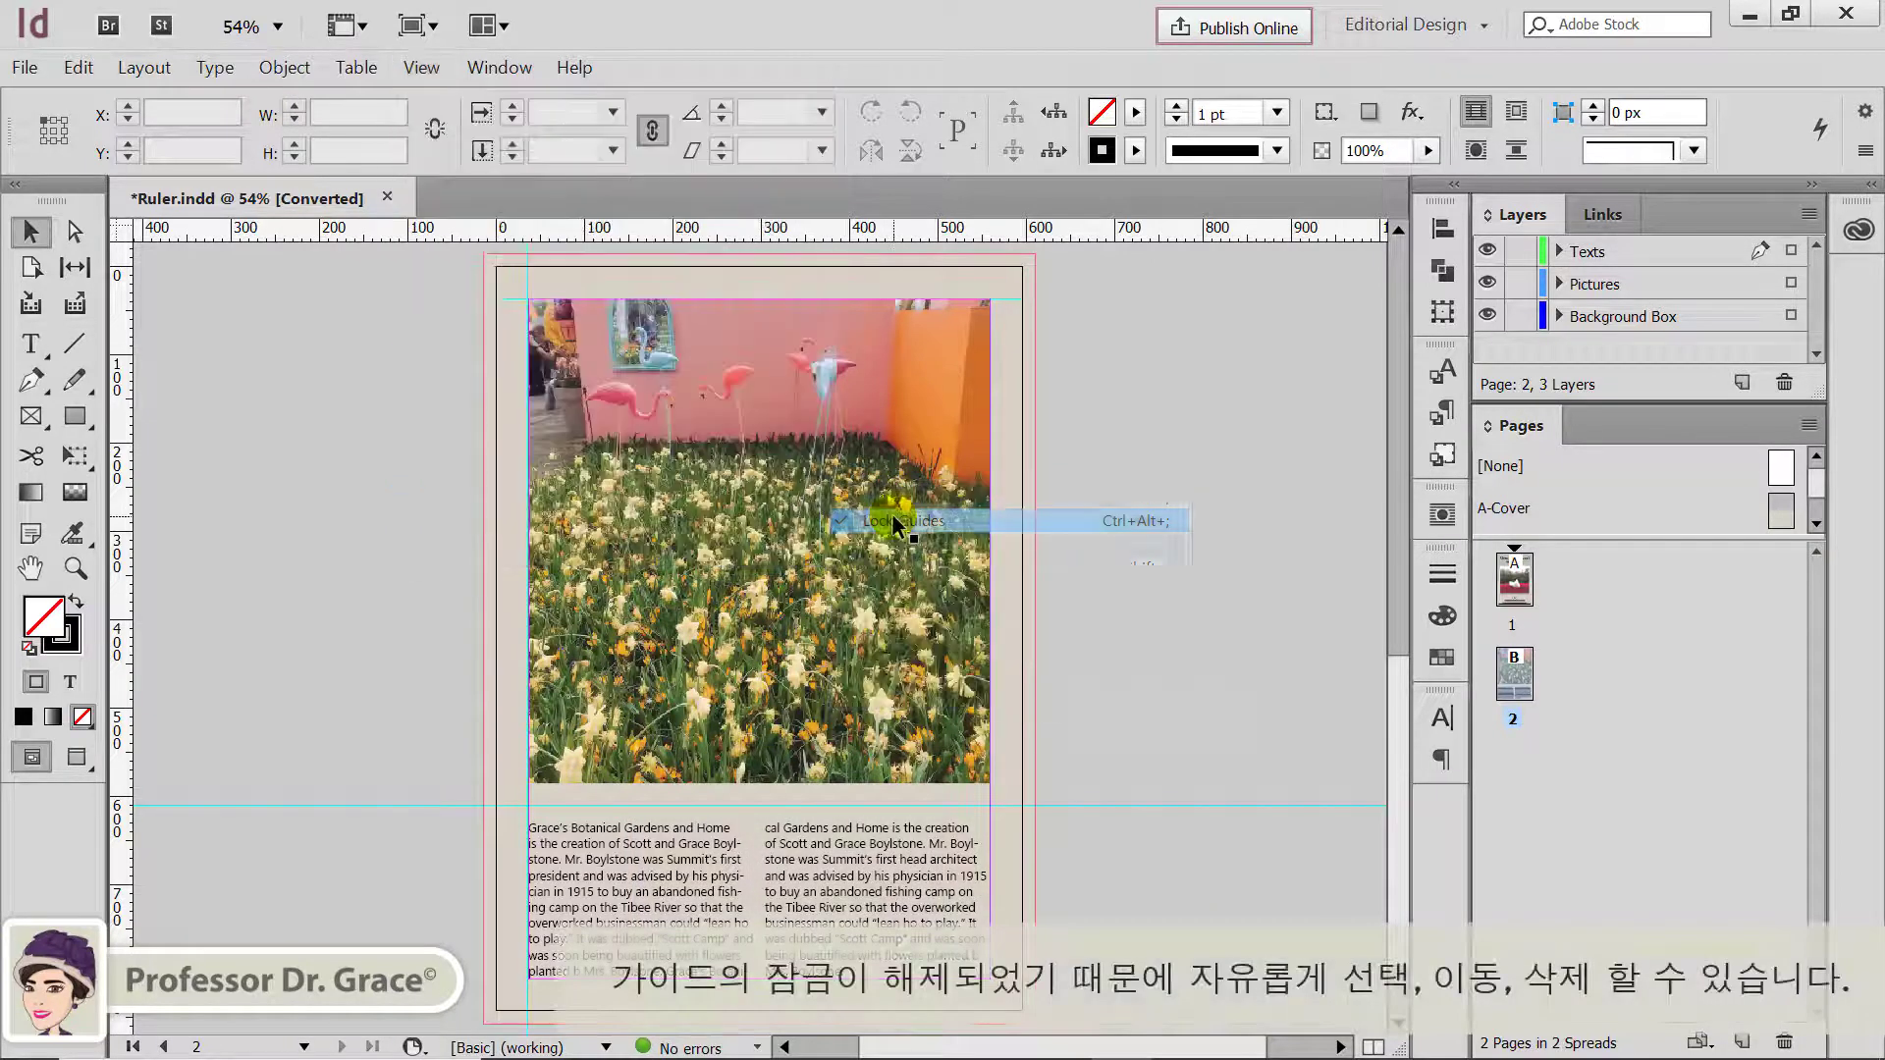
left_click_drag(1158, 749, 1249, 886)
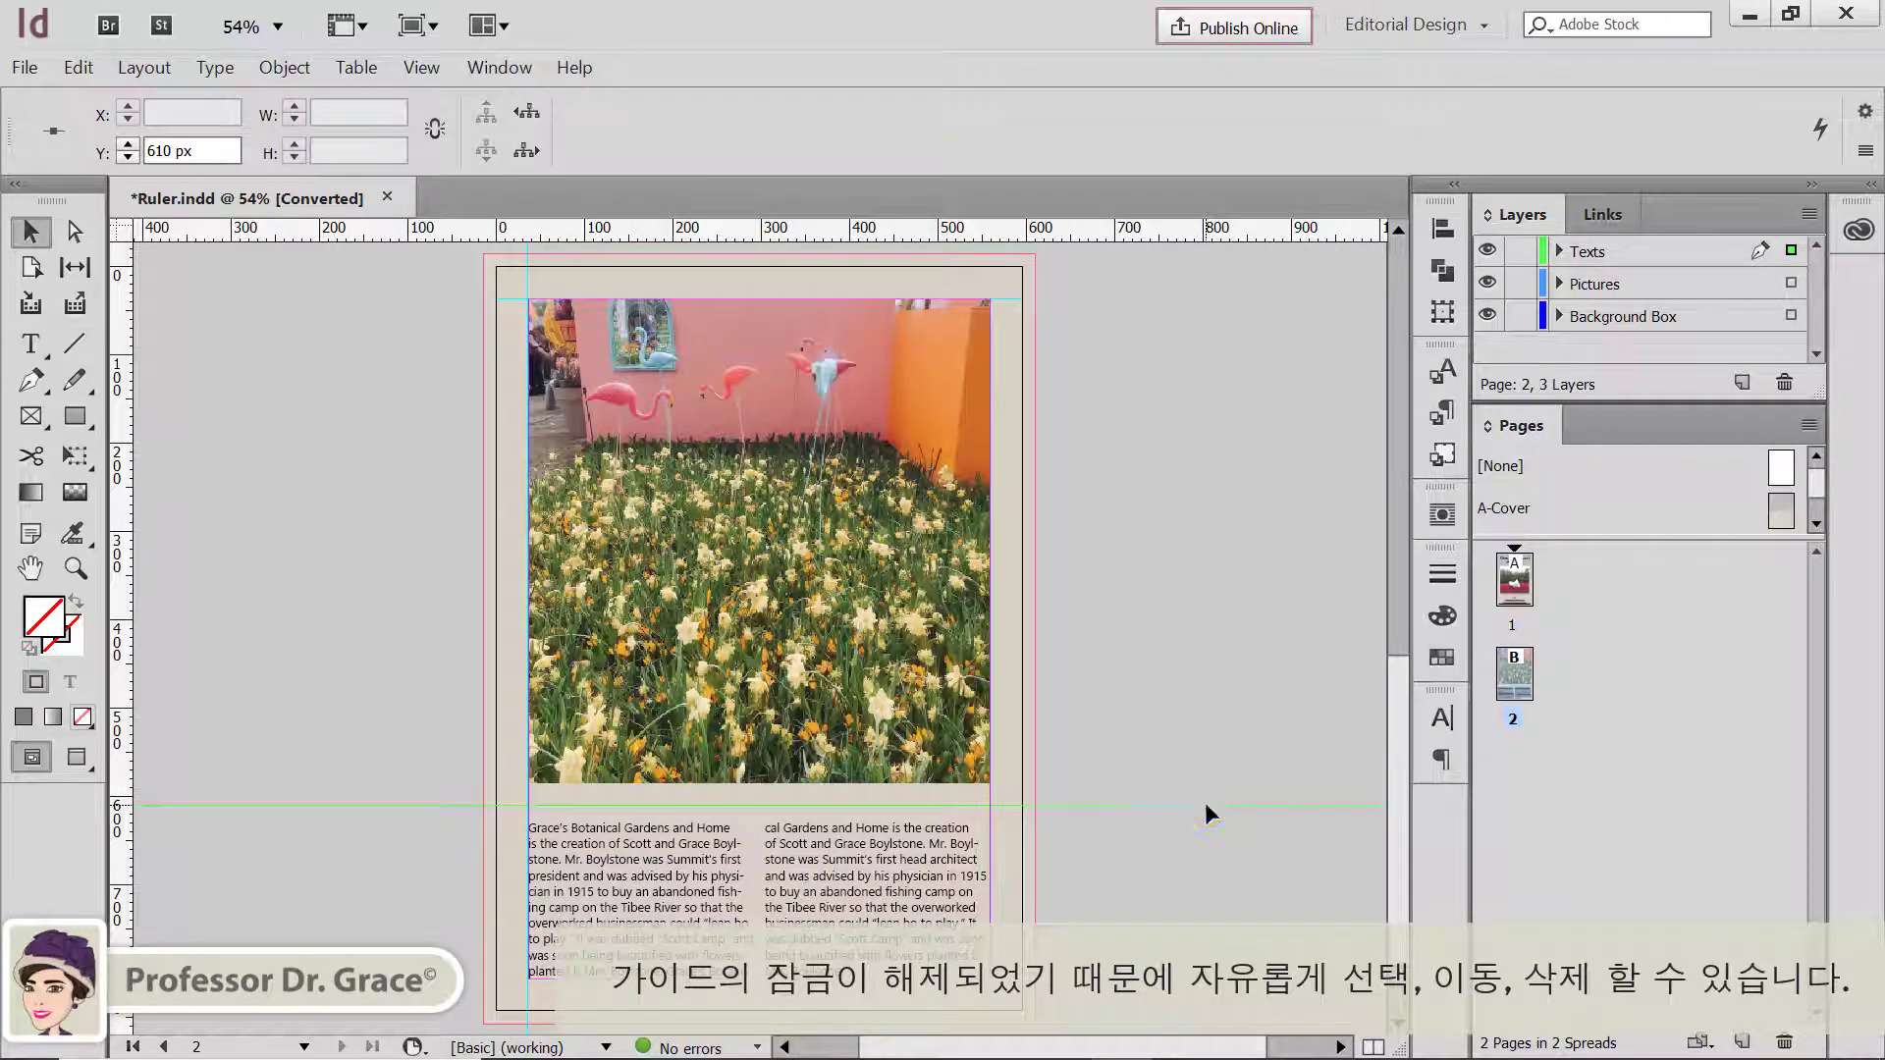
mouse_move(1205, 805)
left_mouse_down()
mouse_move(1210, 860)
mouse_move(1210, 815)
left_mouse_up()
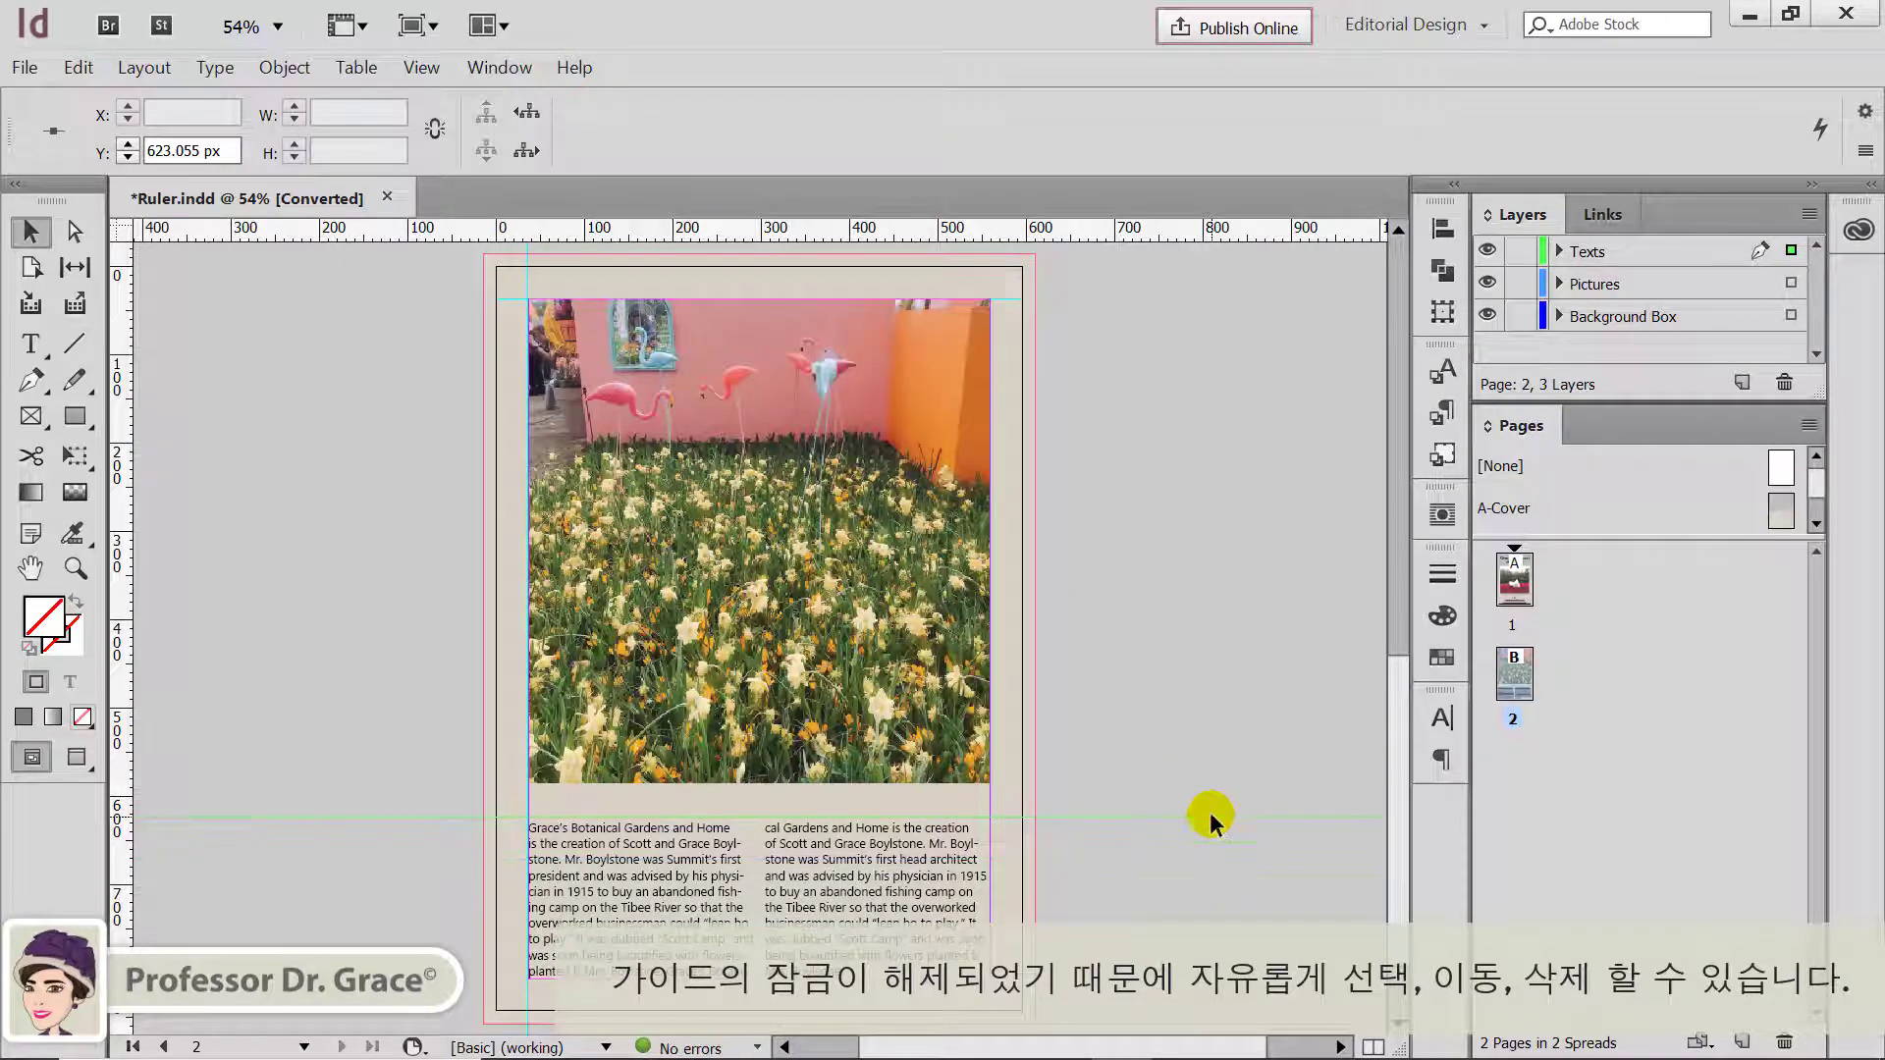
left_click(1169, 679)
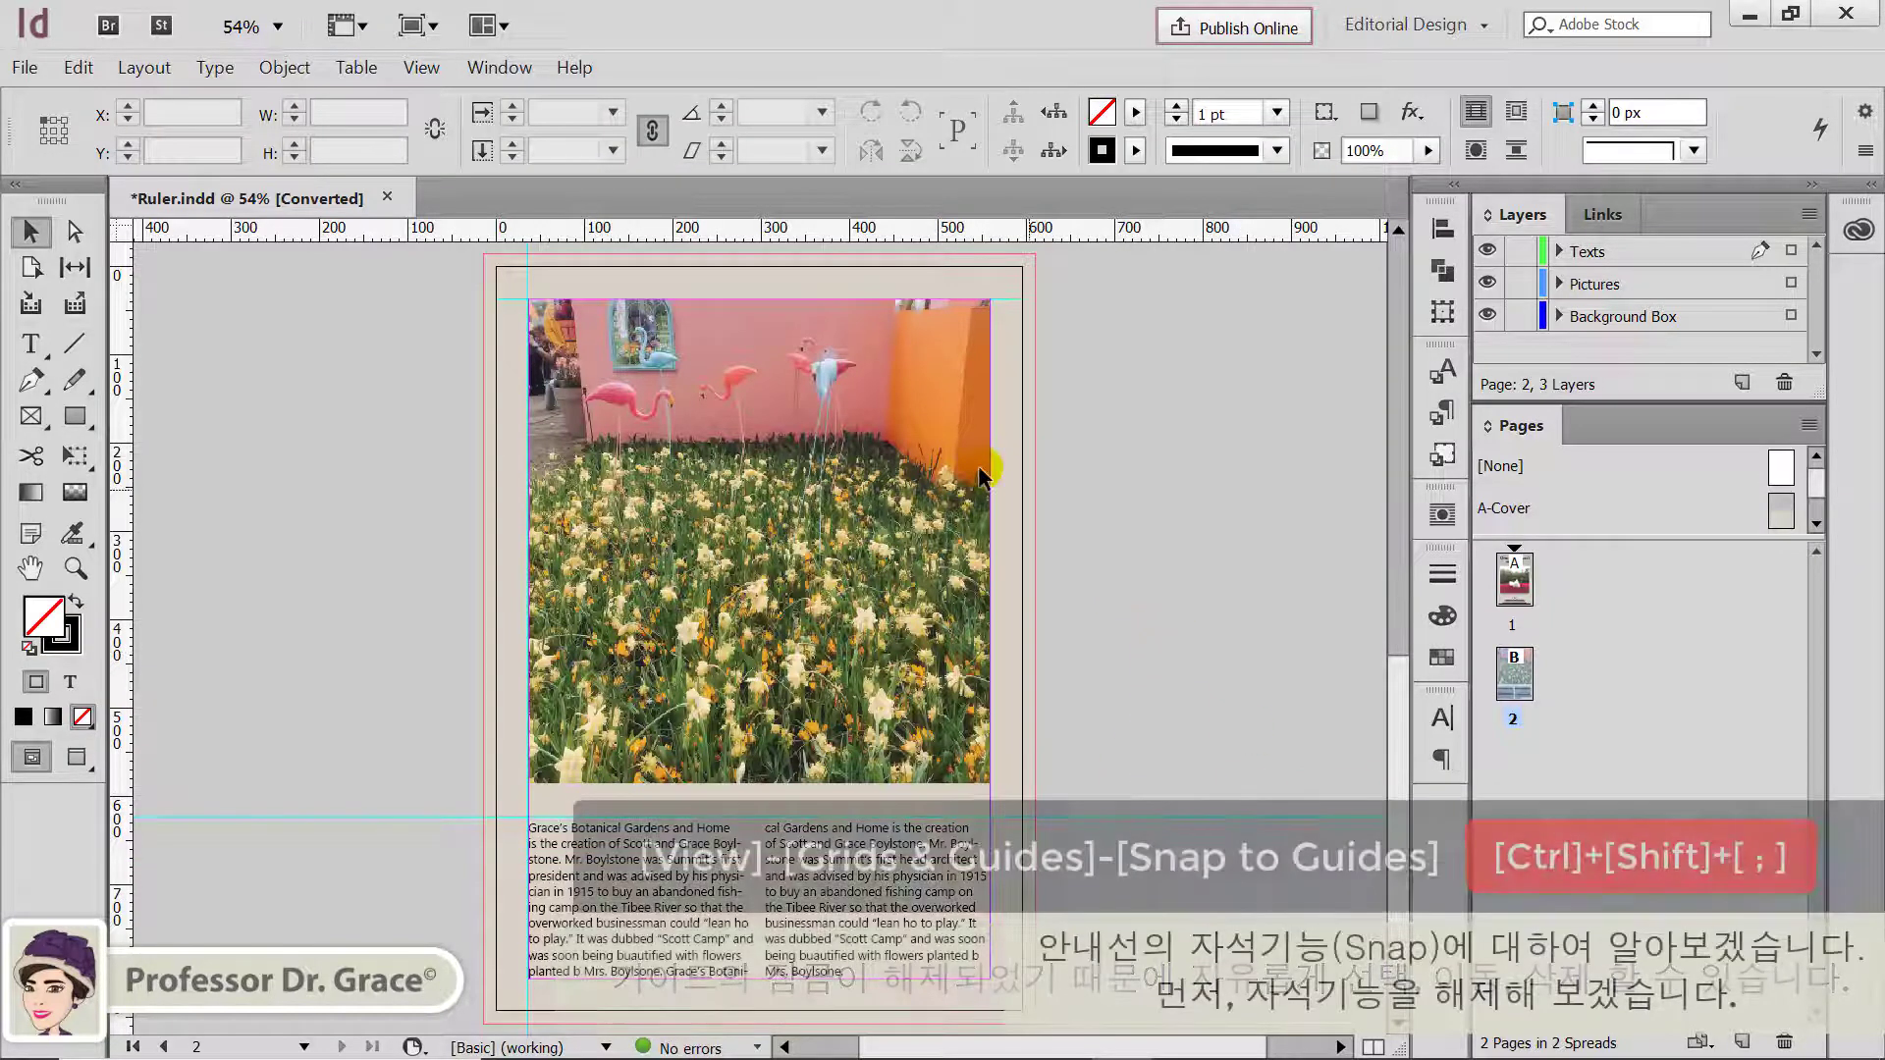
Step: Turn off Snap to Guides and move the spread guide up to about Y 565 px, near the photo's lower edge
left_click(420, 66)
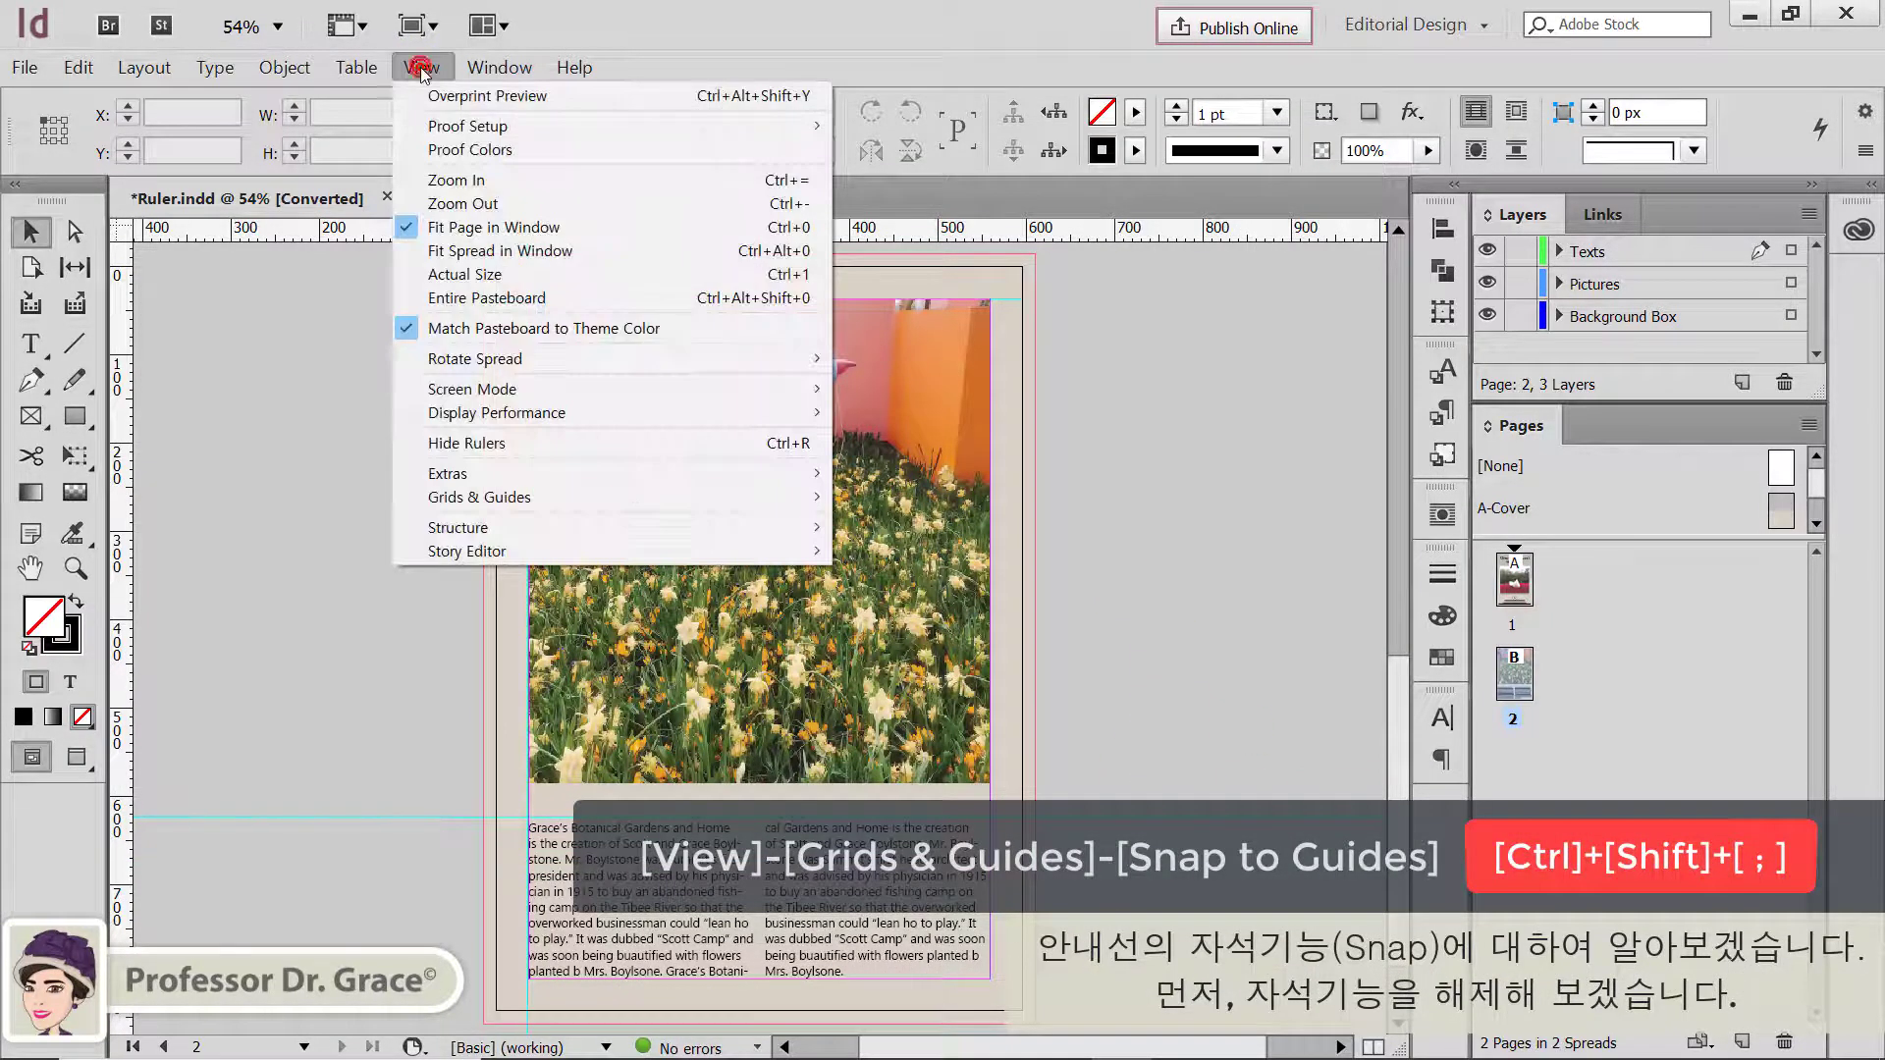
left_click(572, 496)
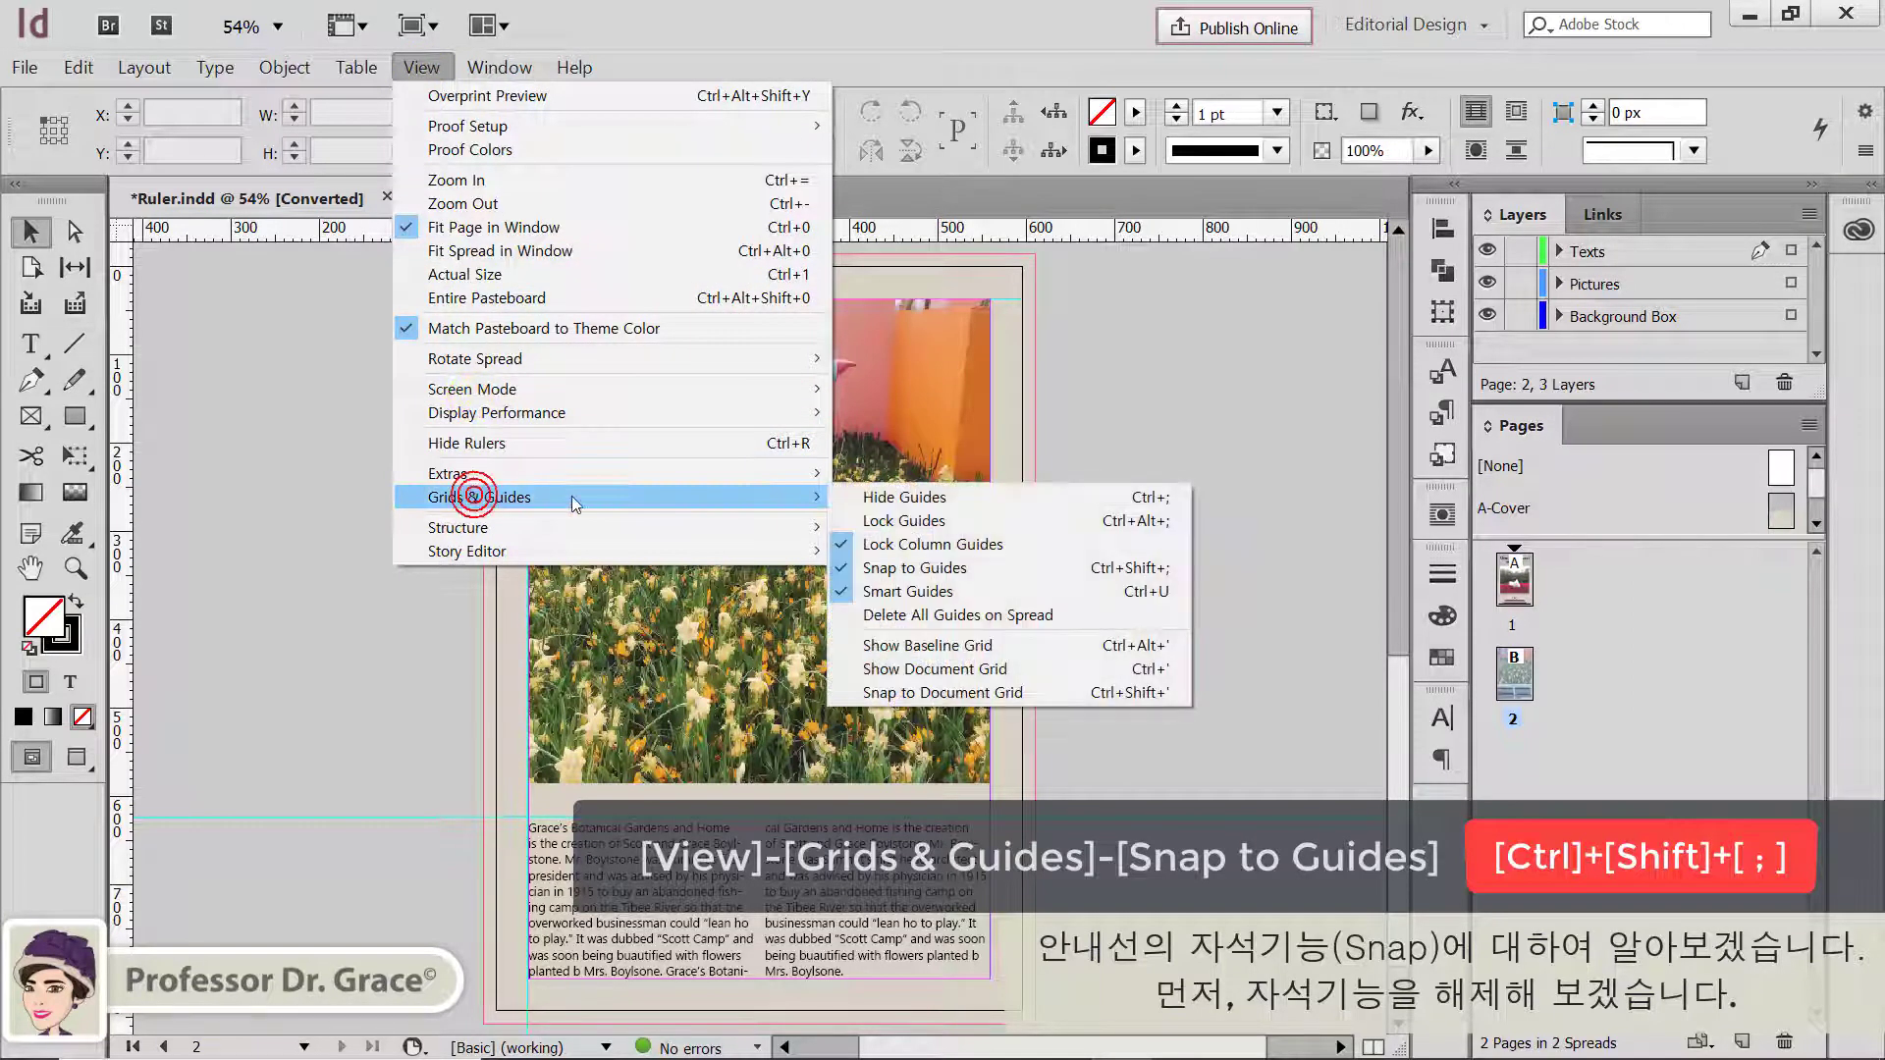
left_click(978, 572)
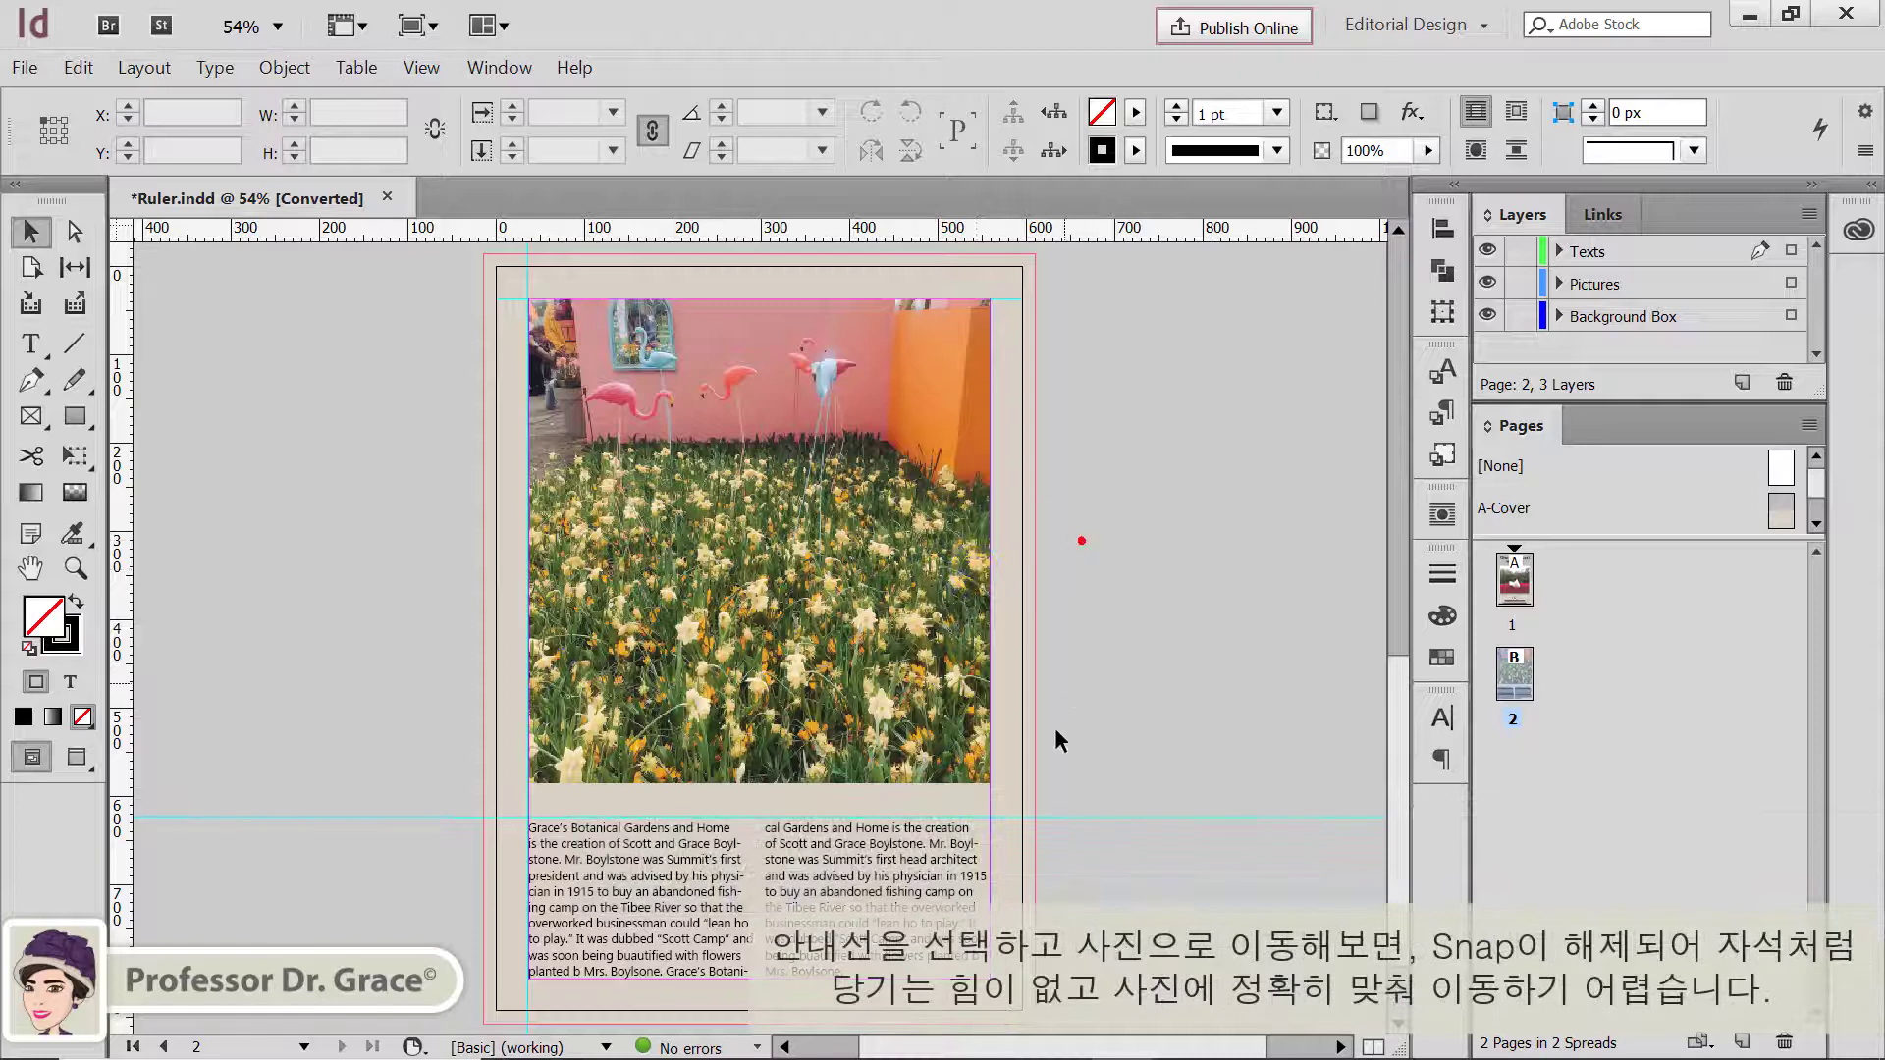
left_click(1062, 814)
left_click_drag(1064, 815, 1080, 763)
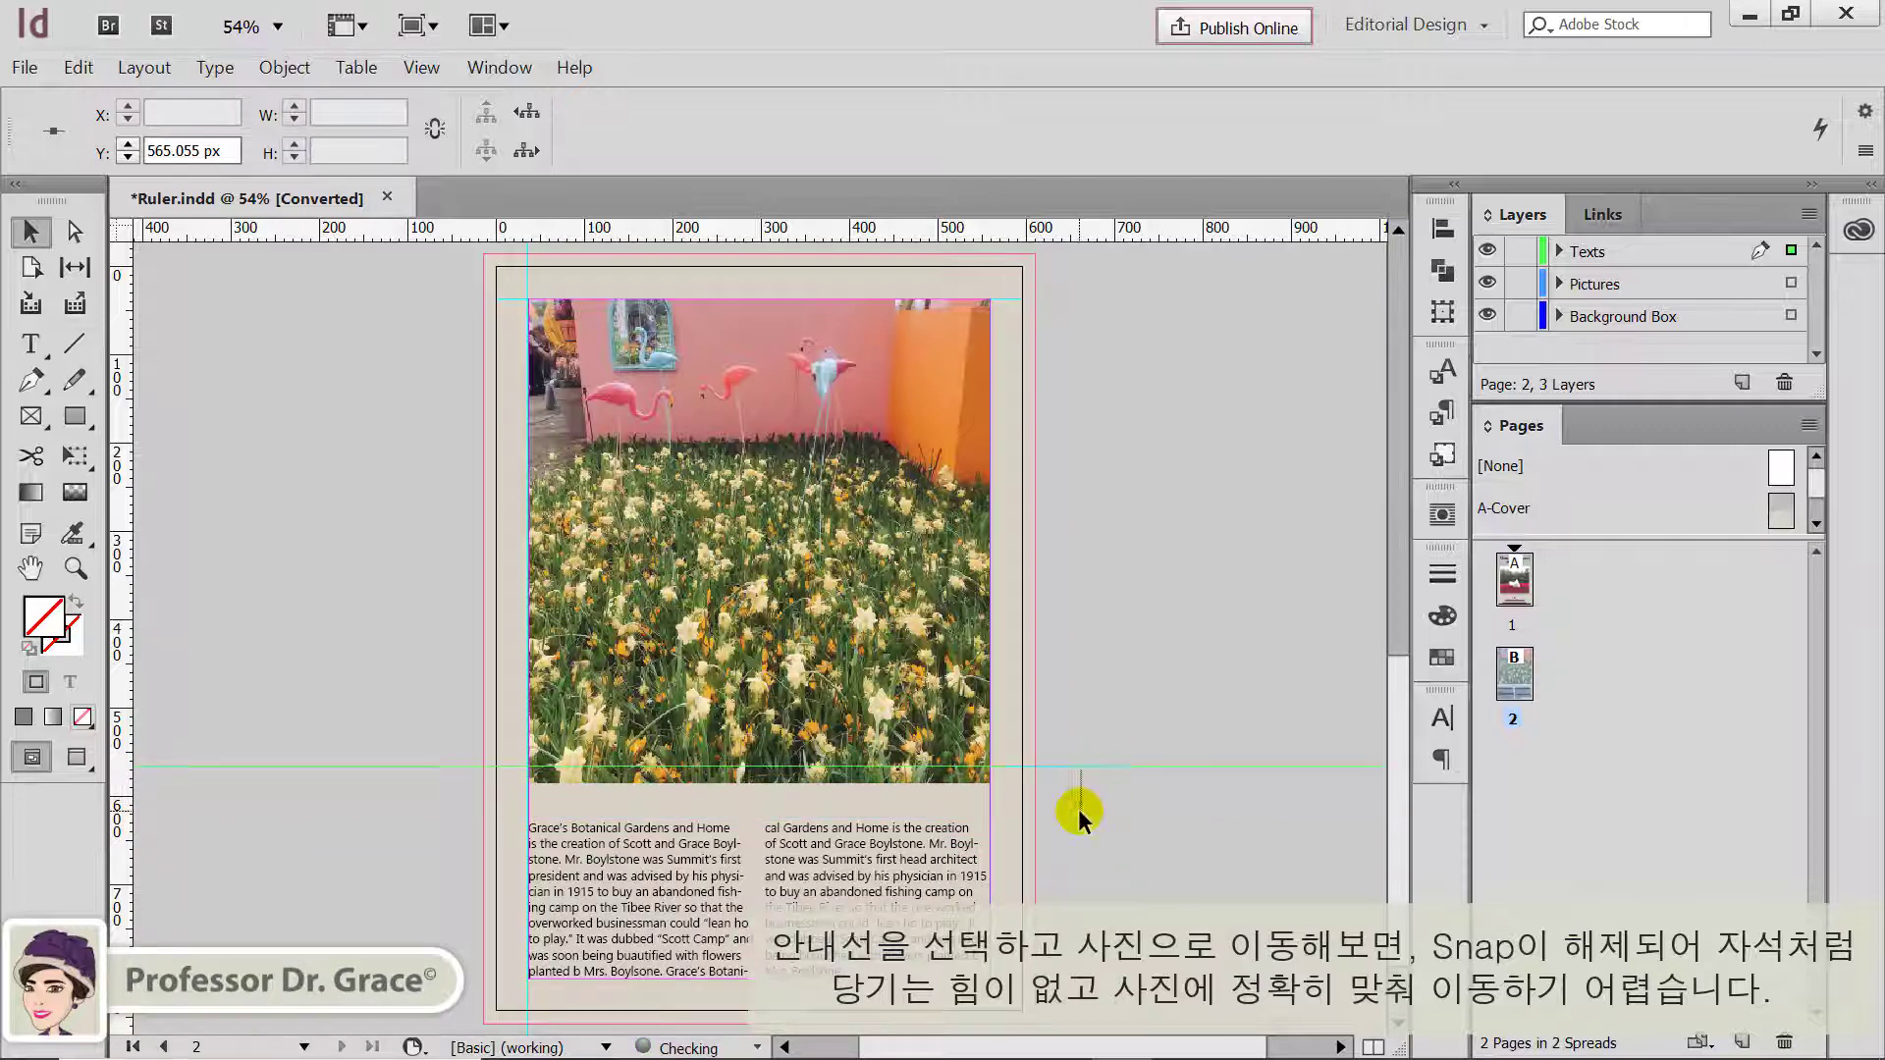
left_click(1078, 813)
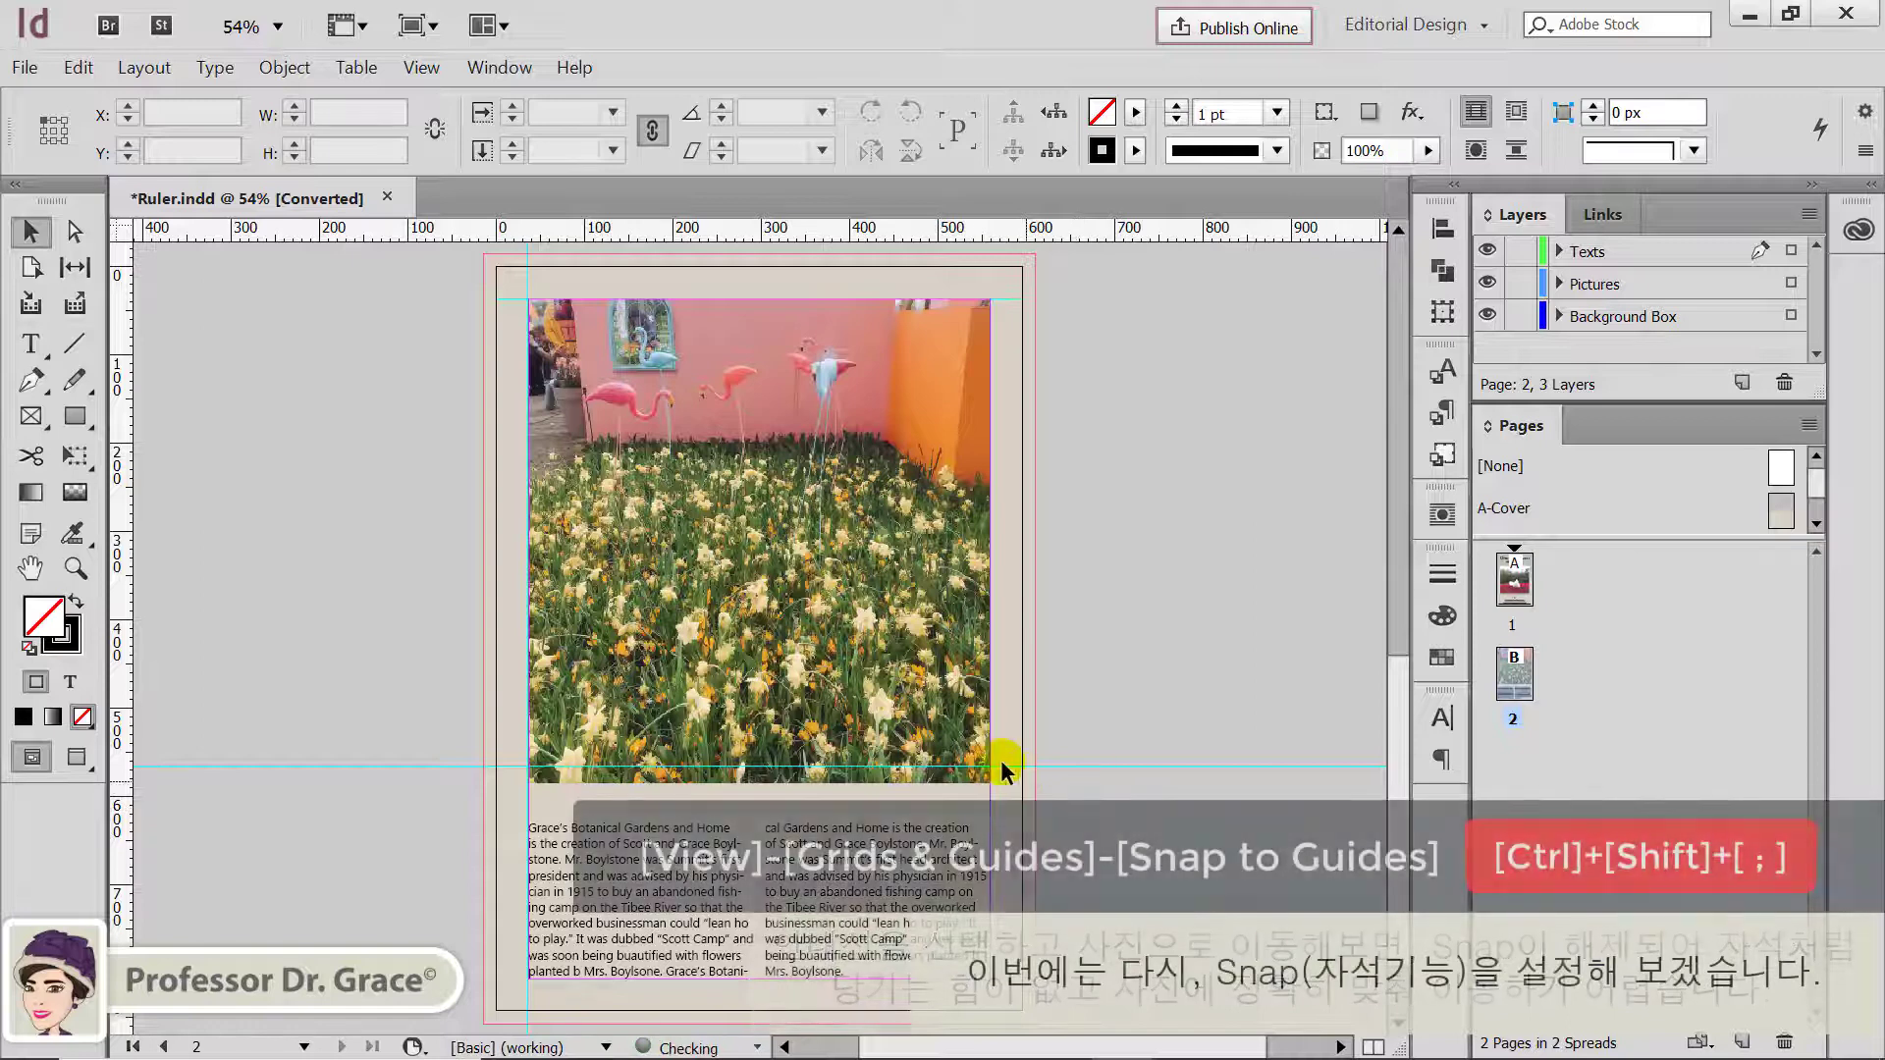
Step: Turn Snap to Guides back on and move the spread guide onto the photo's lower edge, at about Y 585 px
left_click(421, 67)
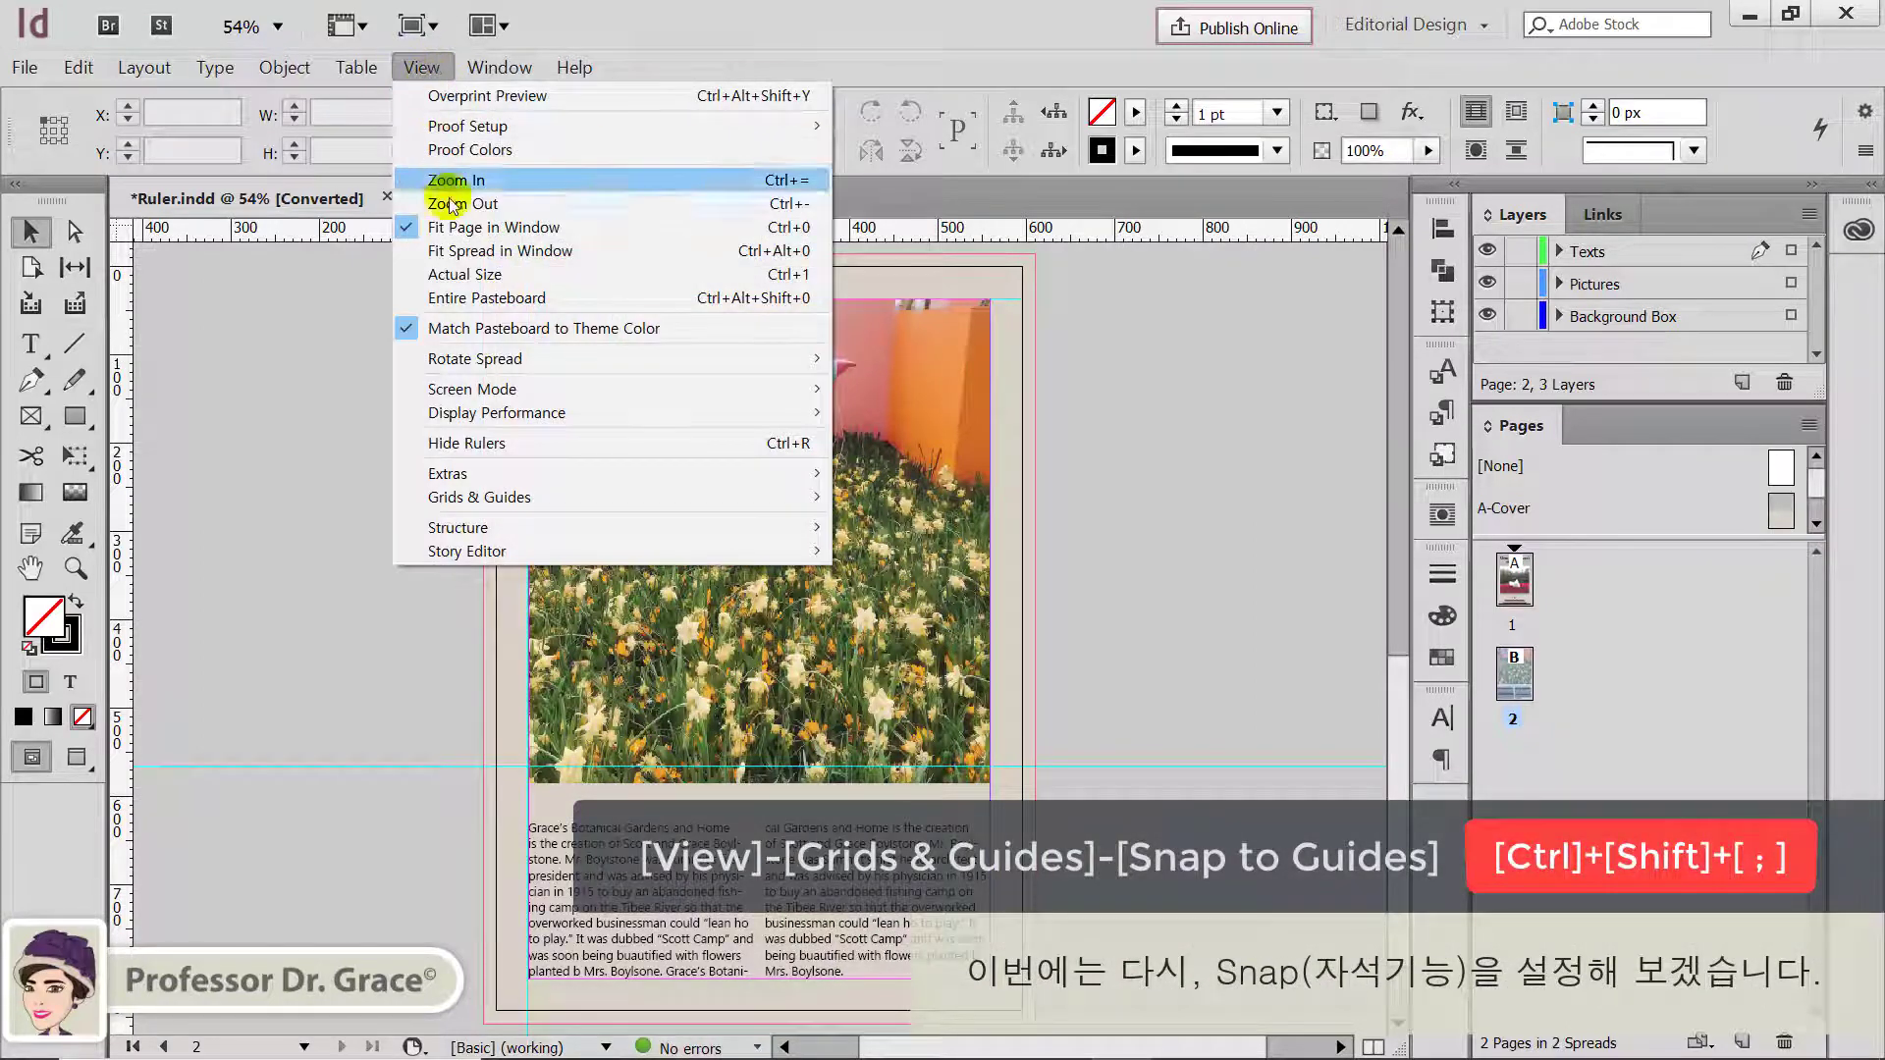
mouse_move(535, 497)
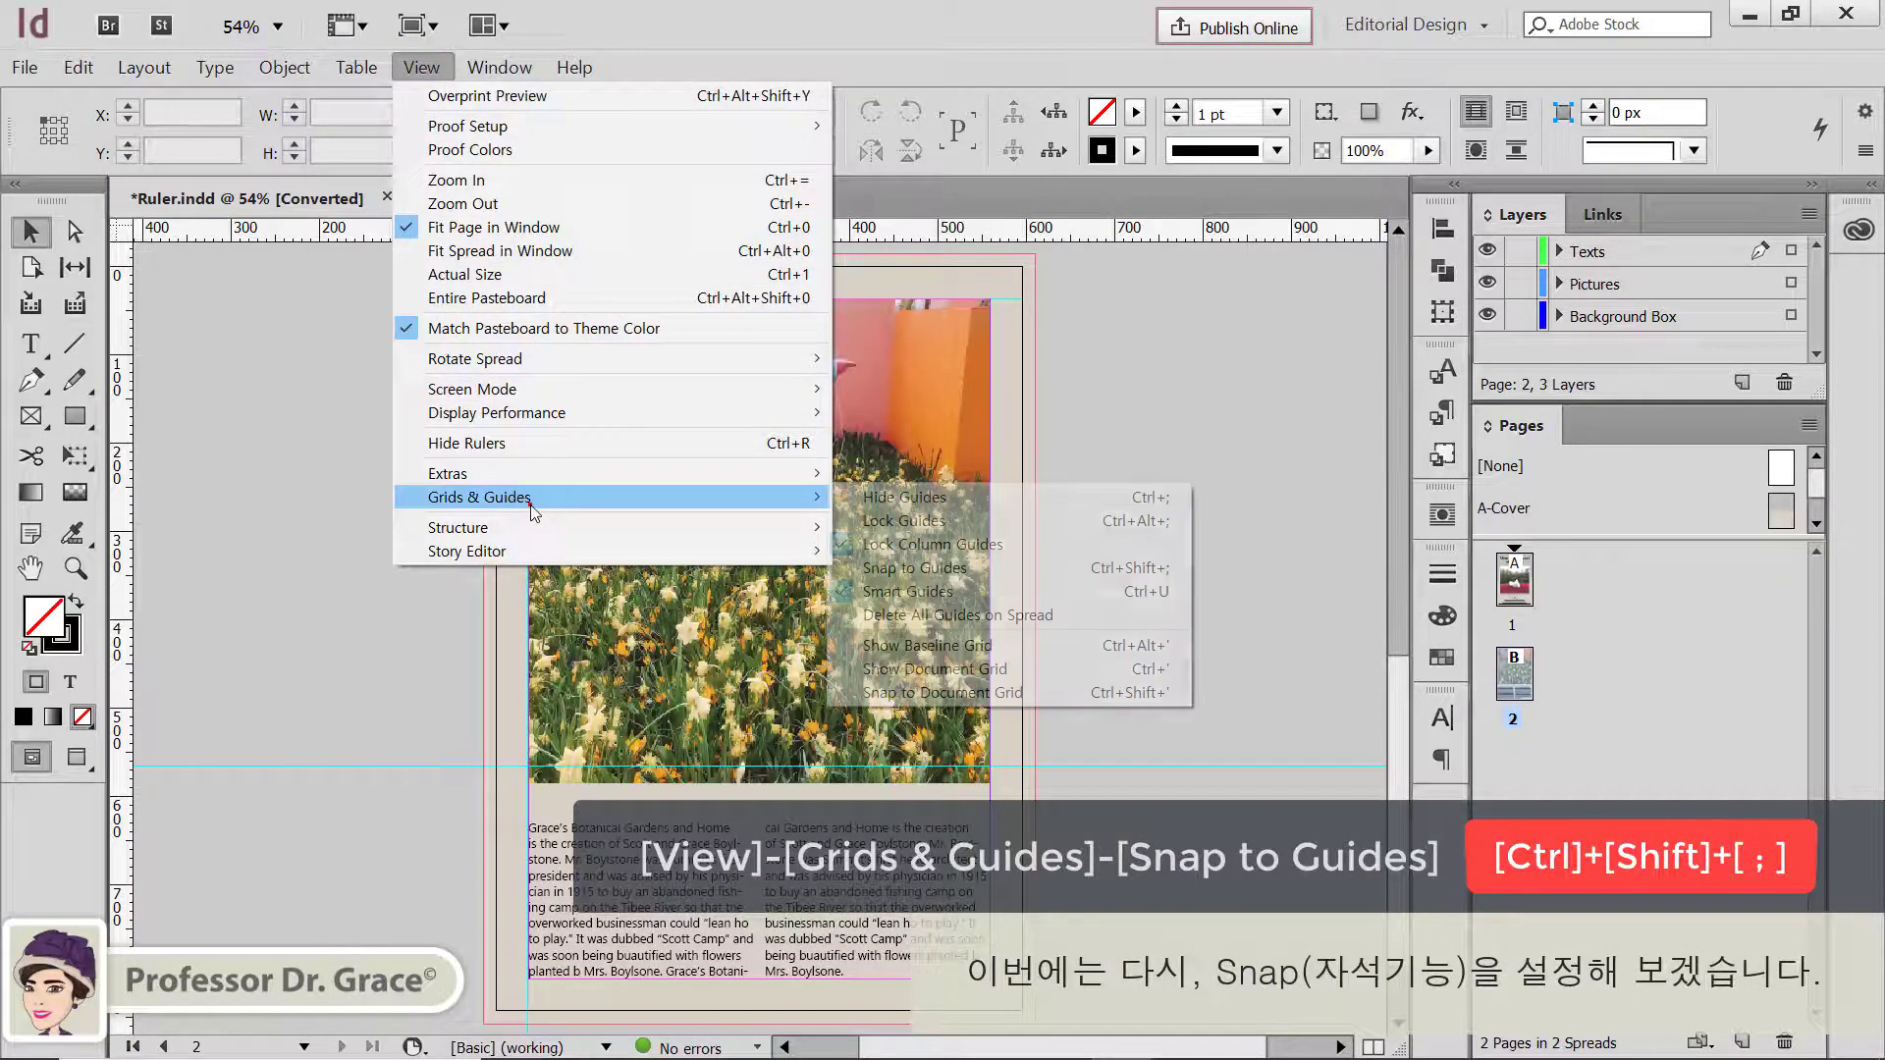
left_click(970, 567)
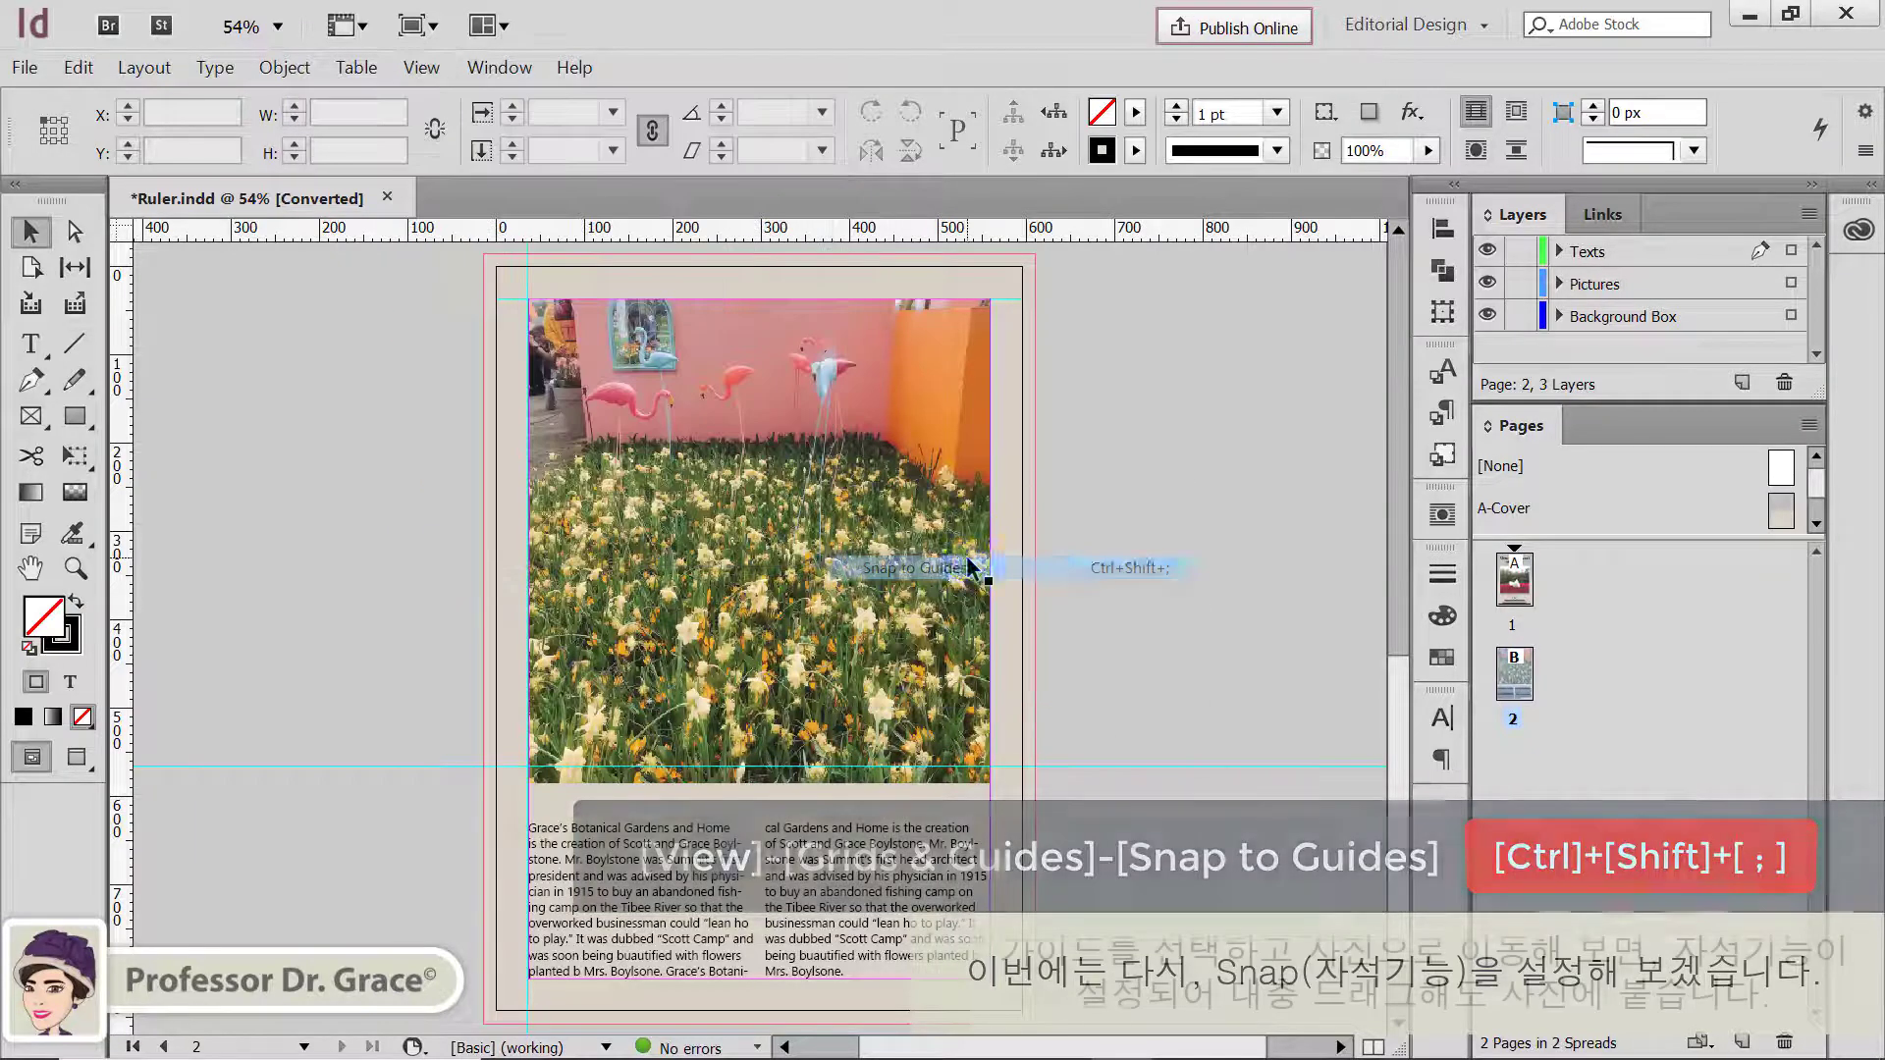
left_click(1035, 608)
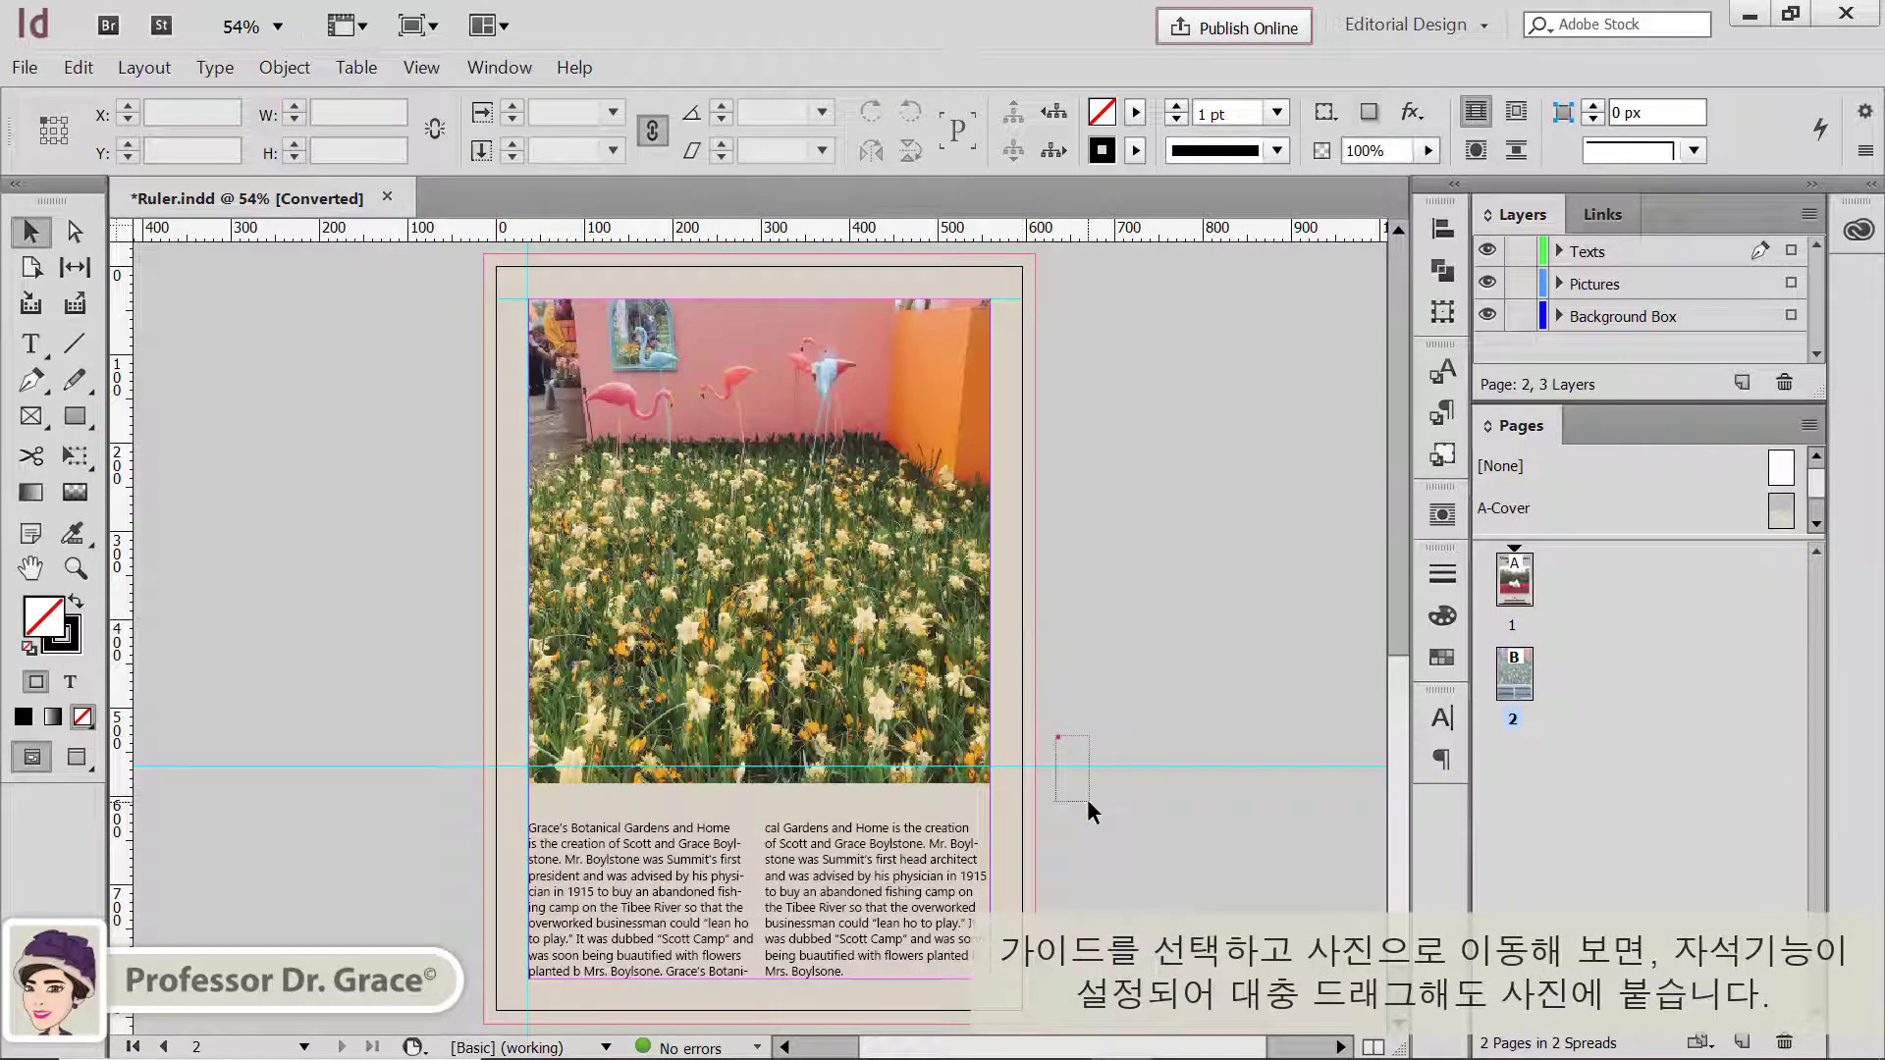
left_click(1070, 765)
left_click_drag(1064, 764, 1064, 785)
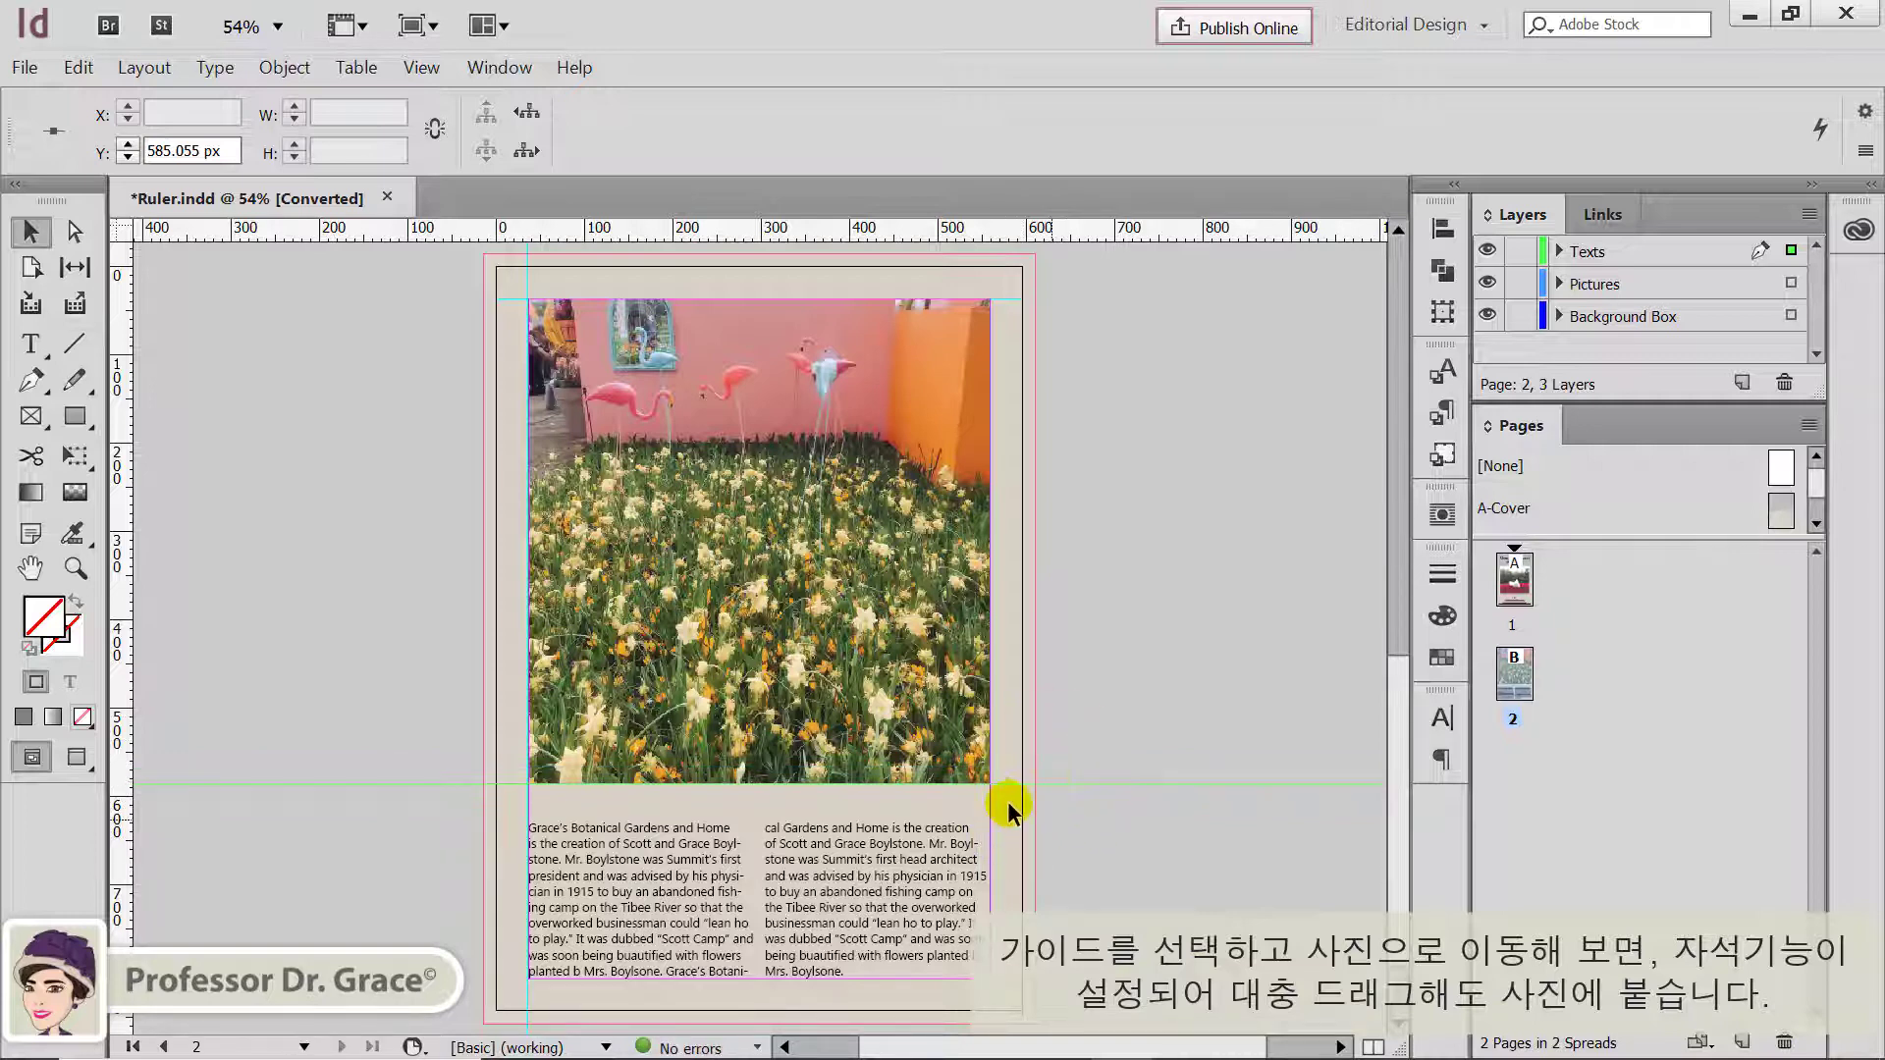
left_click(1071, 741)
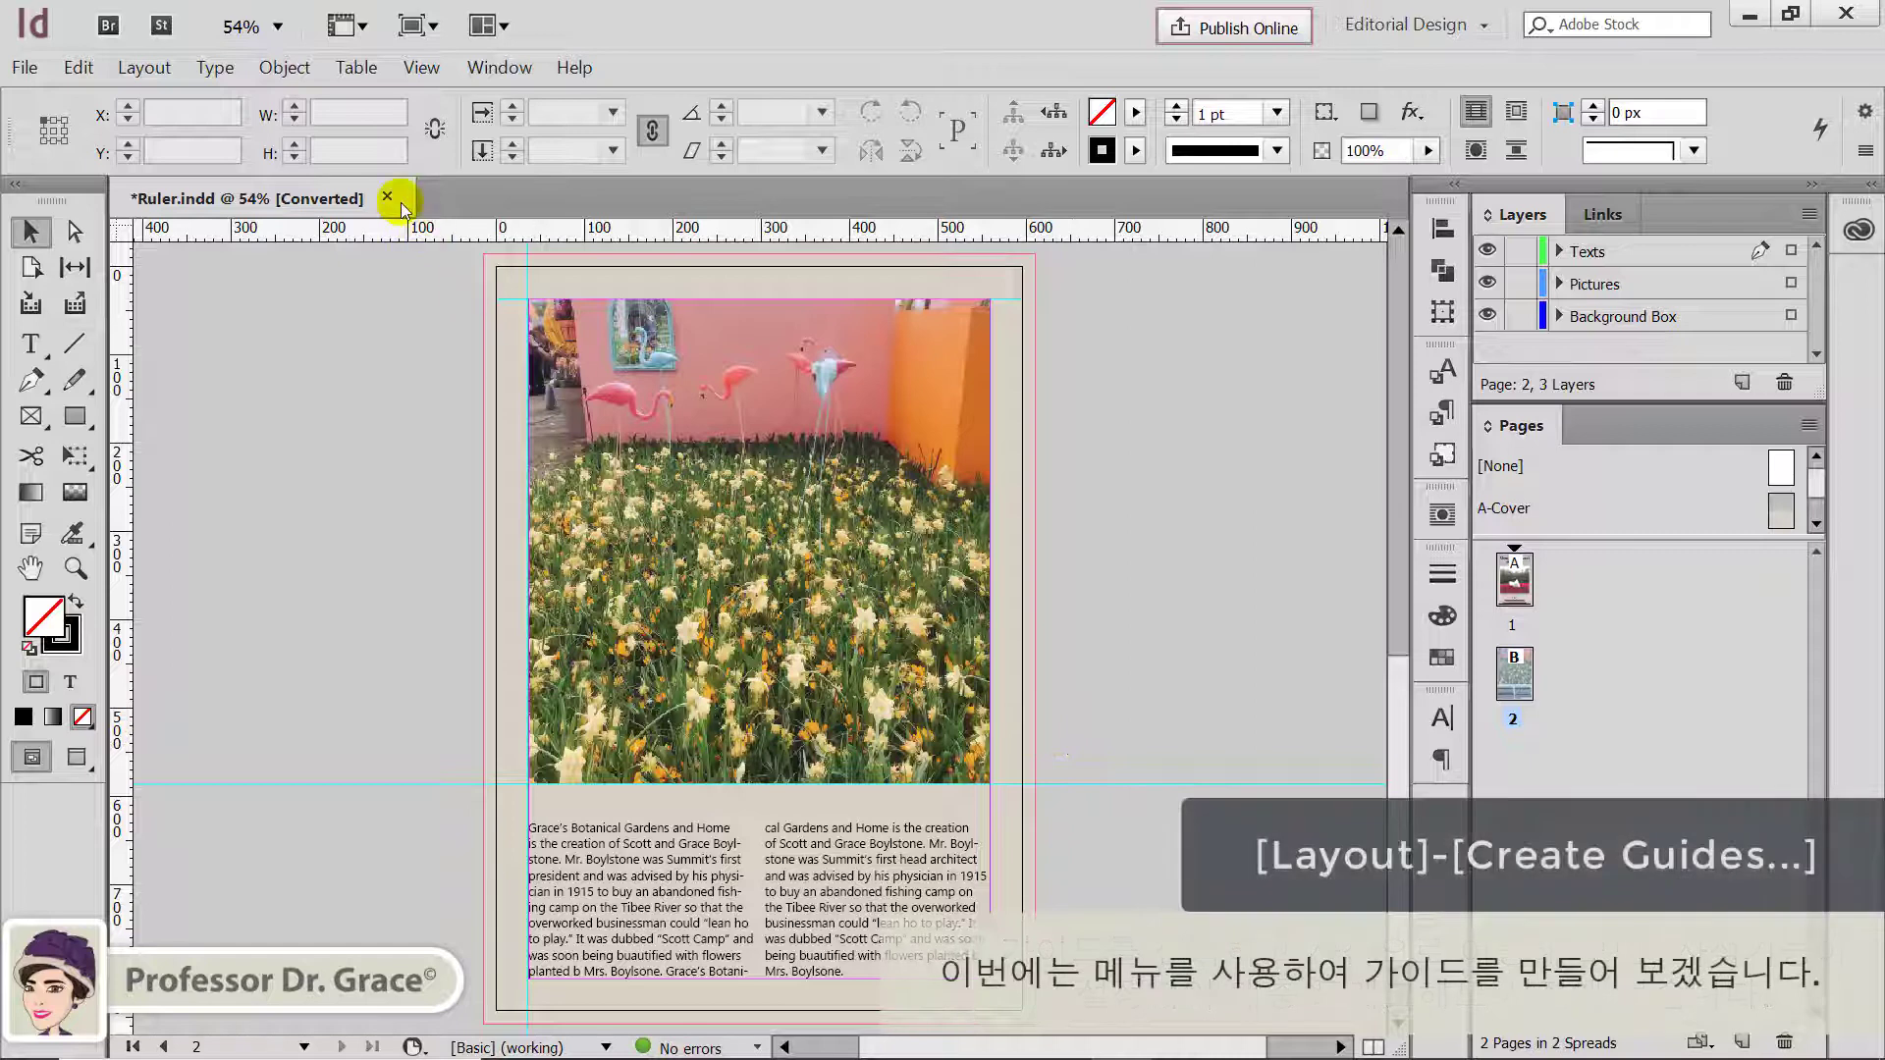
Step: Start creating guides fitted to the page, with 5 rows at a 12 px gutter and 4 columns
left_click(144, 68)
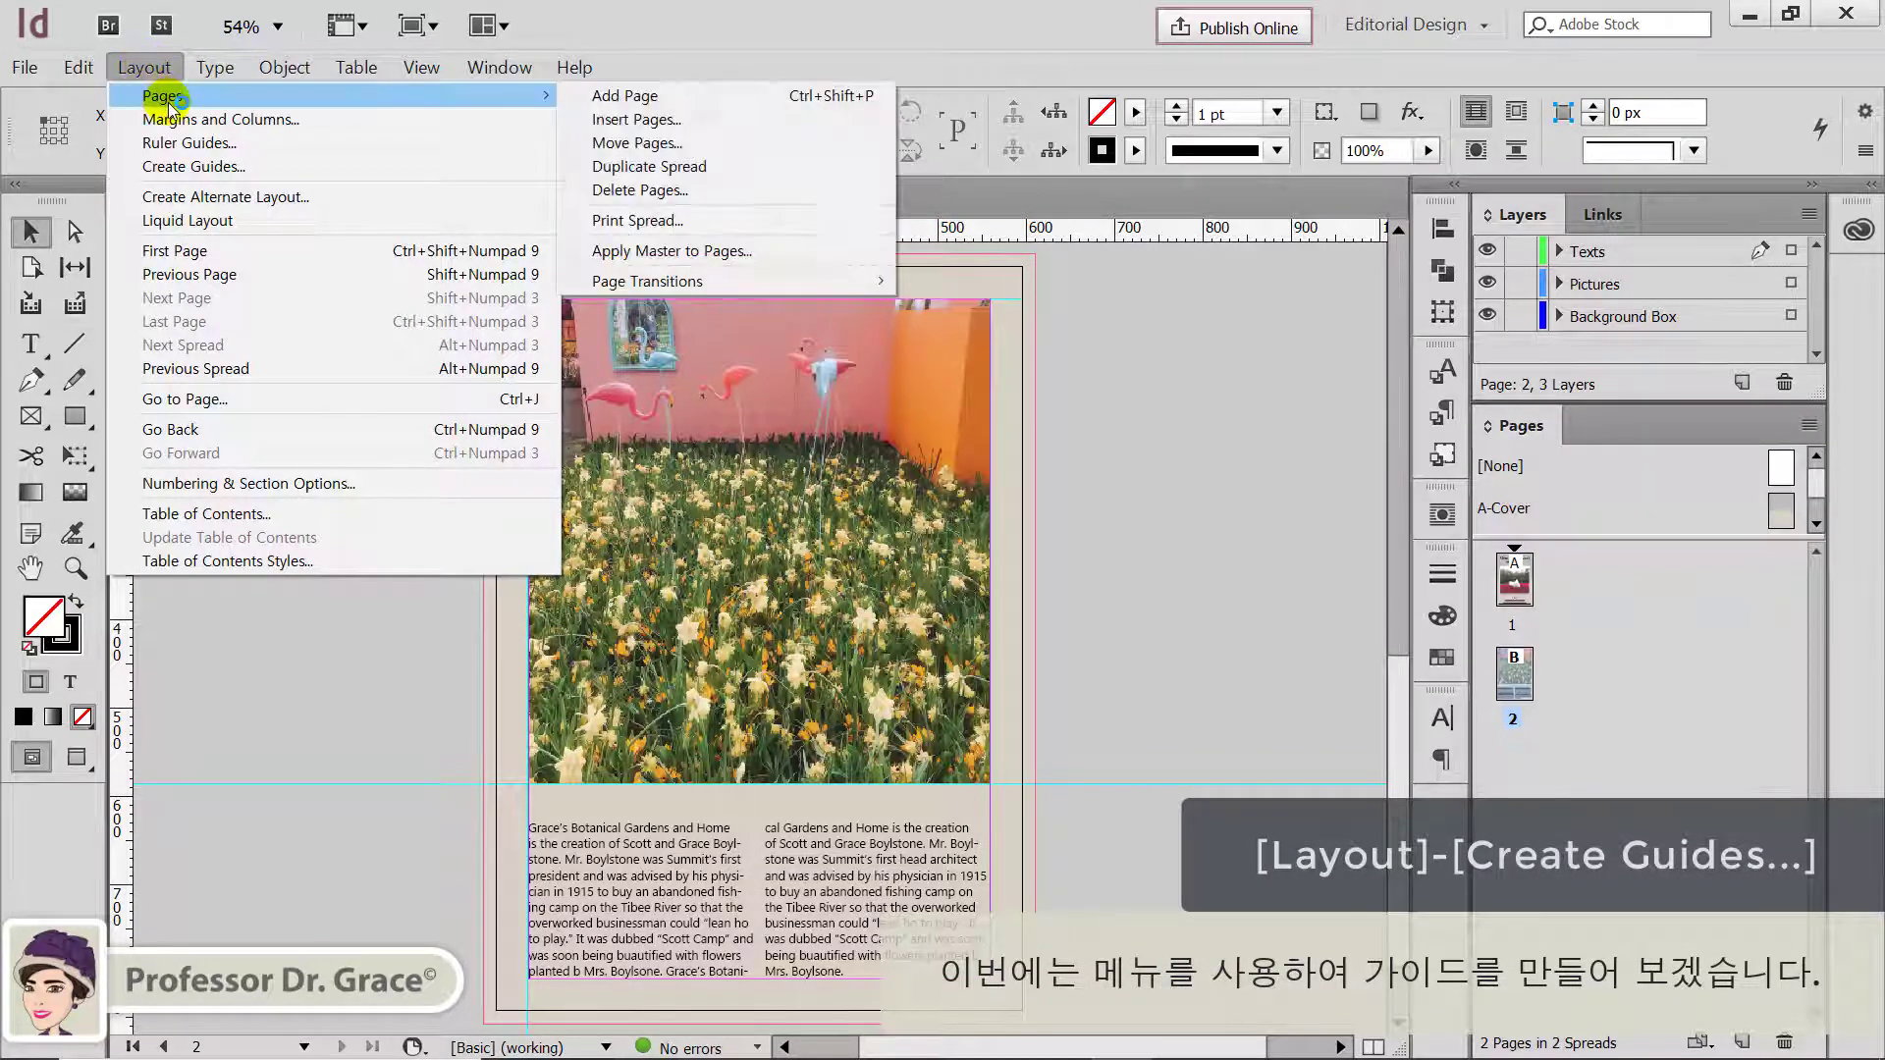
left_click(196, 166)
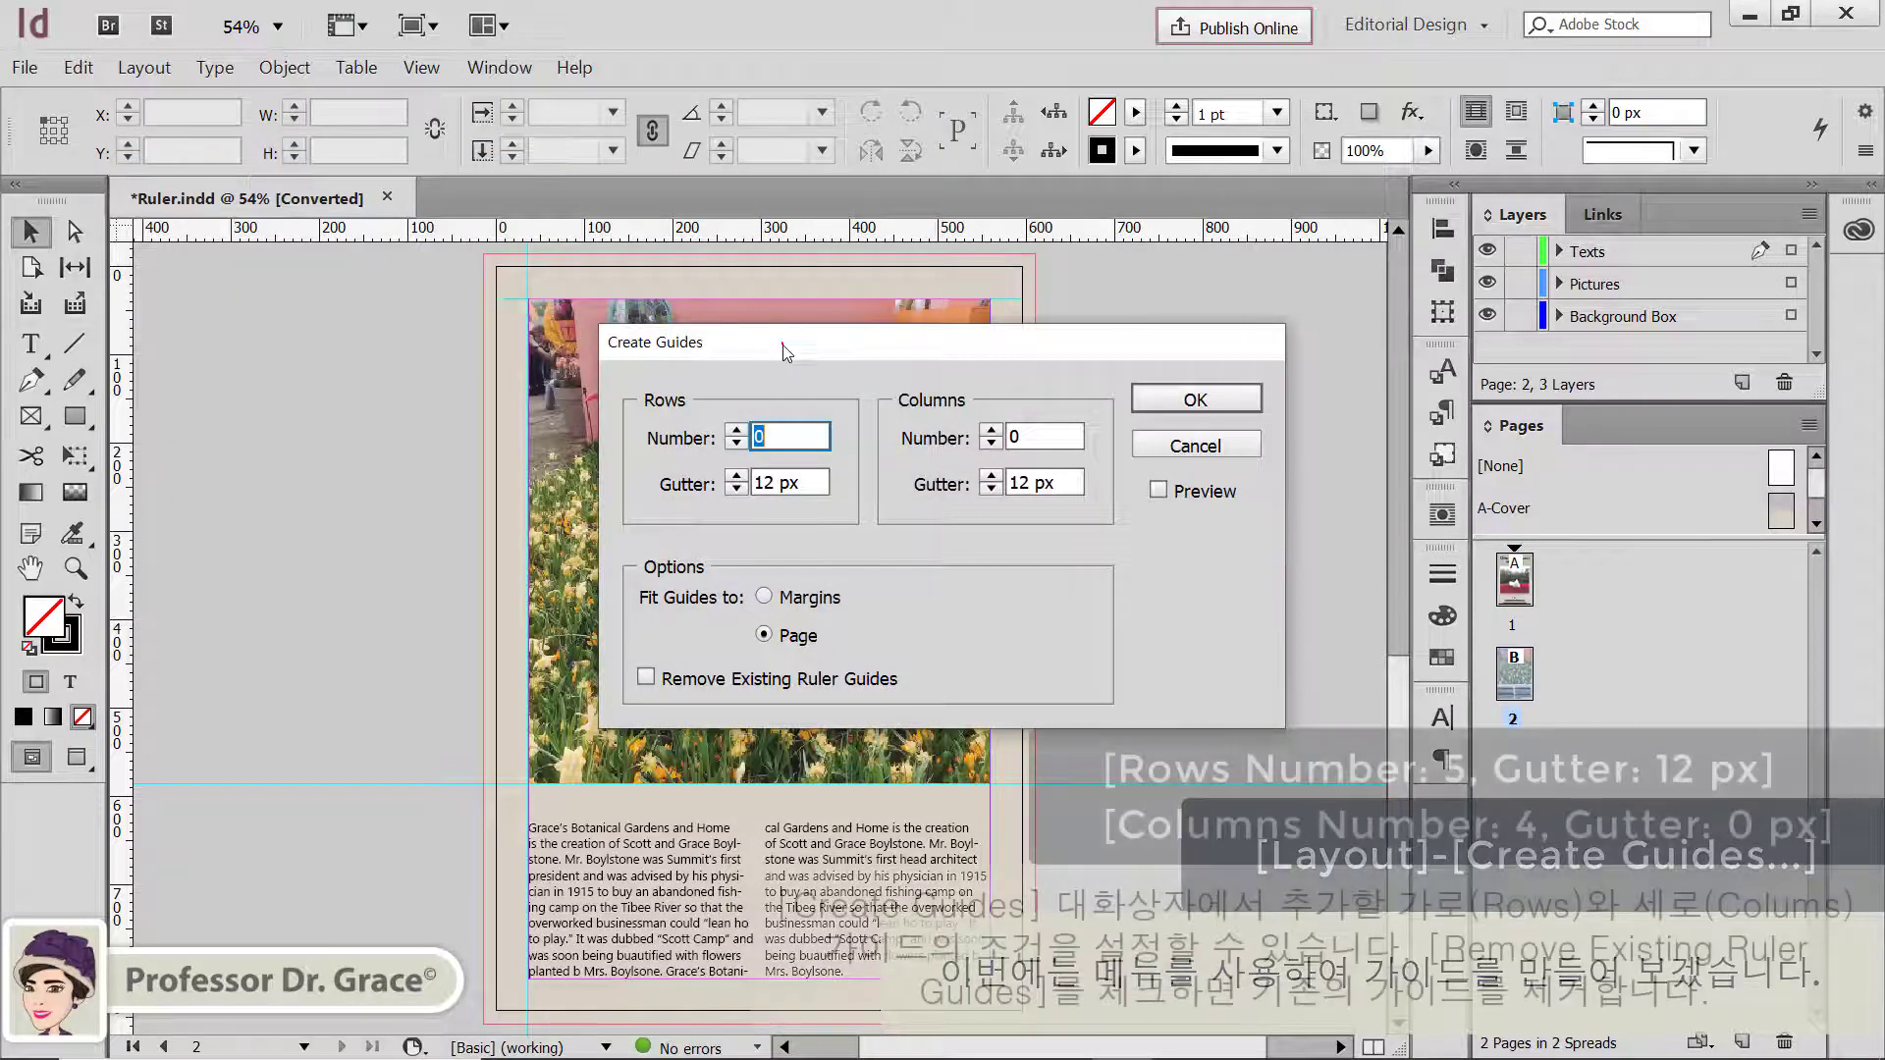
left_click_drag(746, 327, 587, 268)
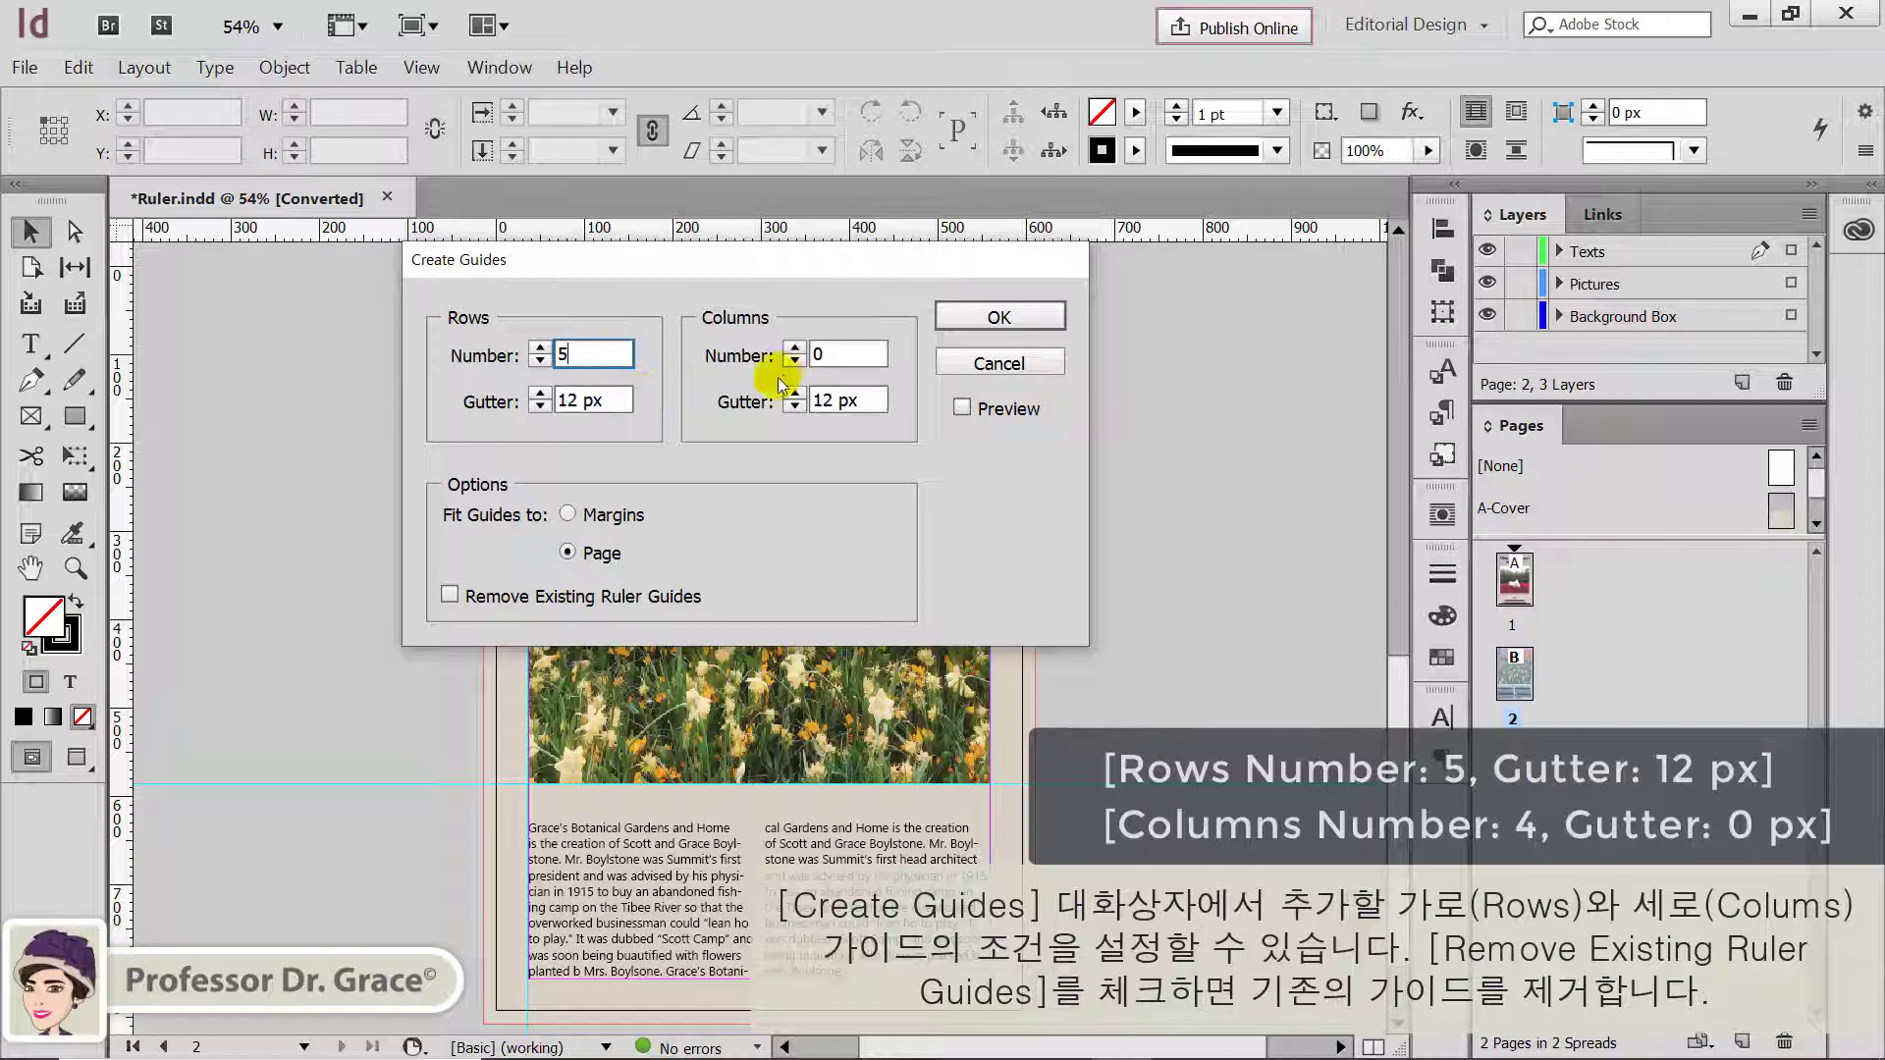
left_click(611, 404)
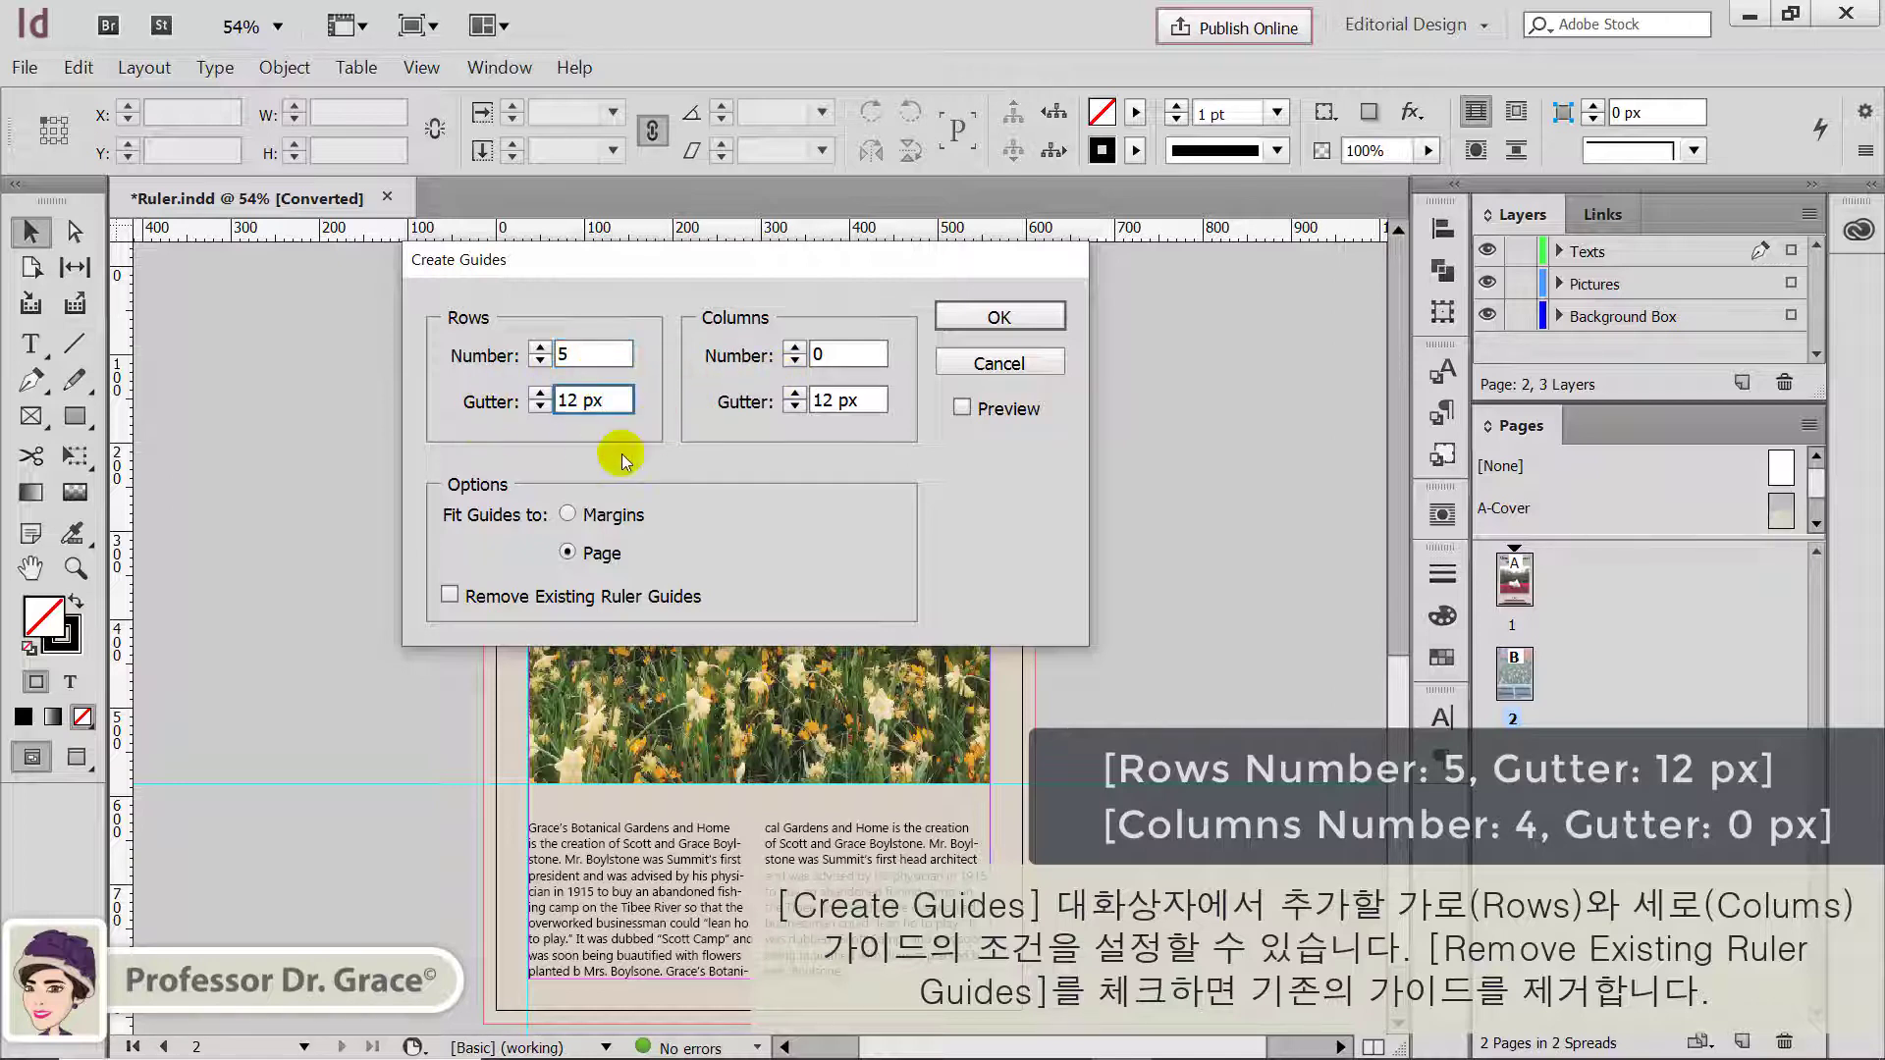
double_click(835, 356)
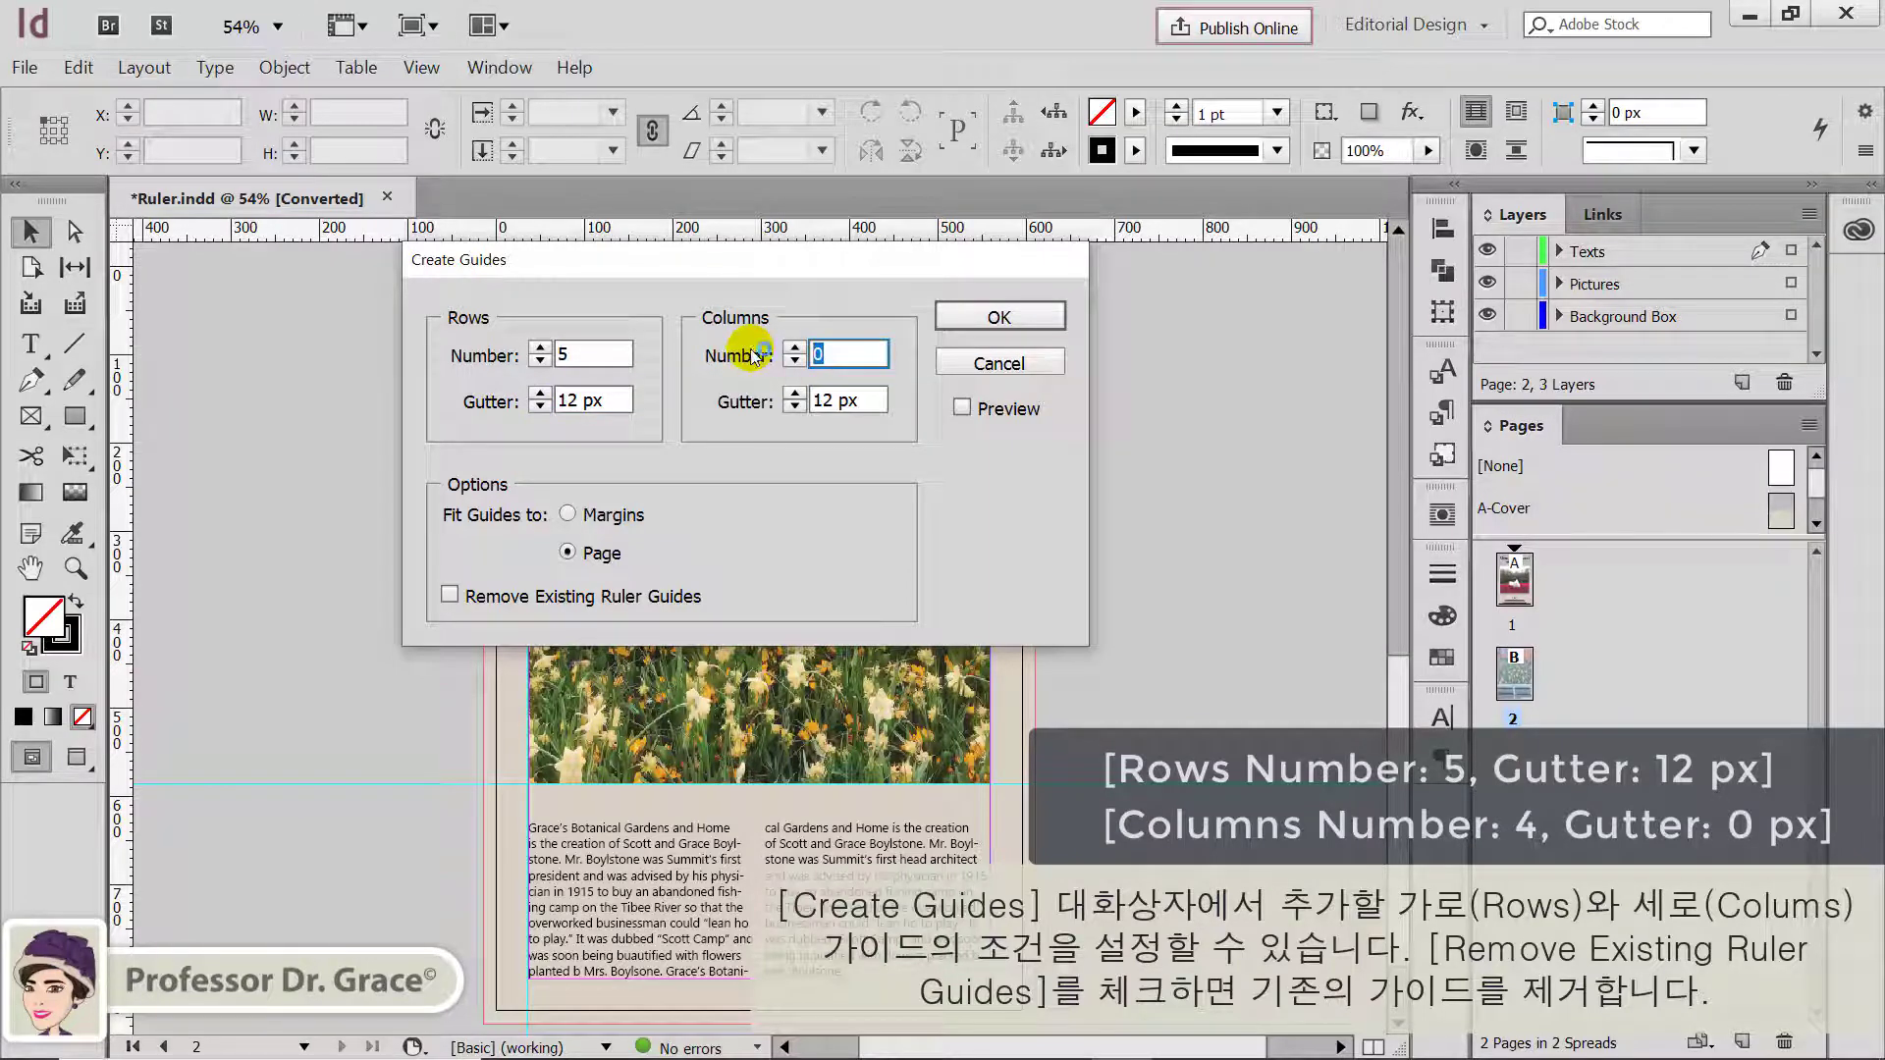
type("4")
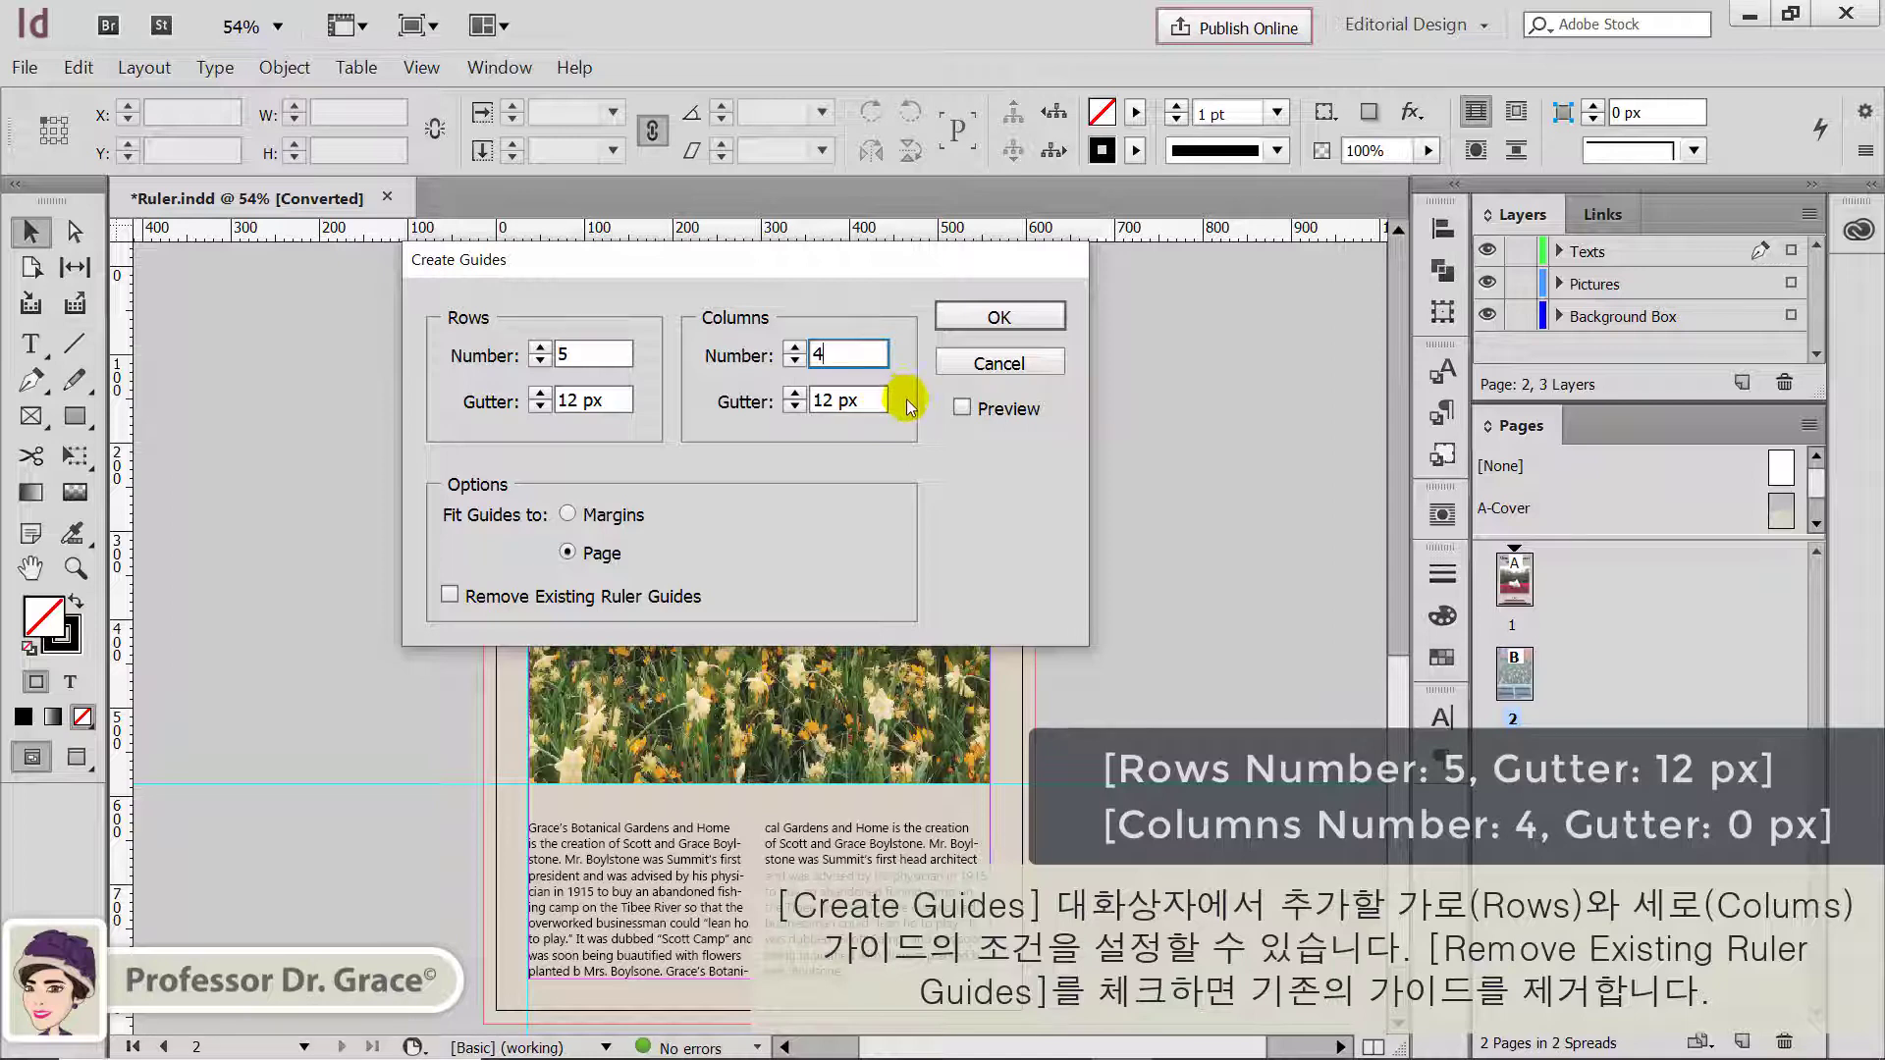
Step: Preview the new guides on the page and set the column gutter to 0 px
left_click(870, 401)
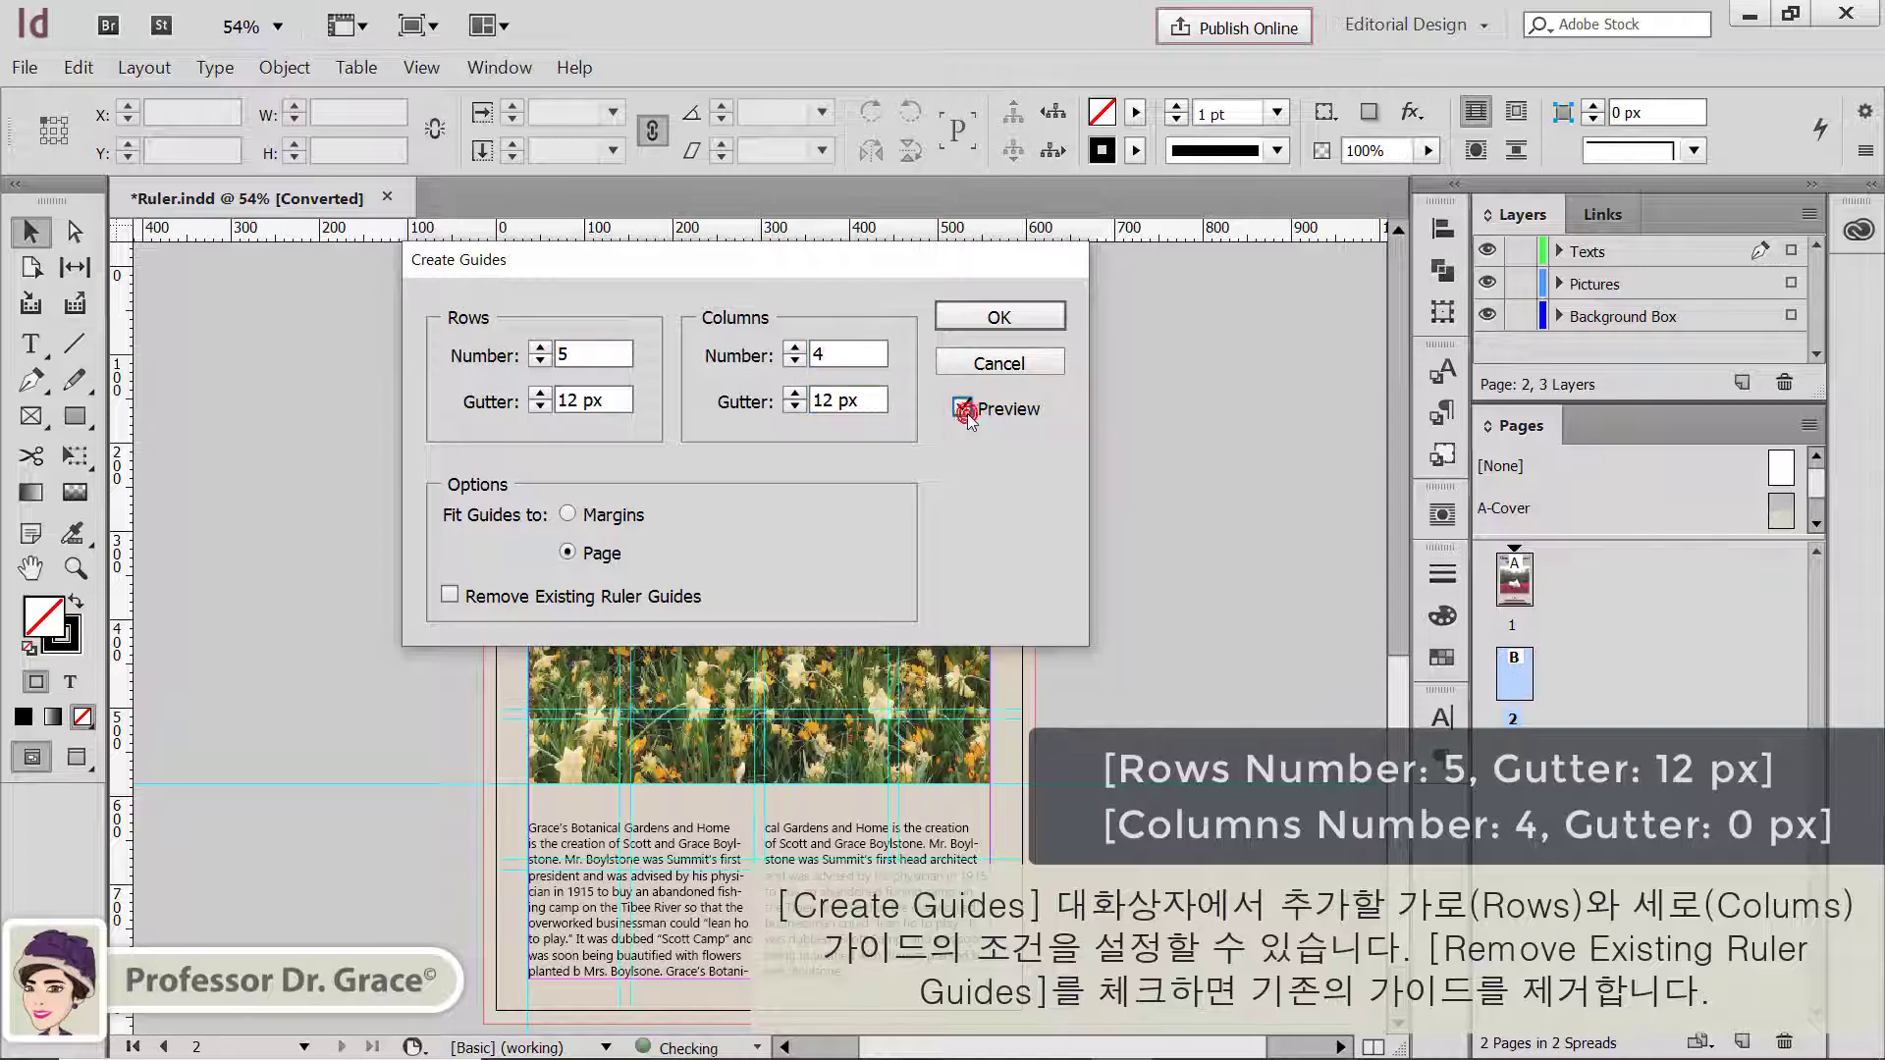
left_click(966, 412)
left_click_drag(728, 257, 714, 66)
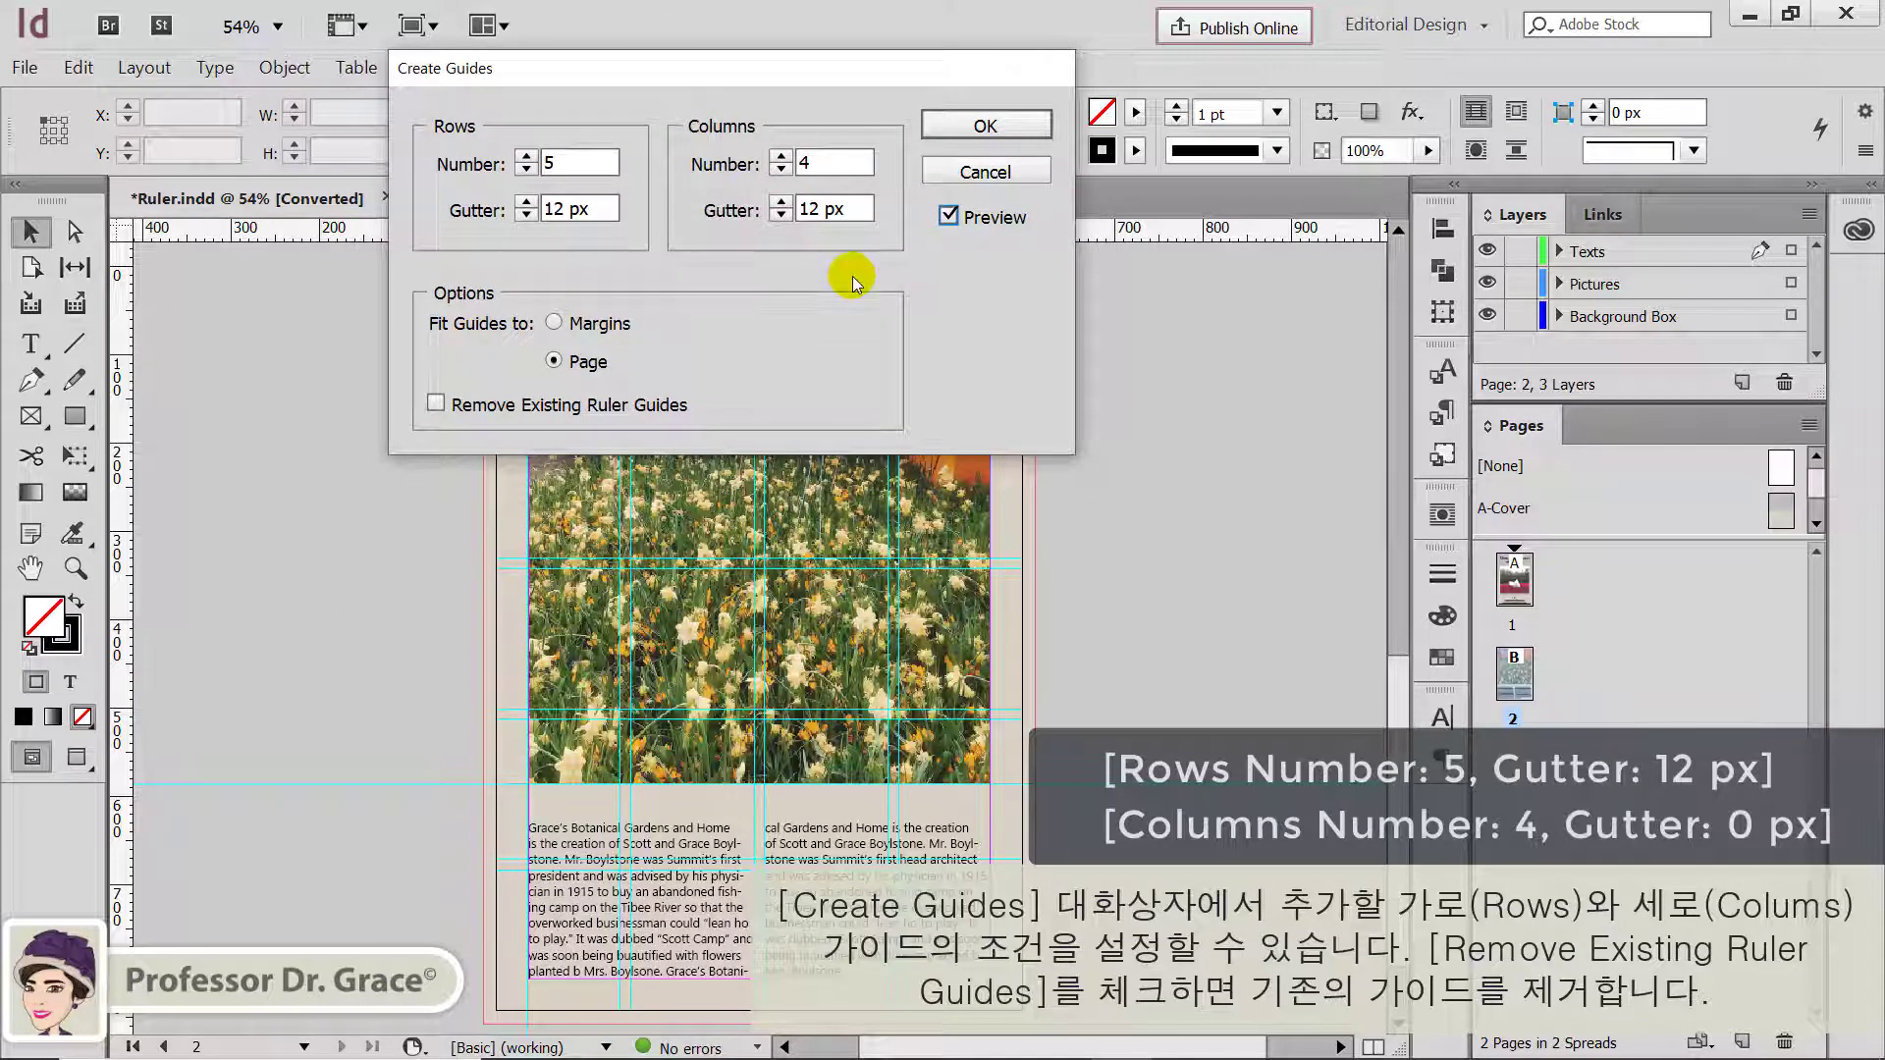
double_click(818, 208)
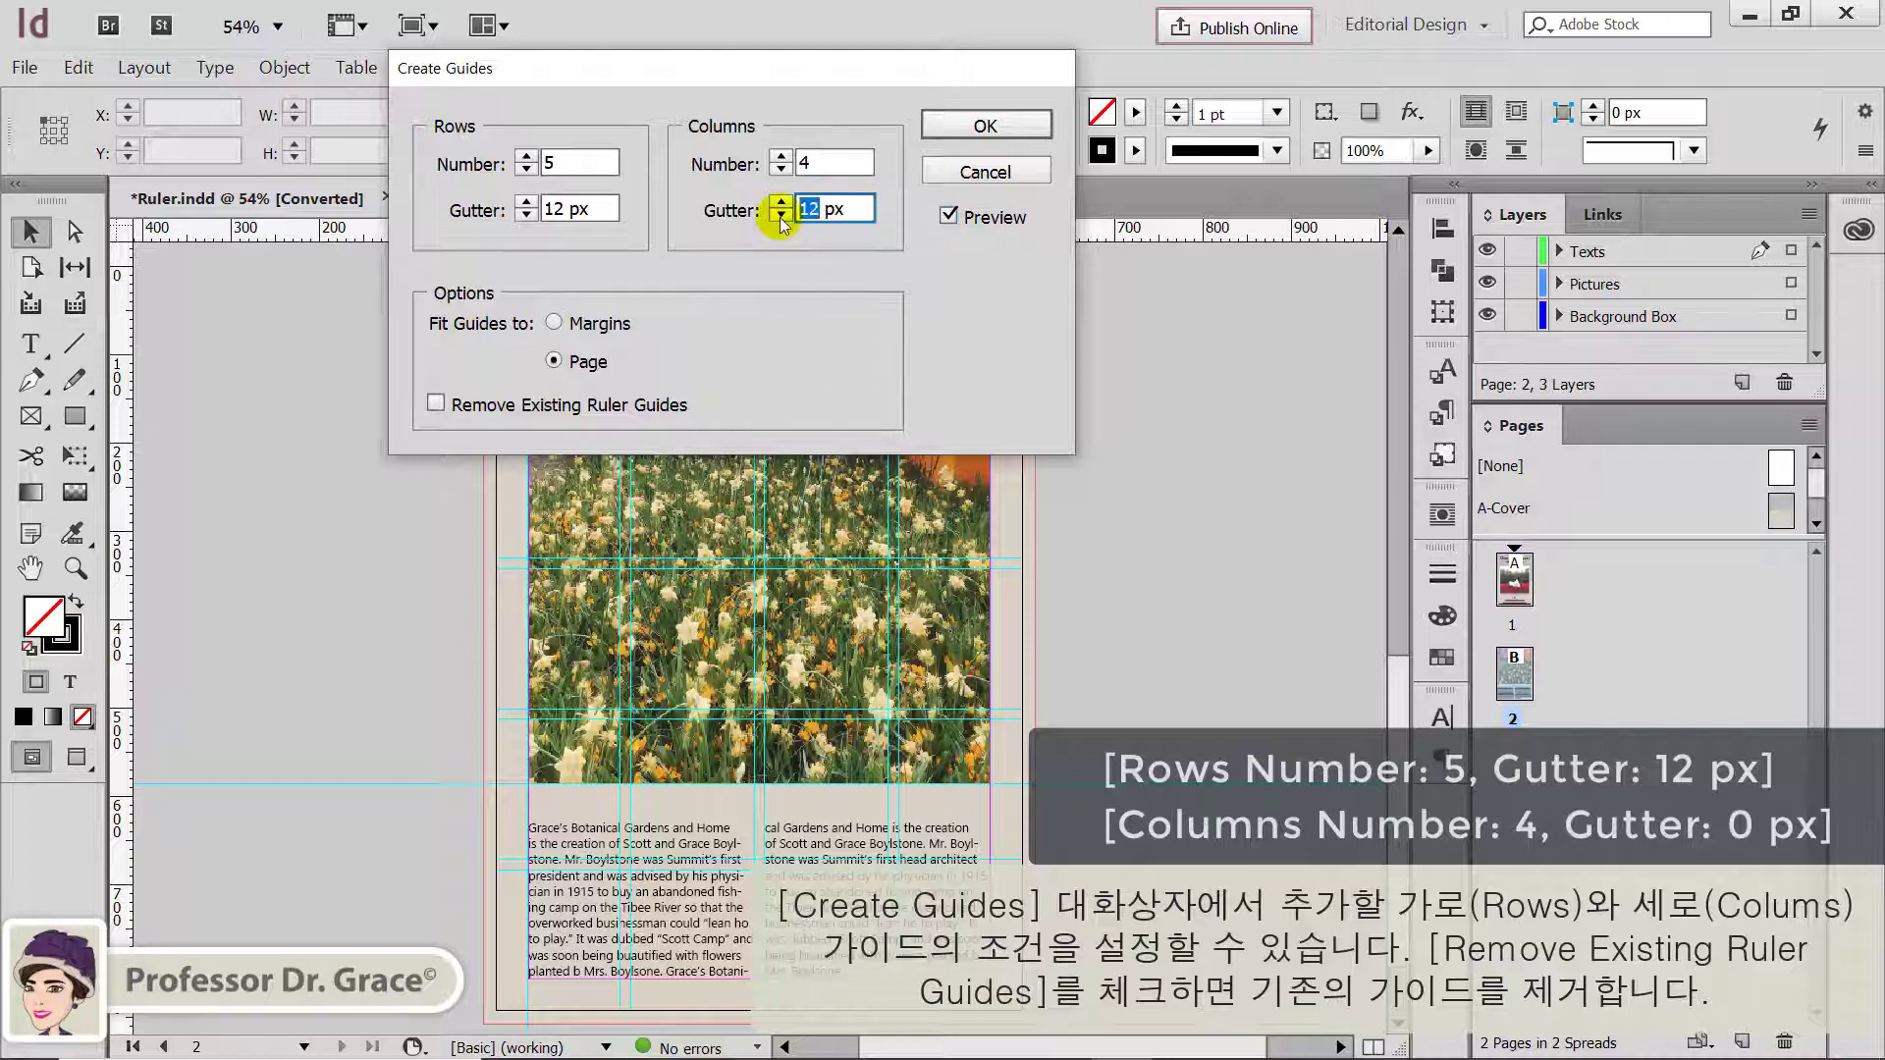
type("0")
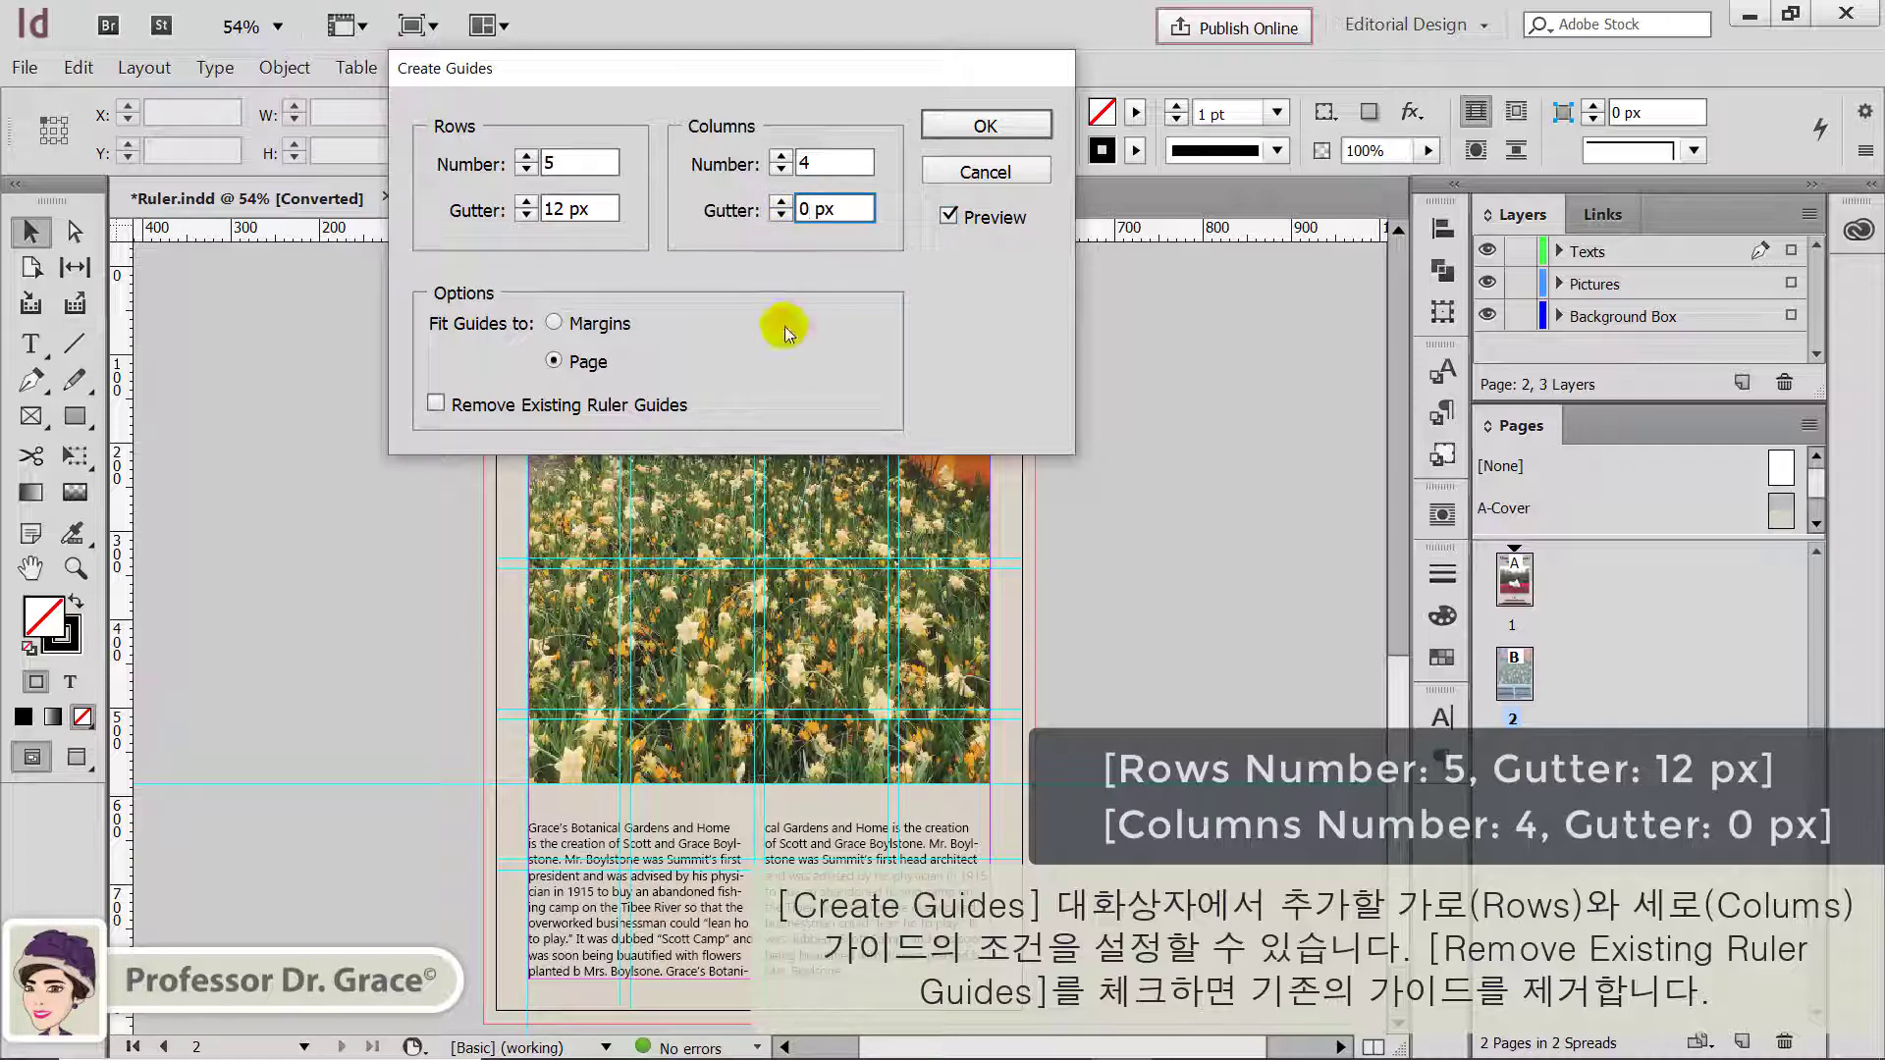
Step: Remove the existing ruler guides and create the page-fitted guides in 5 rows and 4 columns
left_click(848, 169)
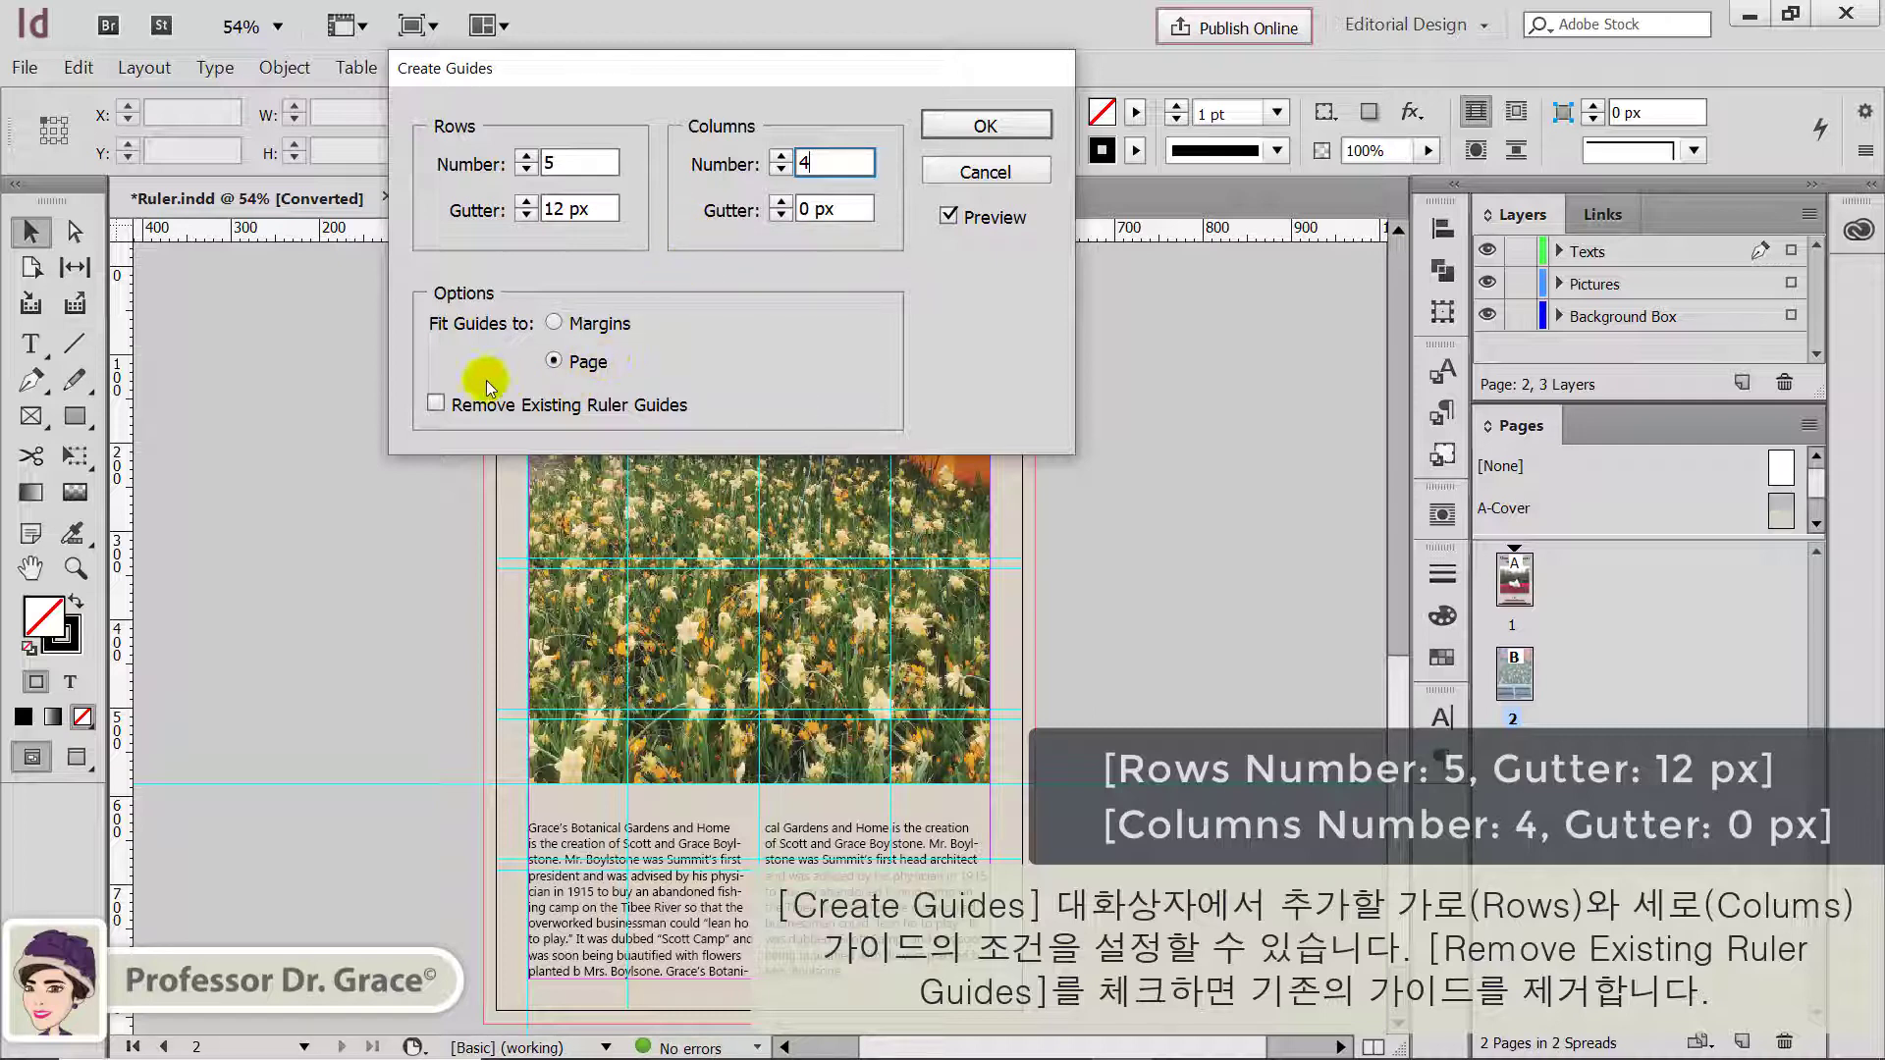
left_click(435, 403)
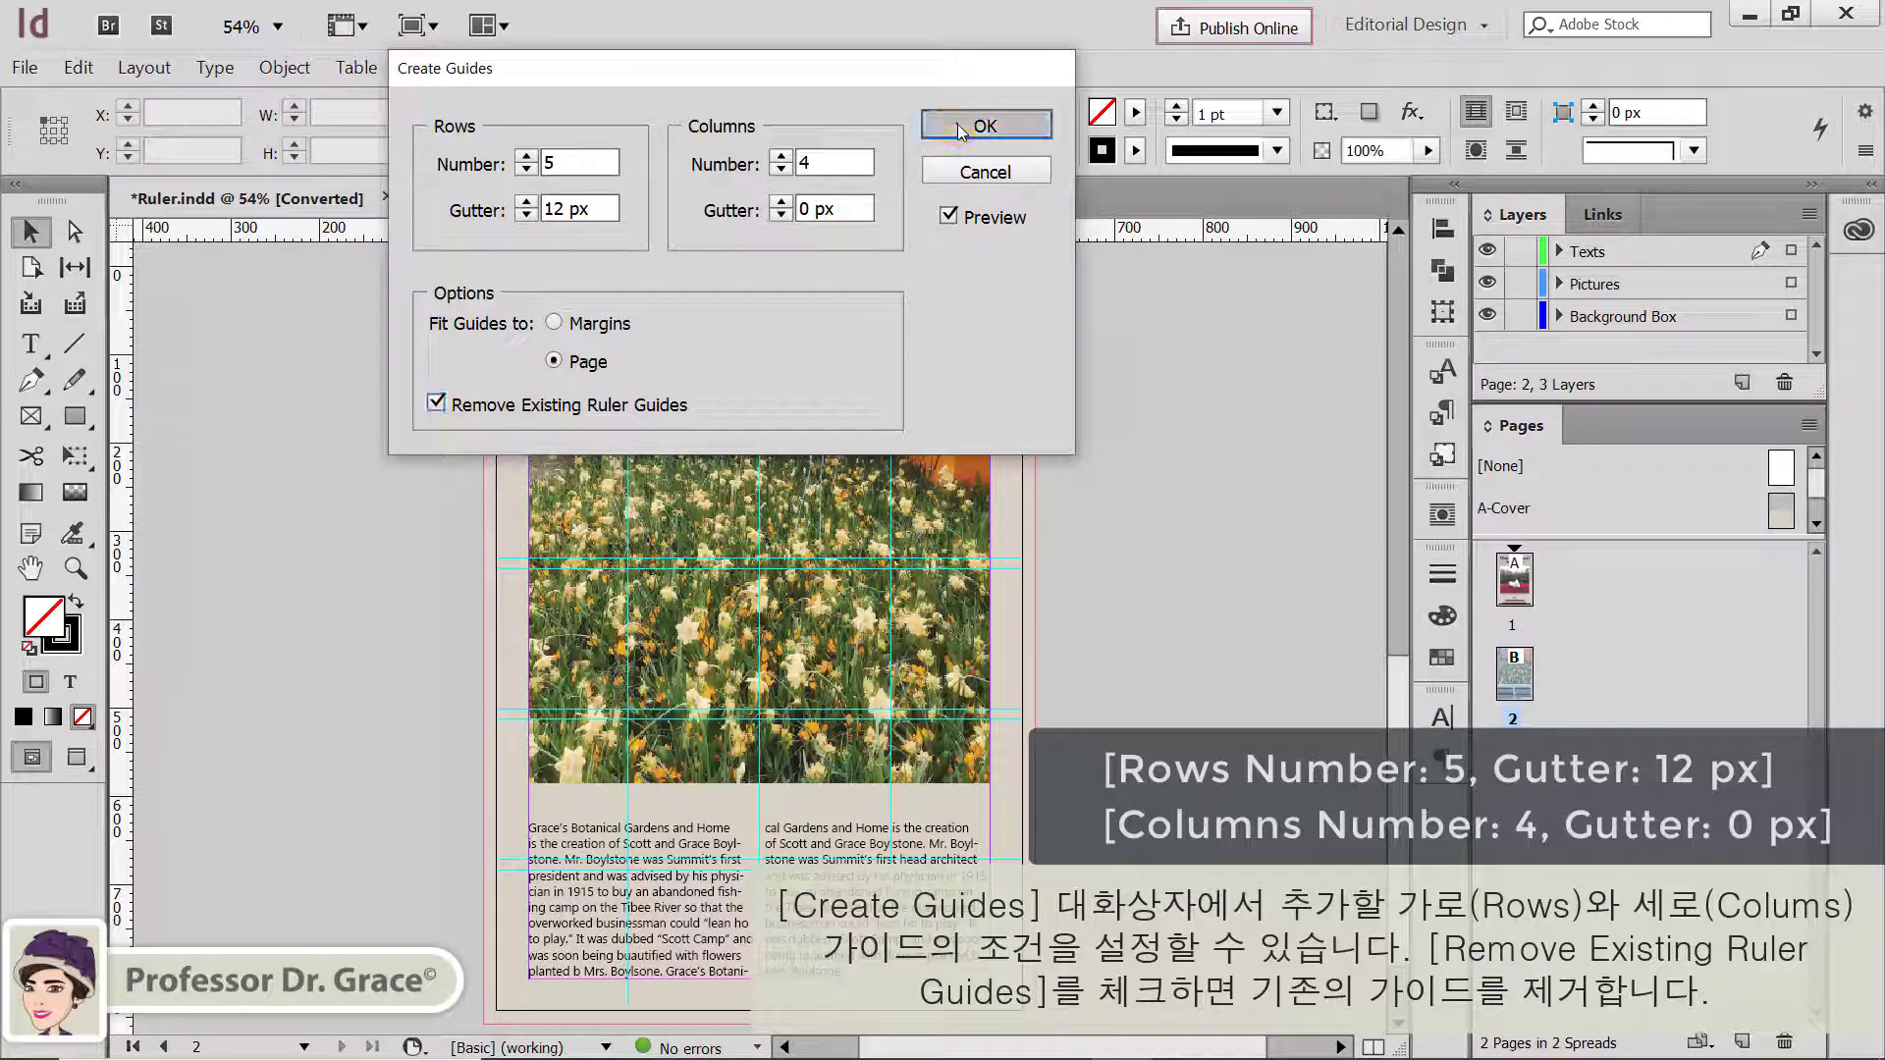
left_click(985, 124)
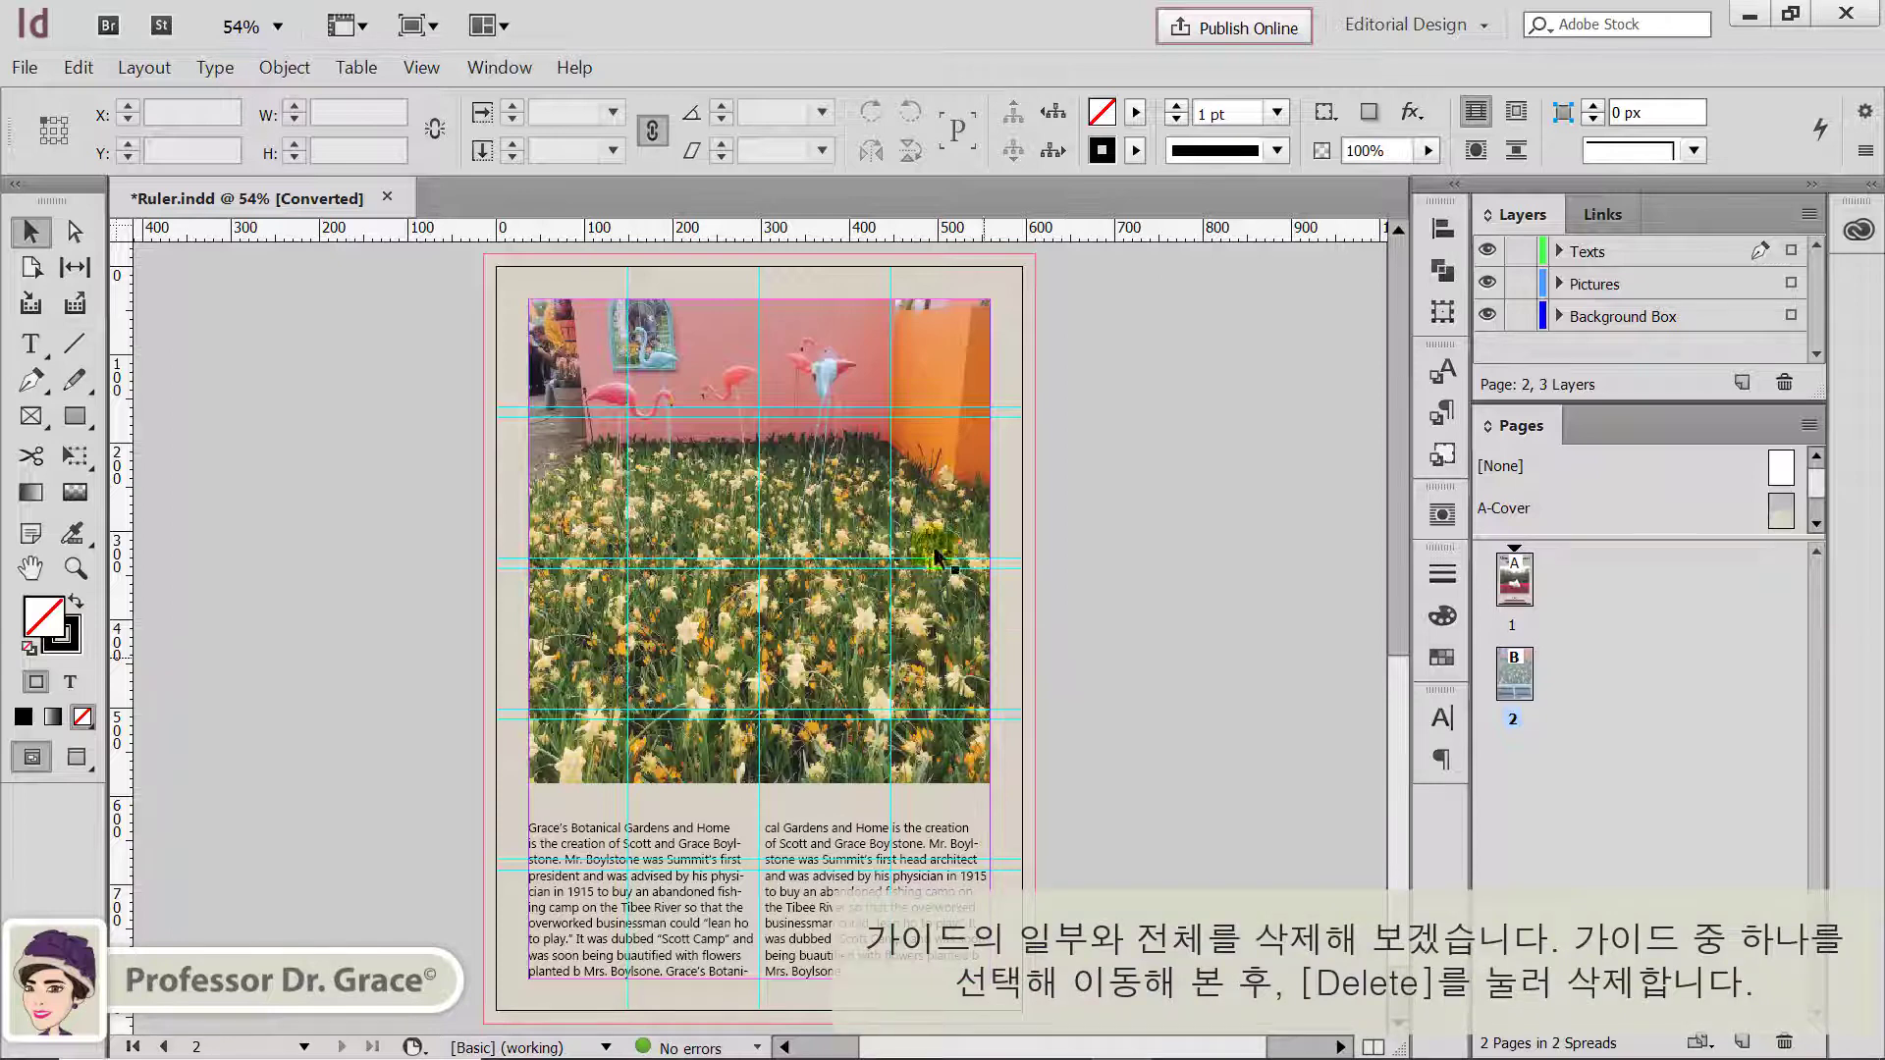
Step: Move the rightmost vertical guide on page 2 to about X 464 px and delete that guide
left_click(889, 366)
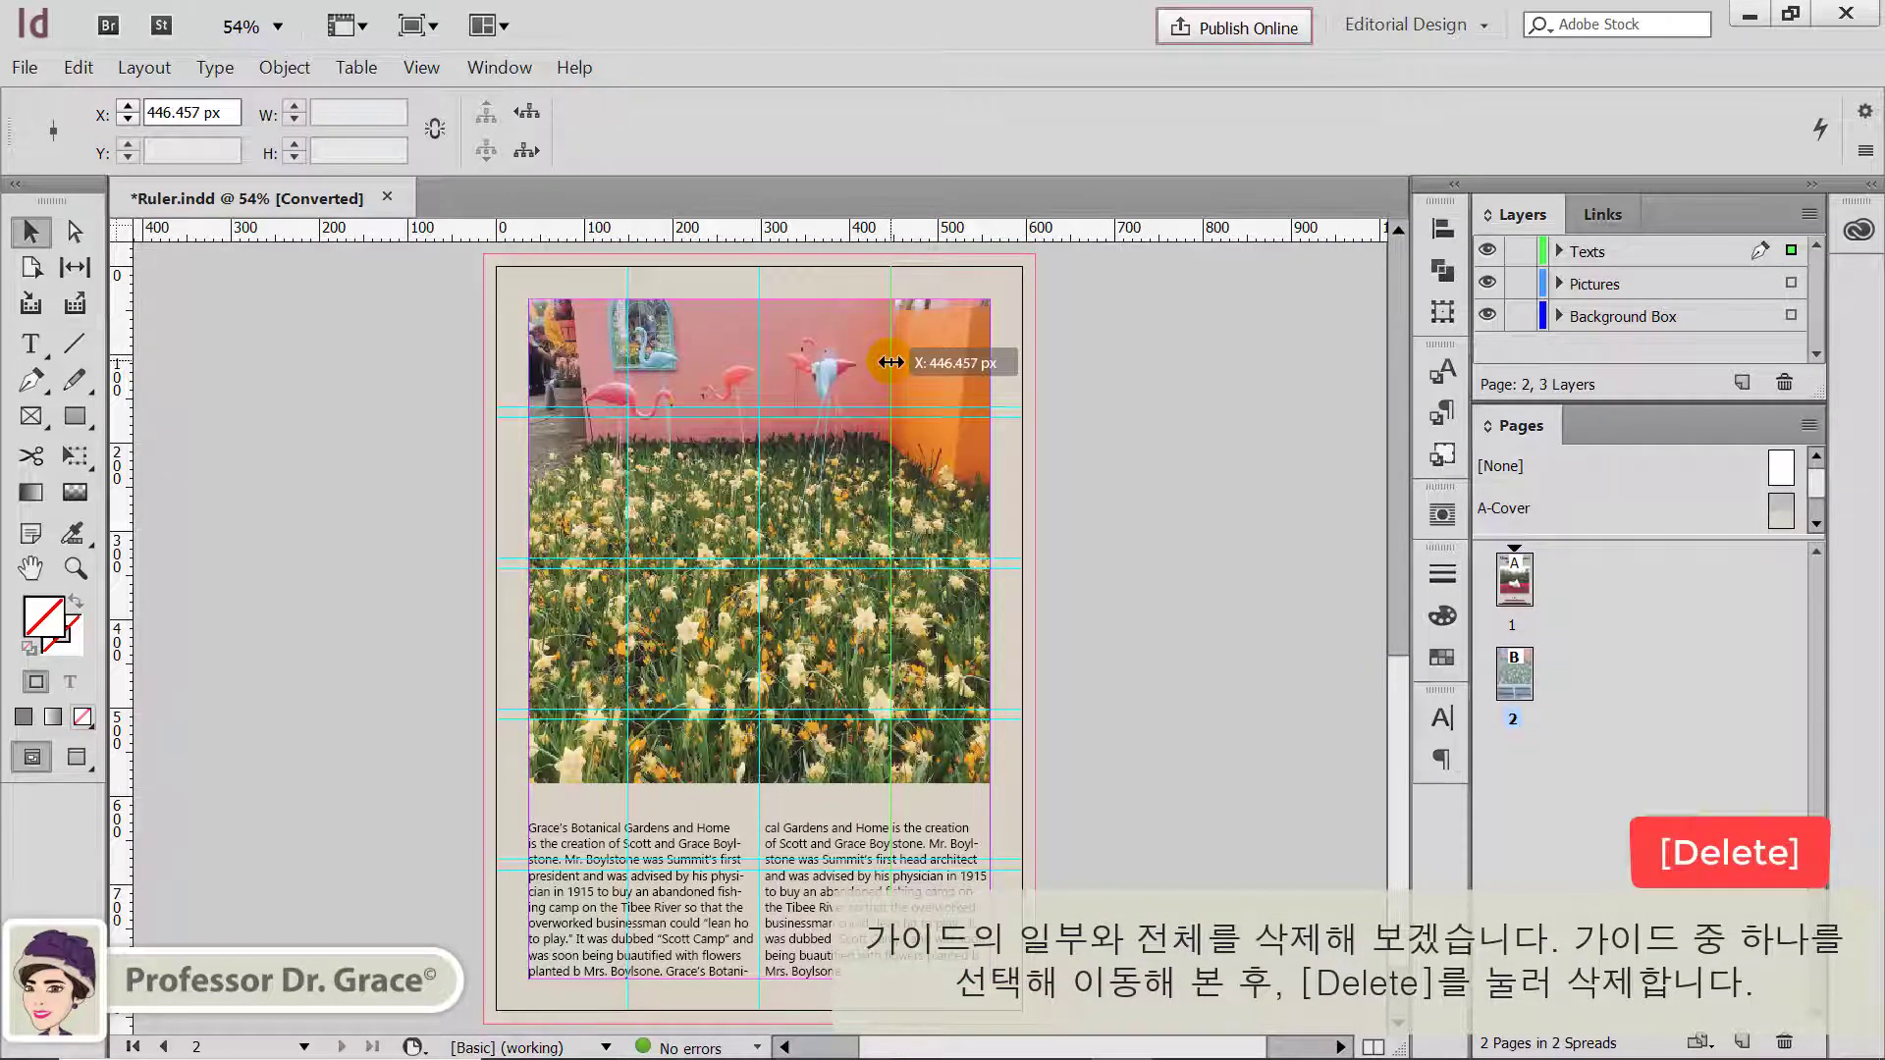
left_click_drag(890, 362, 905, 360)
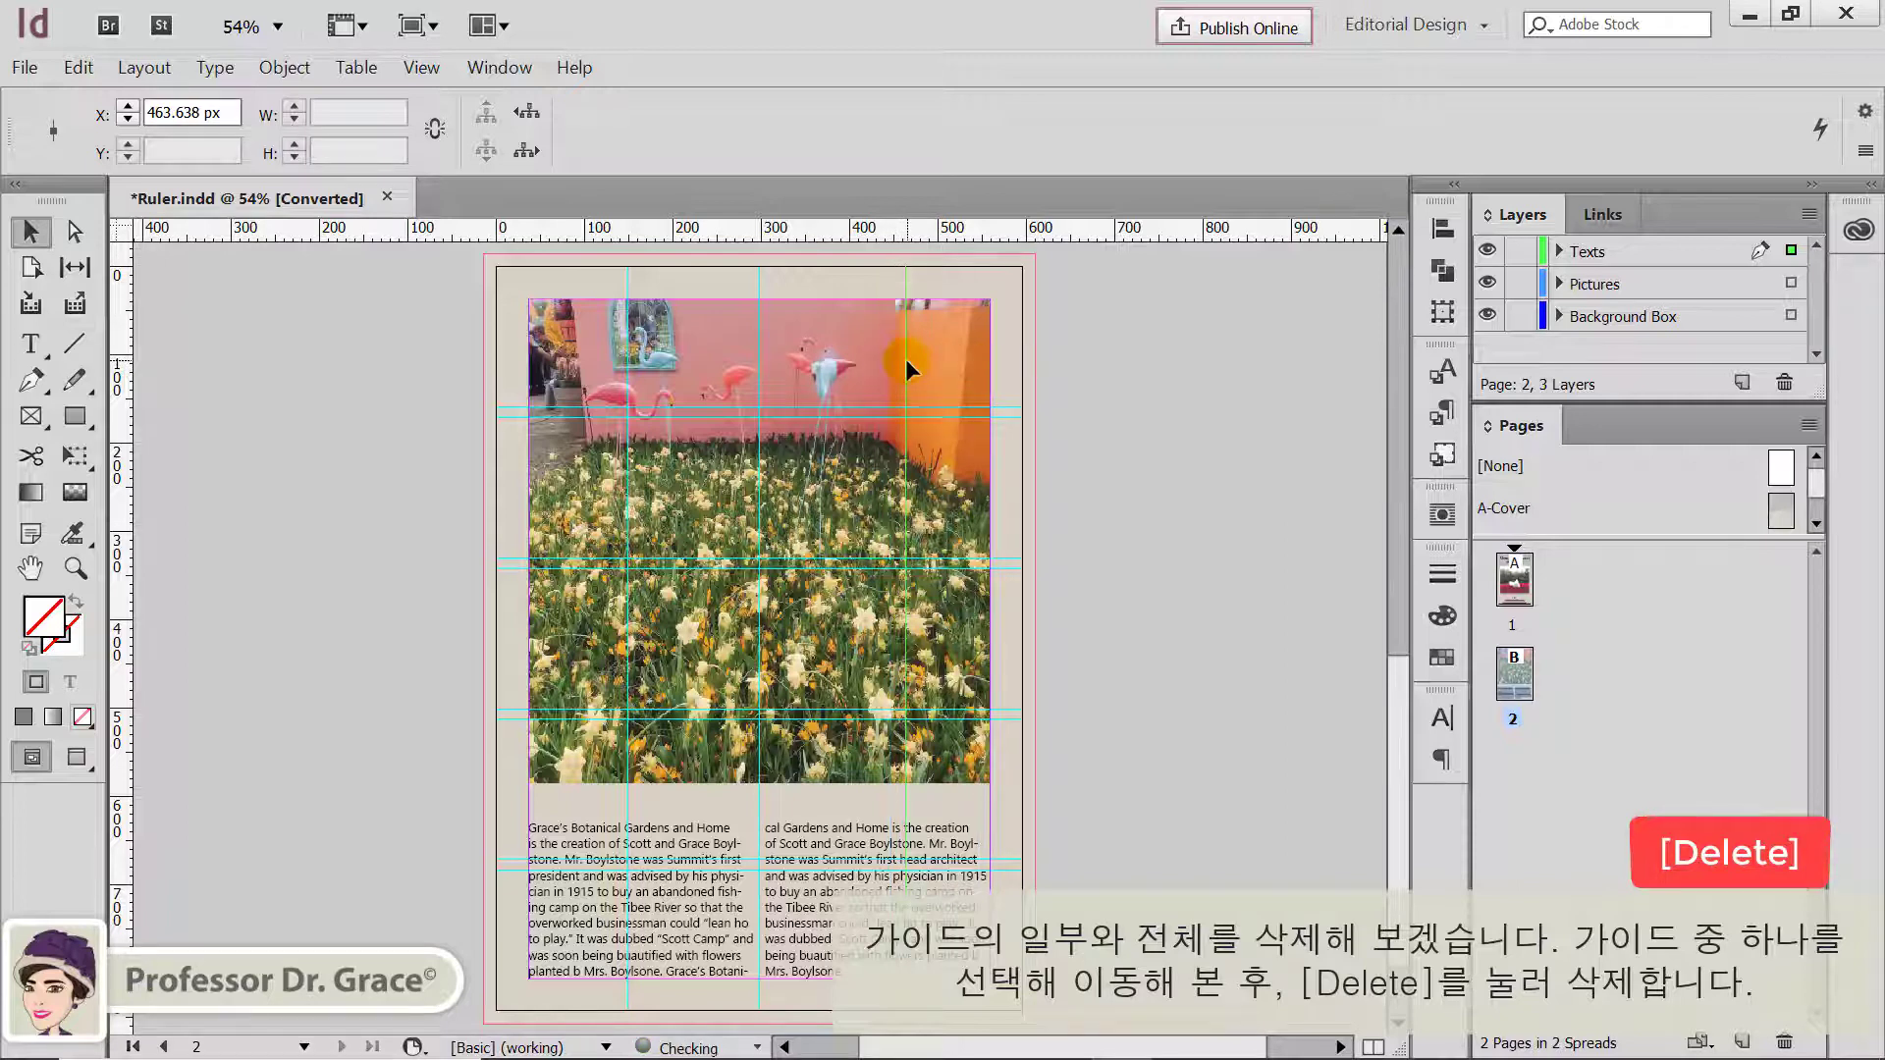
key("Delete")
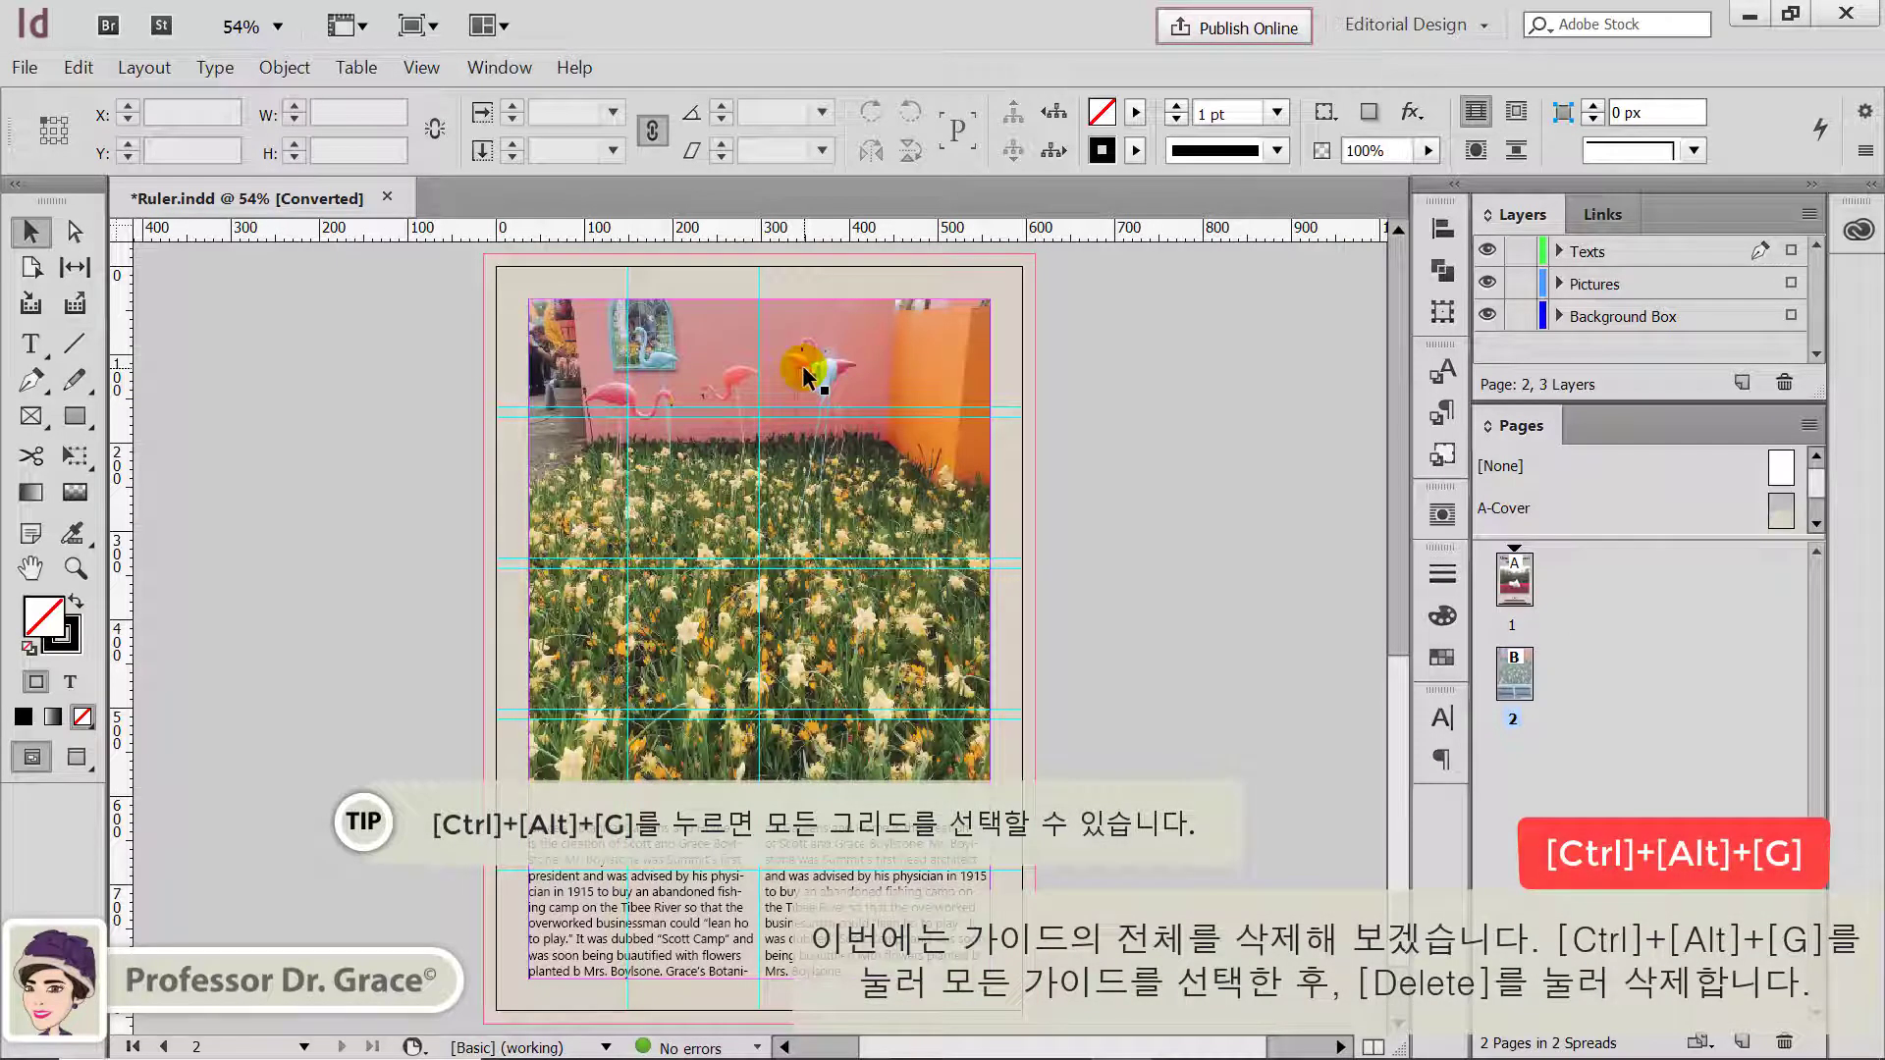
Step: Select all remaining ruler guides on page 2 at once and delete them
key("ctrl+alt+g")
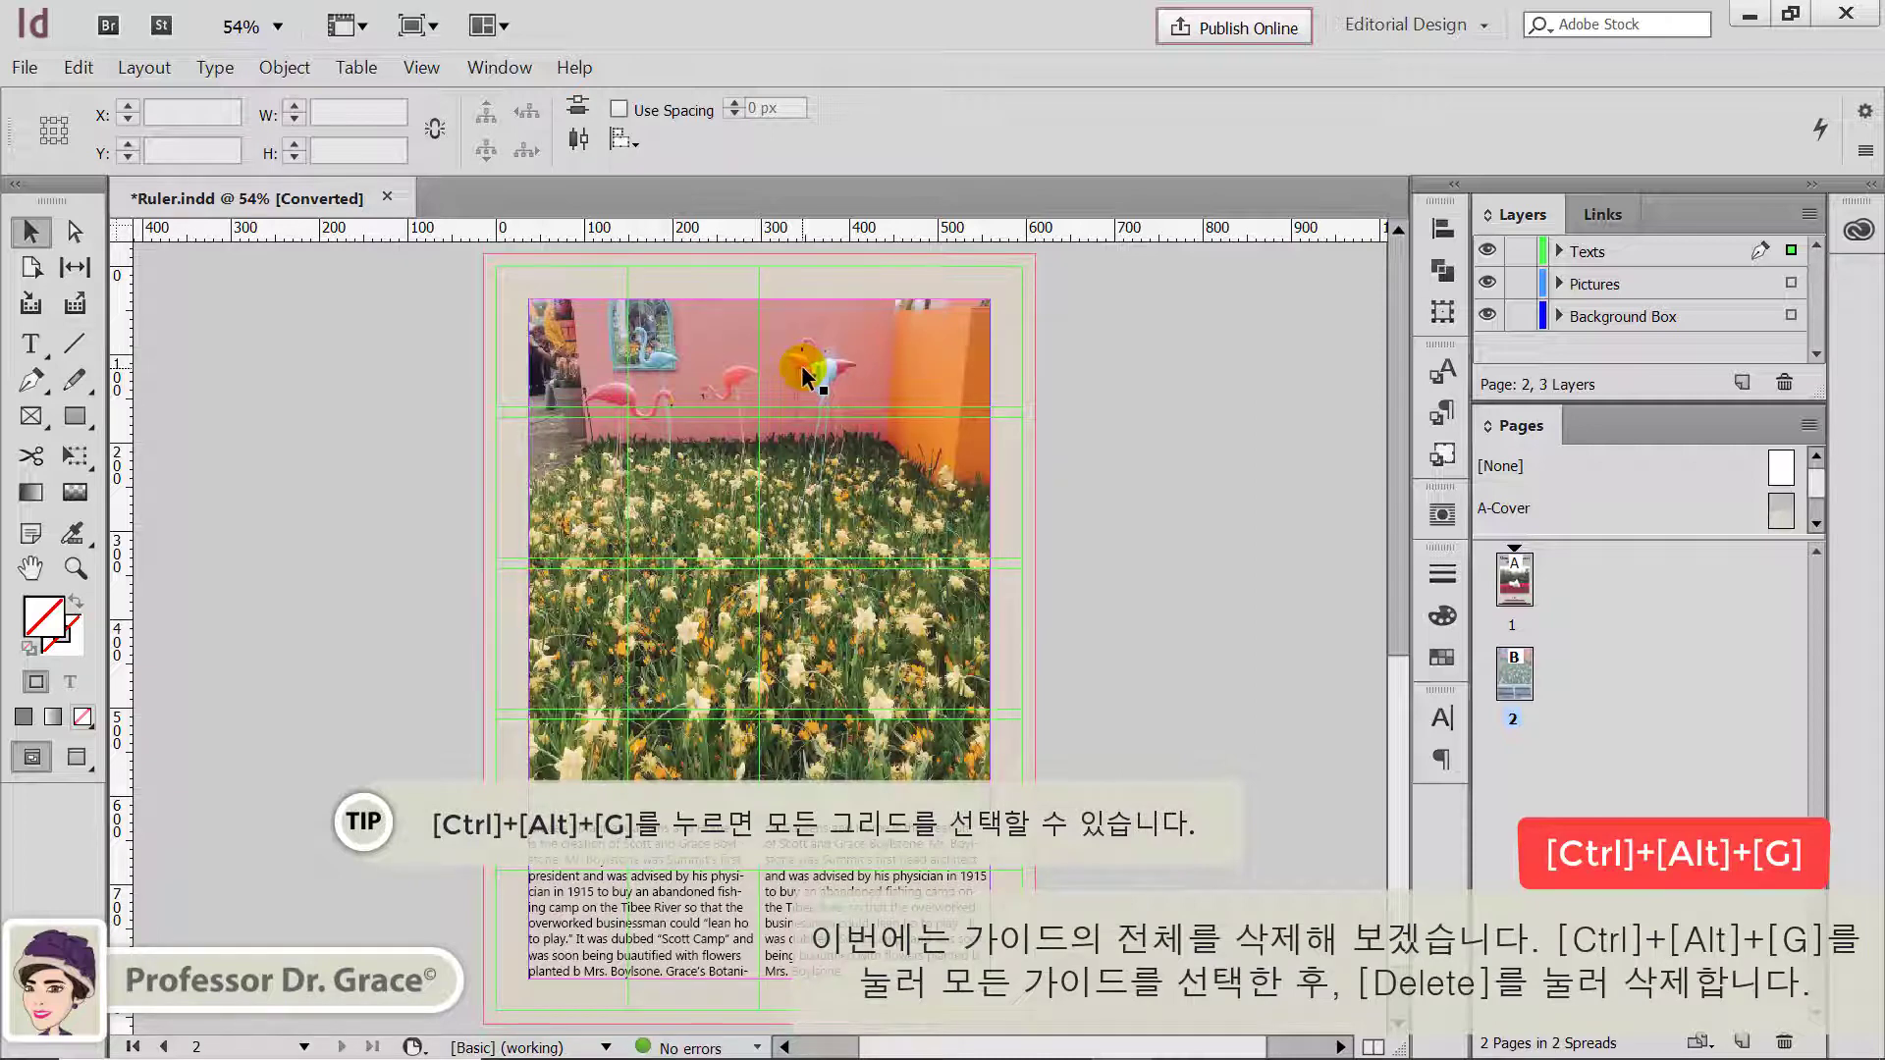
key("Delete")
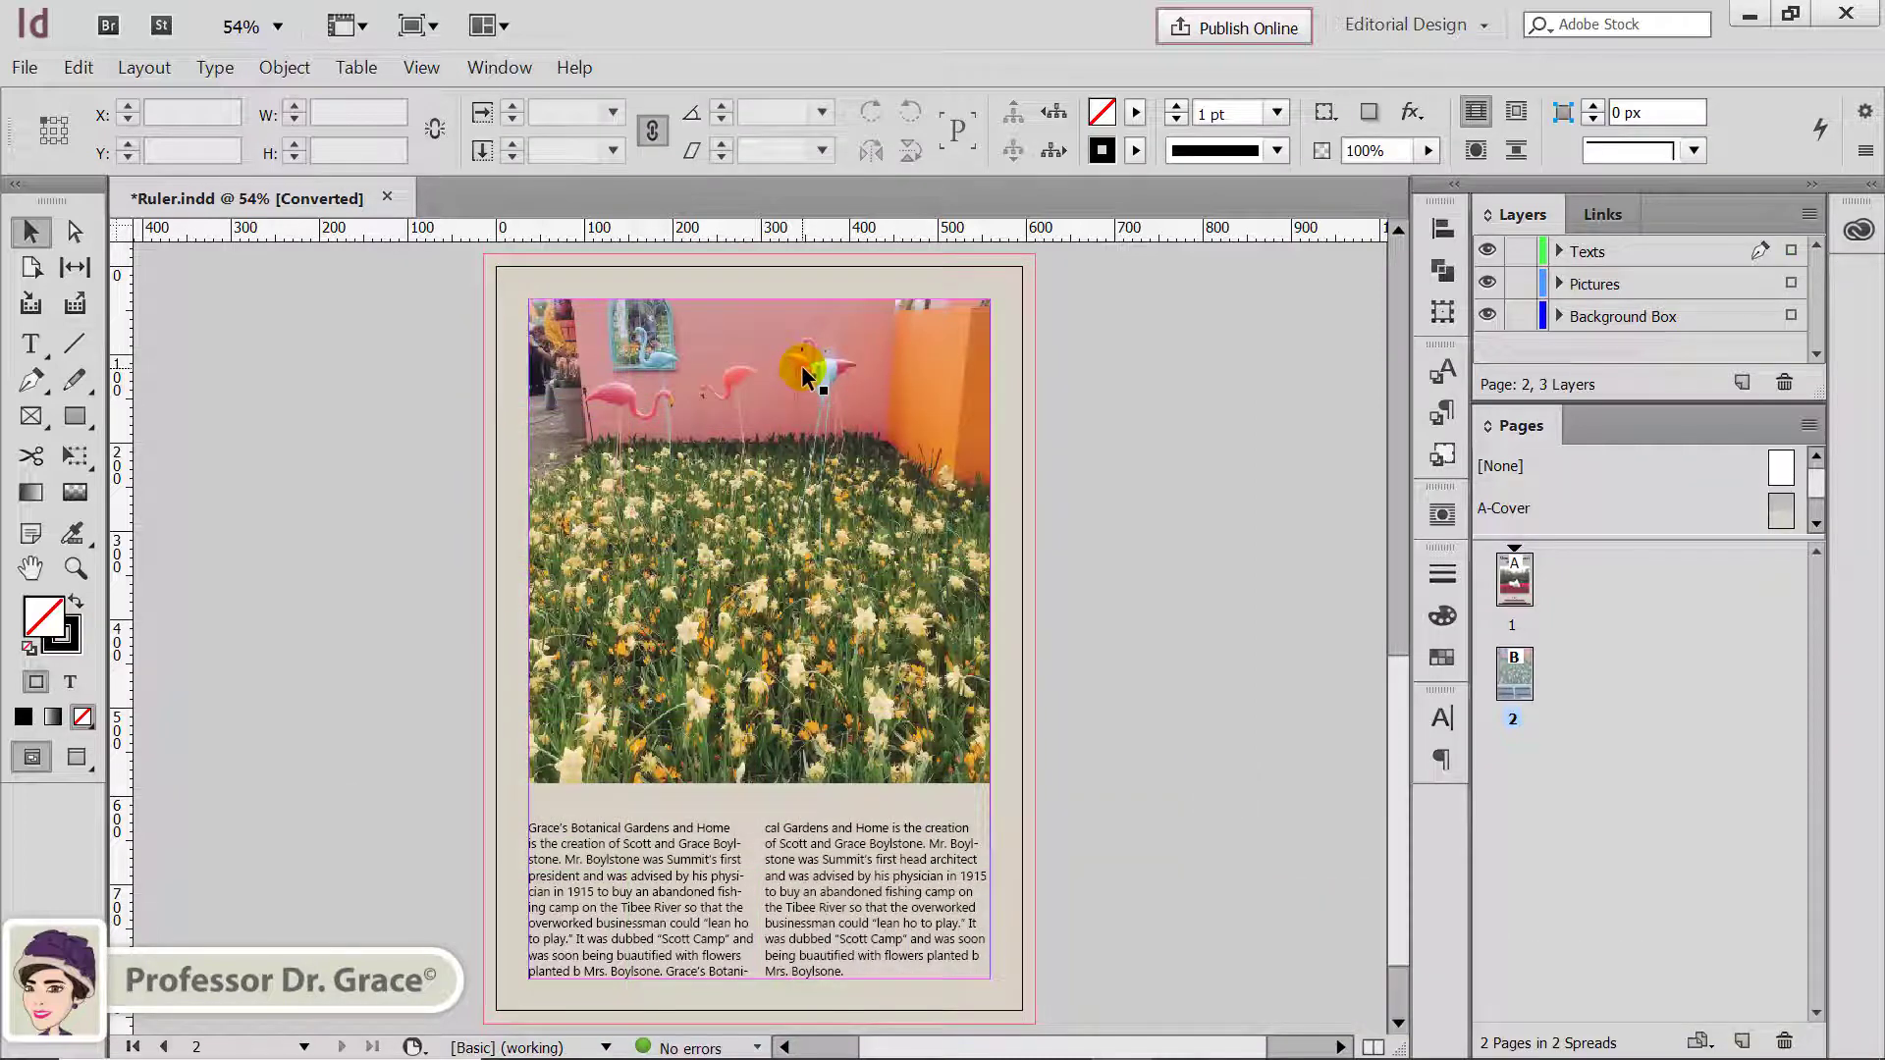
left_click(1173, 460)
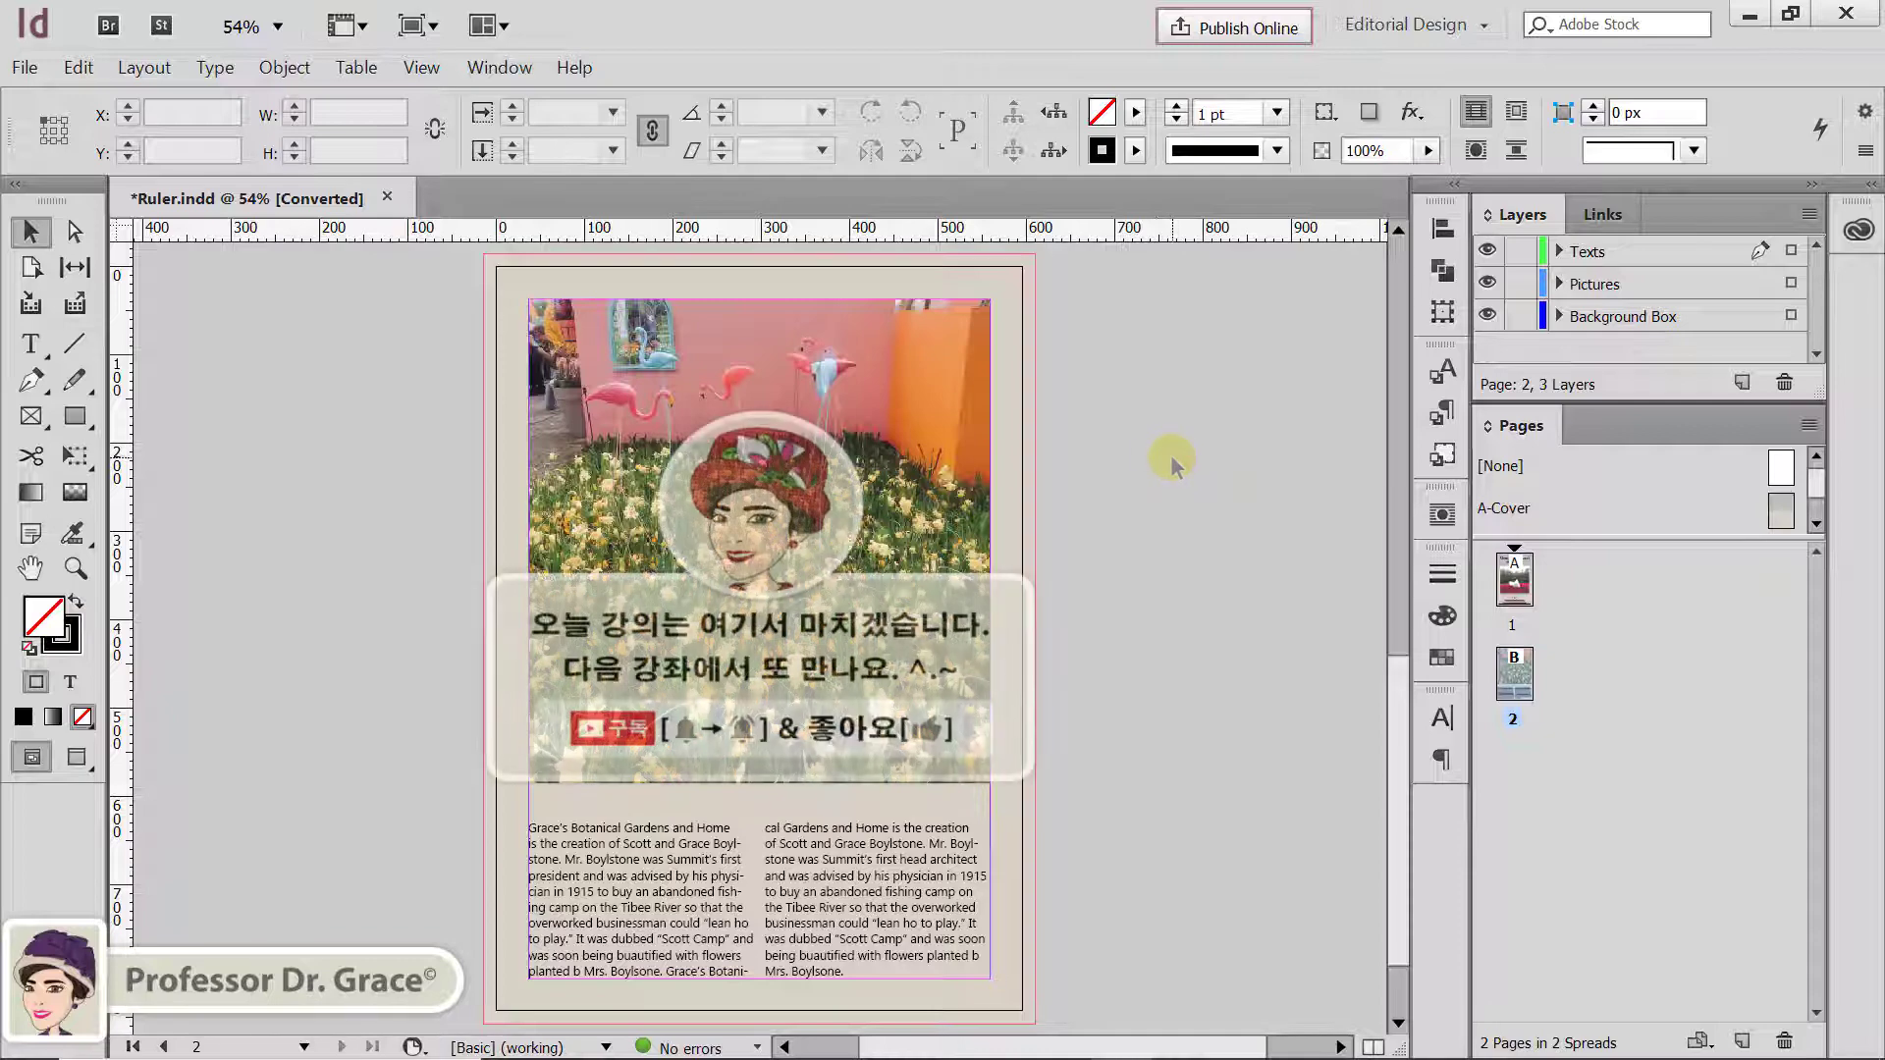